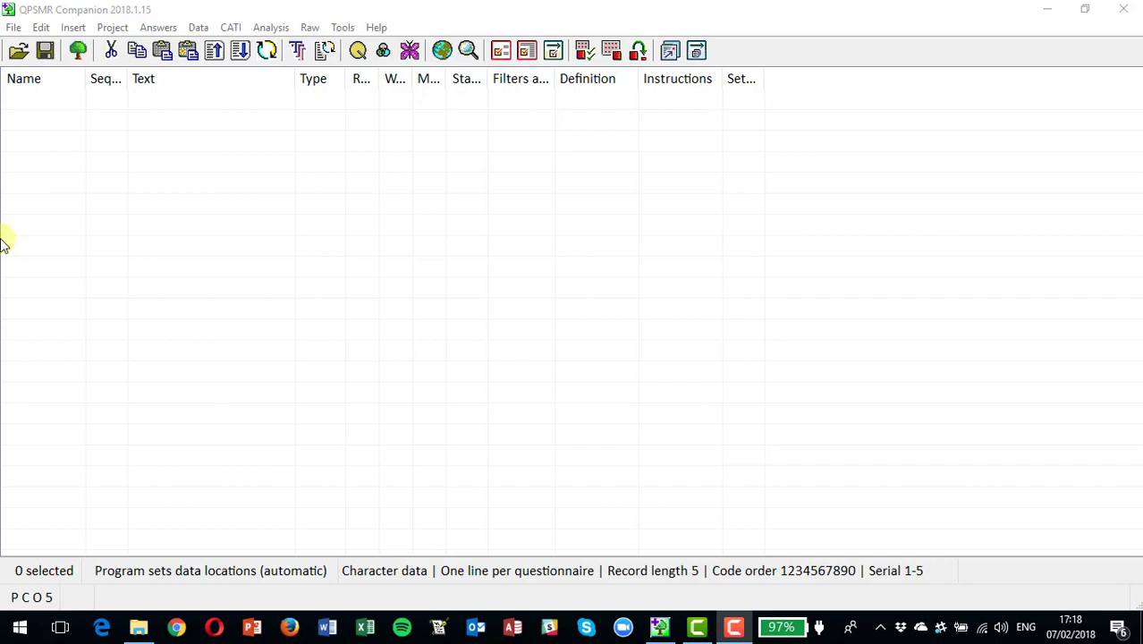
Add single-coded question q1 worded 'How often do you drink FizzEnergi'.
click(70, 28)
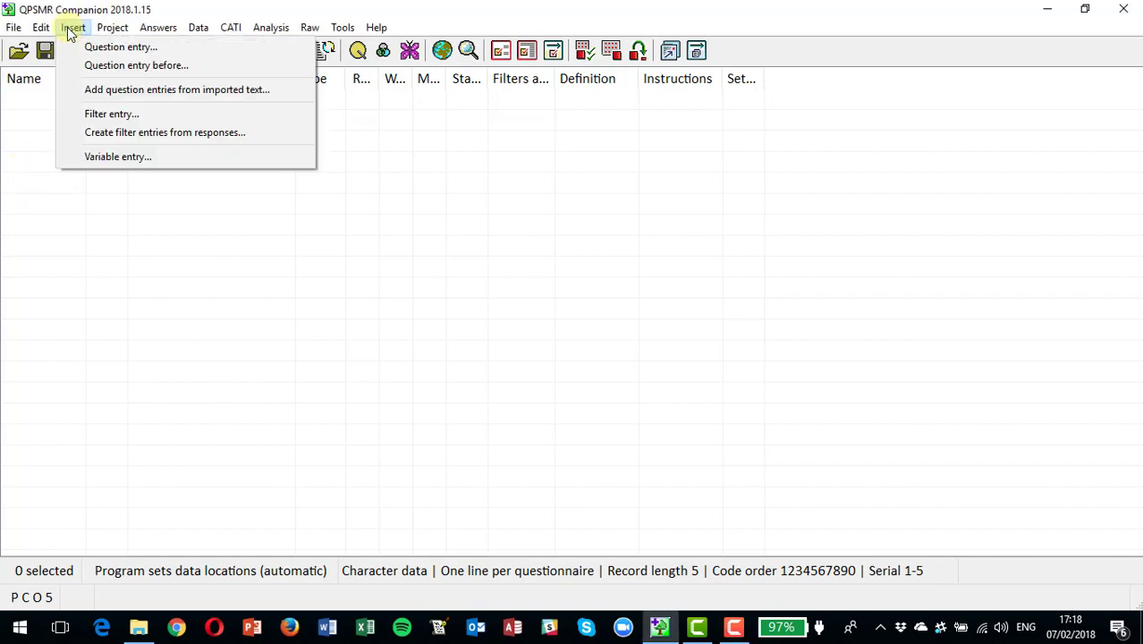
click(82, 49)
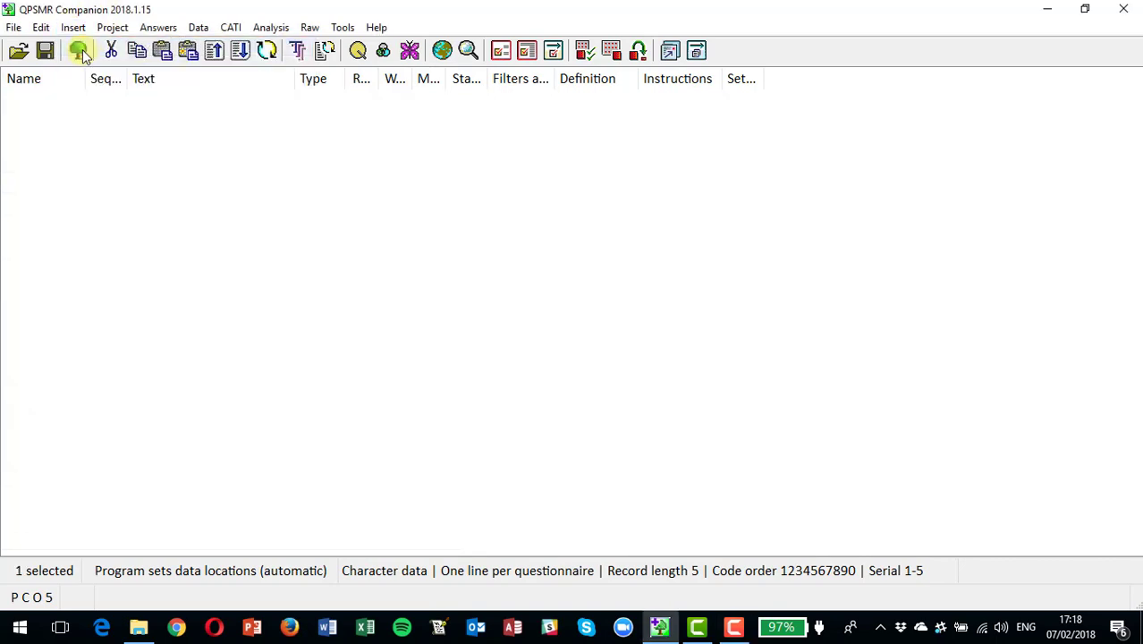
text(q1)
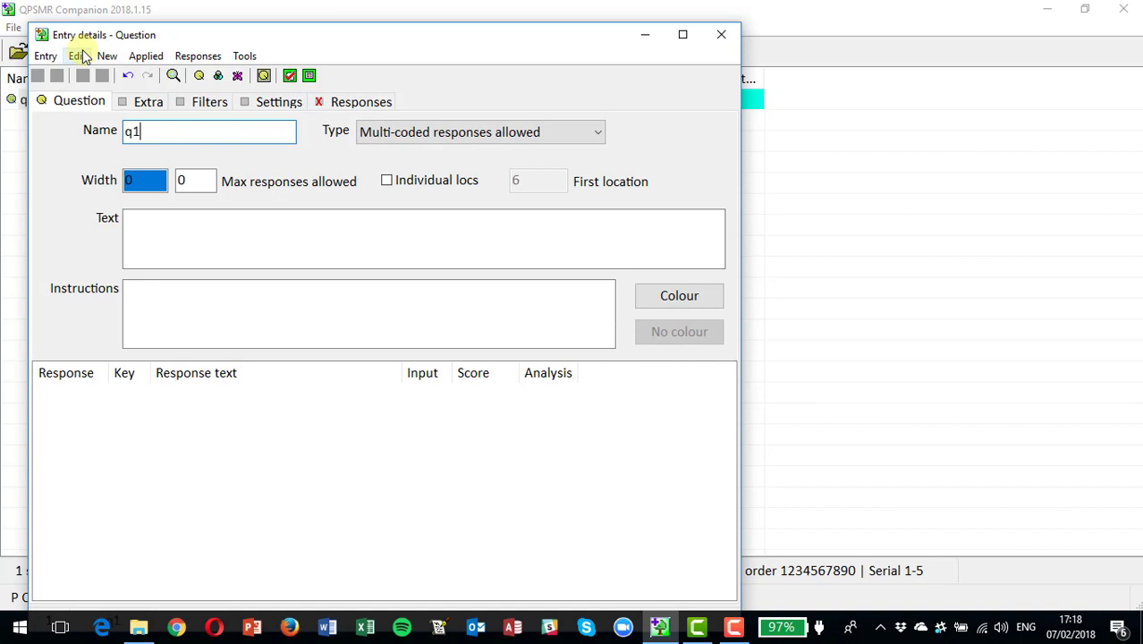
click(421, 139)
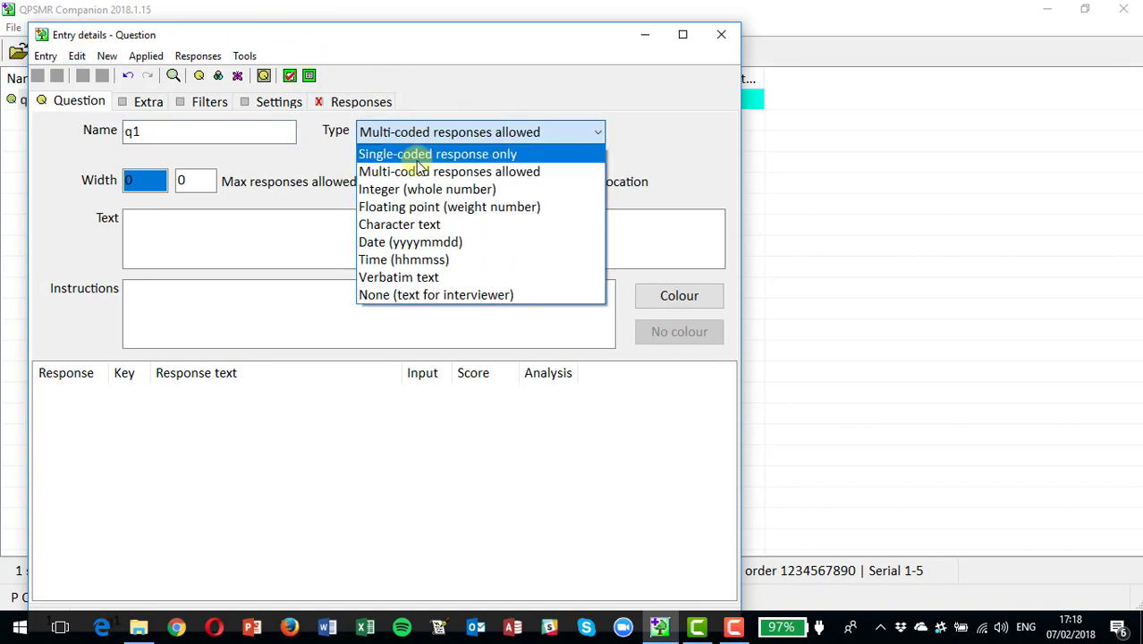
click(421, 153)
click(183, 231)
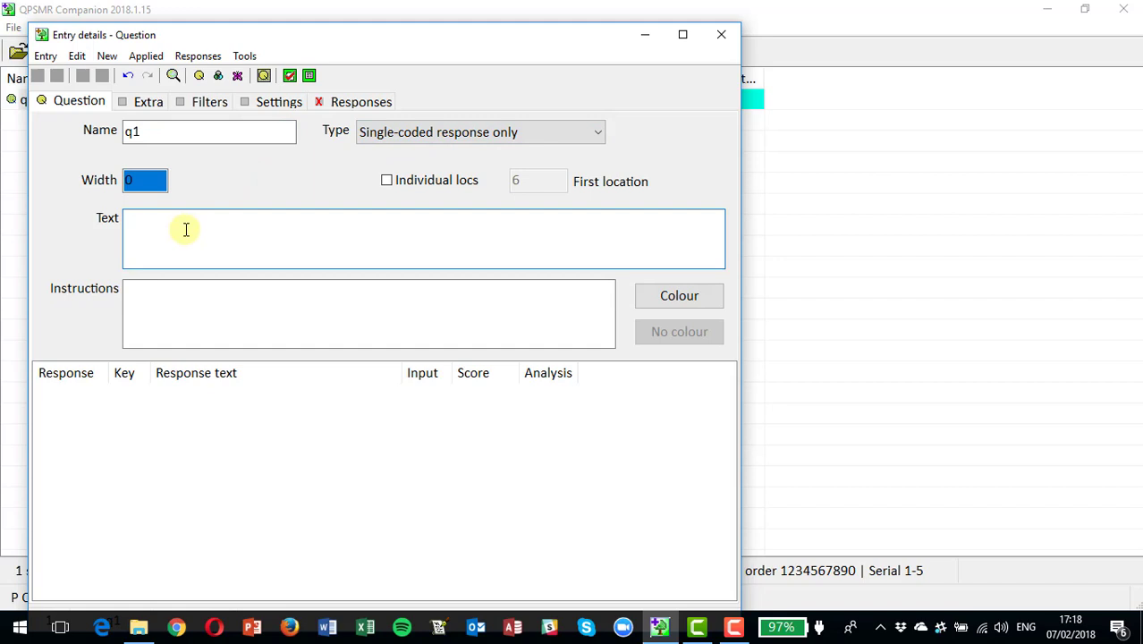
text(How often do you dr)
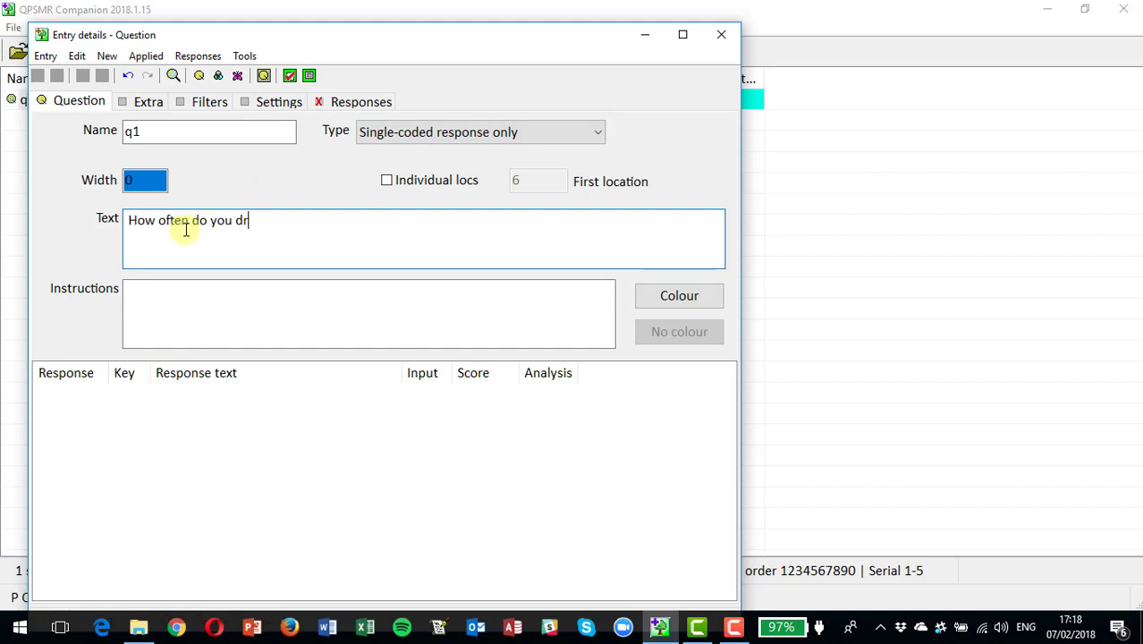
text(ink FizzEnergi)
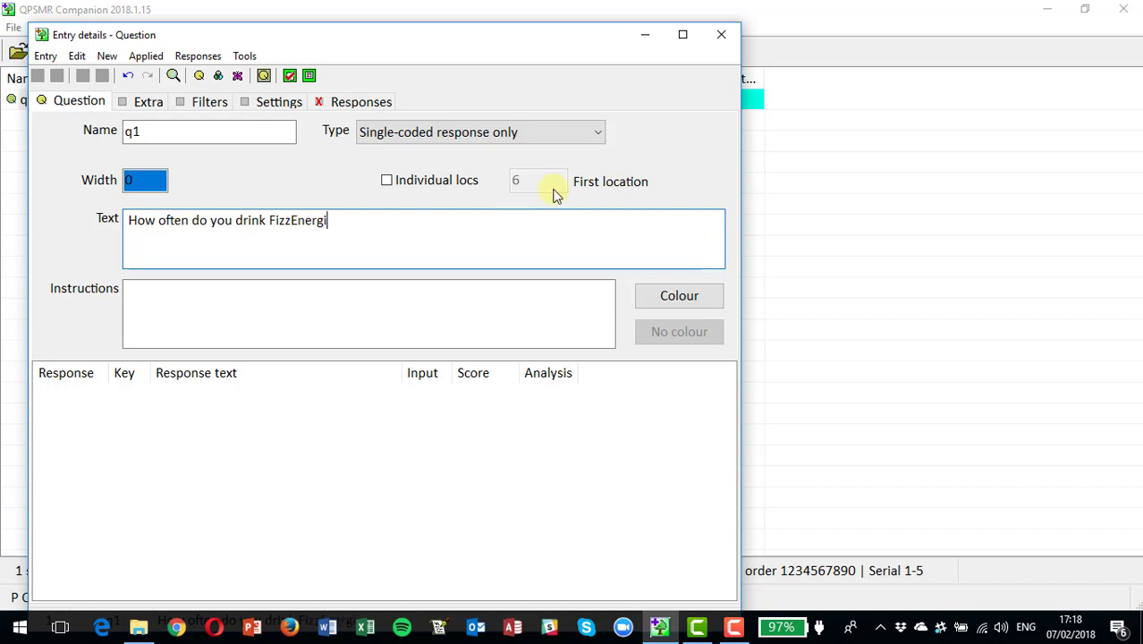
Give q1 five responses: Every day, Most days, Some days, Rarely, Never.
click(358, 102)
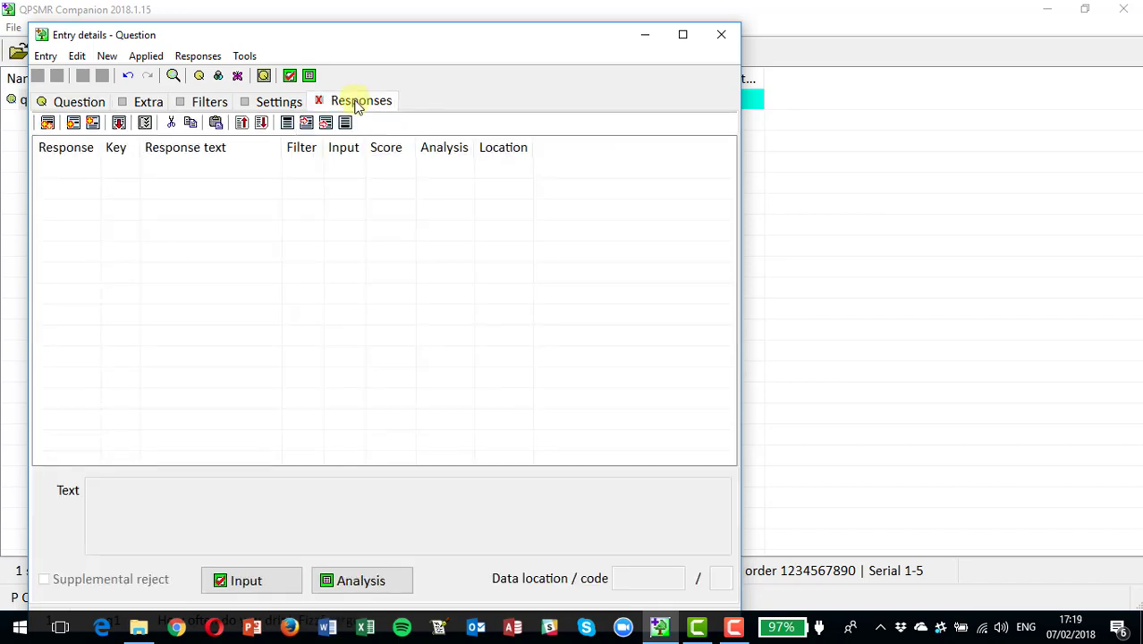
click(48, 124)
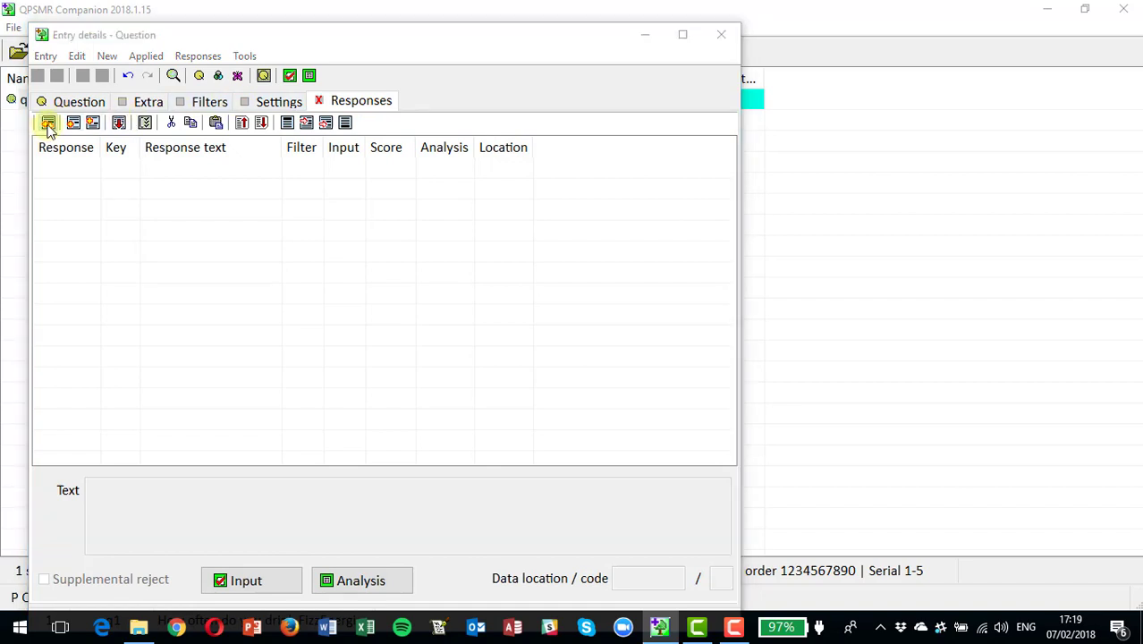
text(Every day )
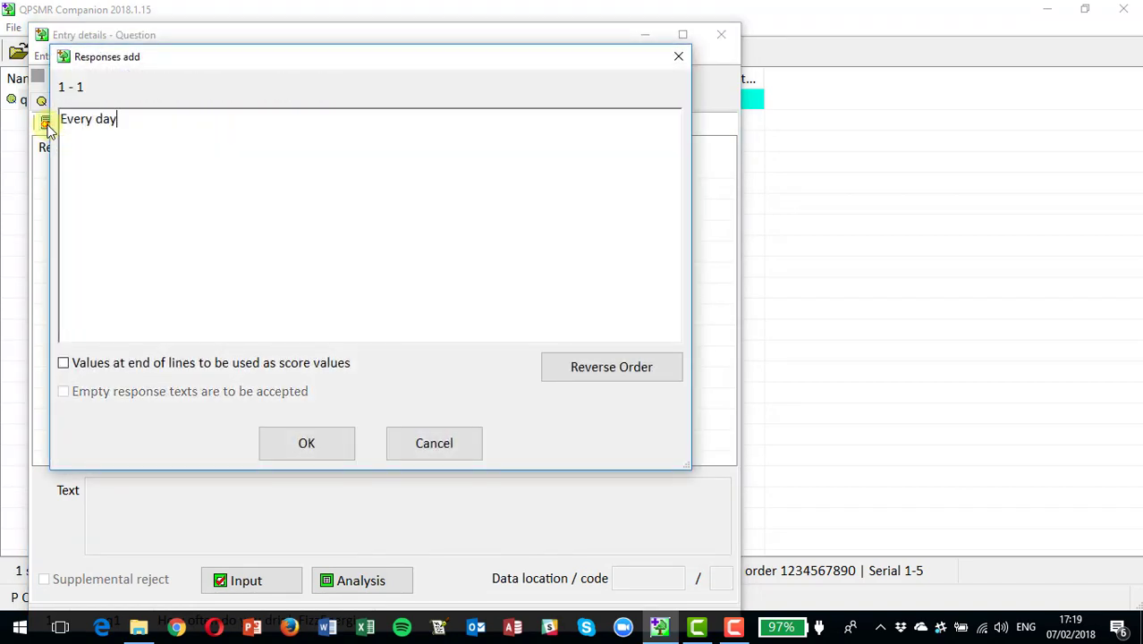
text(Most days)
key(Return)
text(Some days)
key(Return)
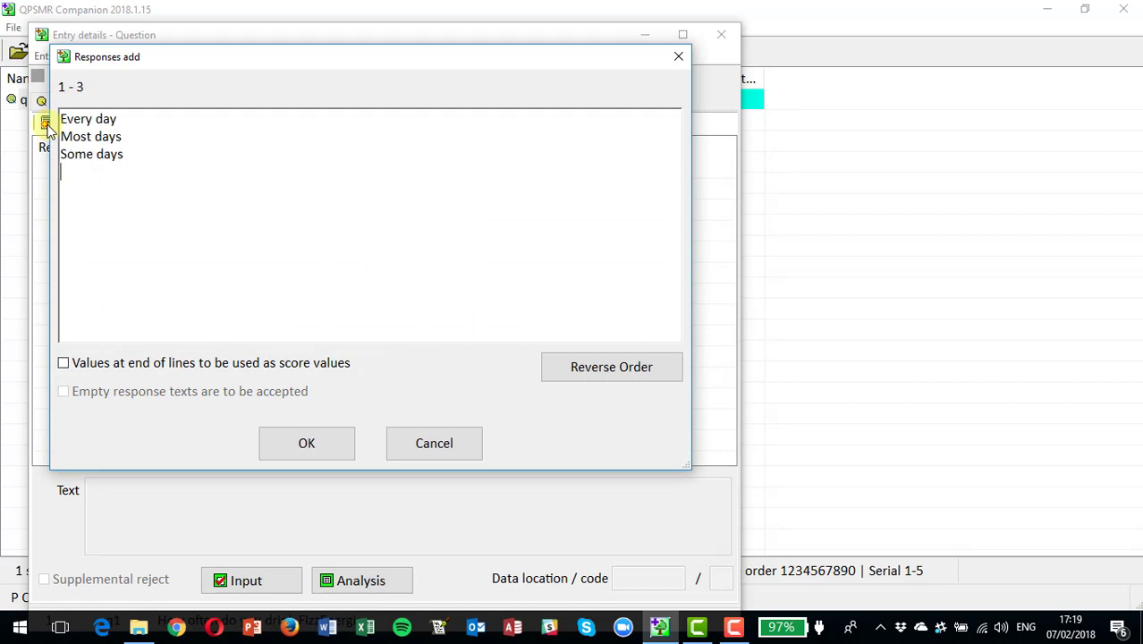
text(Rarely)
key(Return)
text(Never)
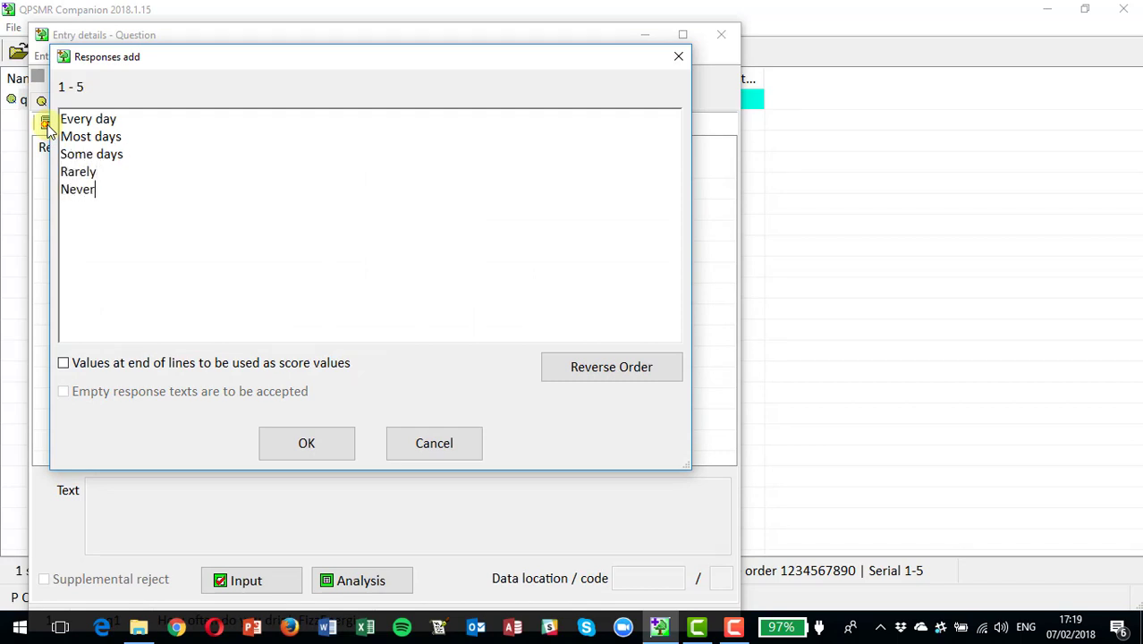
click(301, 442)
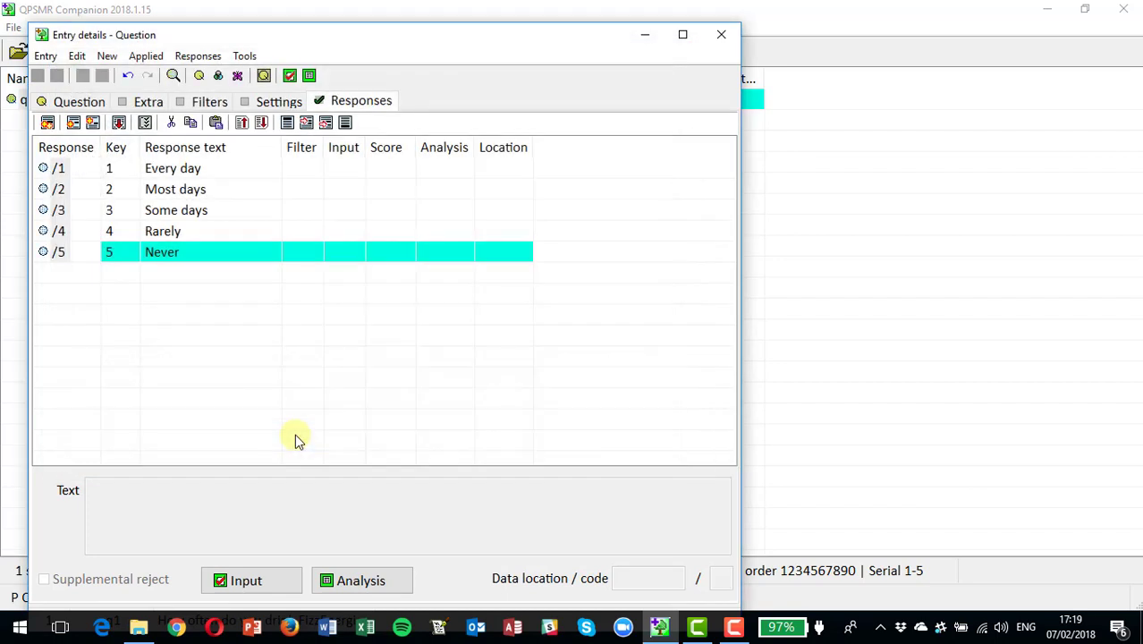
Close q1's entry details to return to the question list.
click(725, 36)
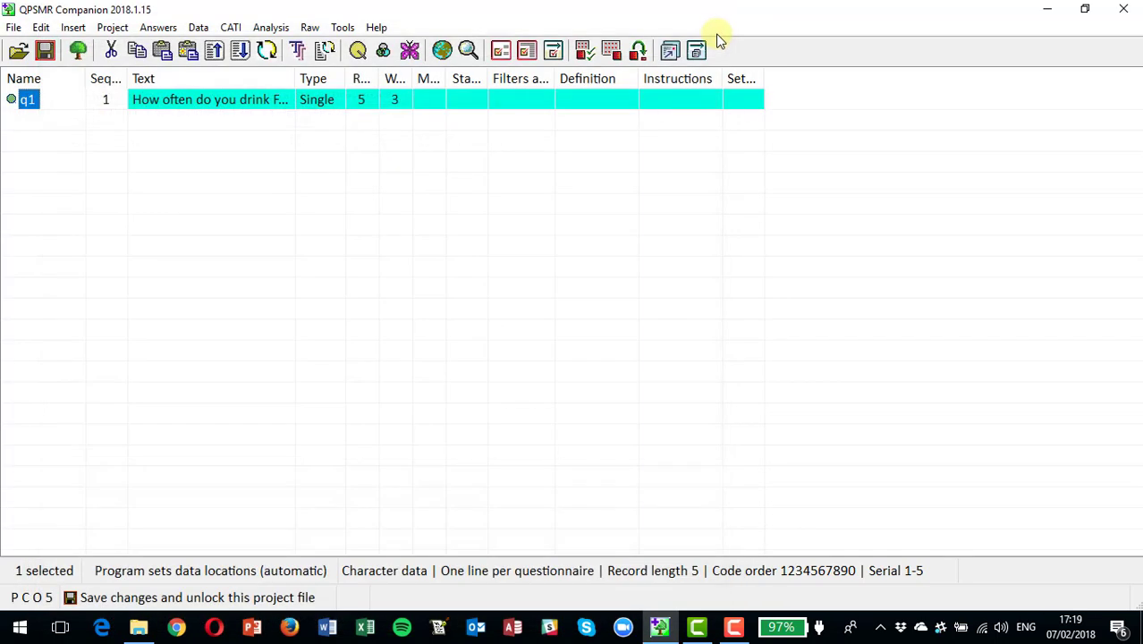
Add question q2 with width 2, max 10 responses, worded 'What do you think of EnergiFizz'.
click(75, 28)
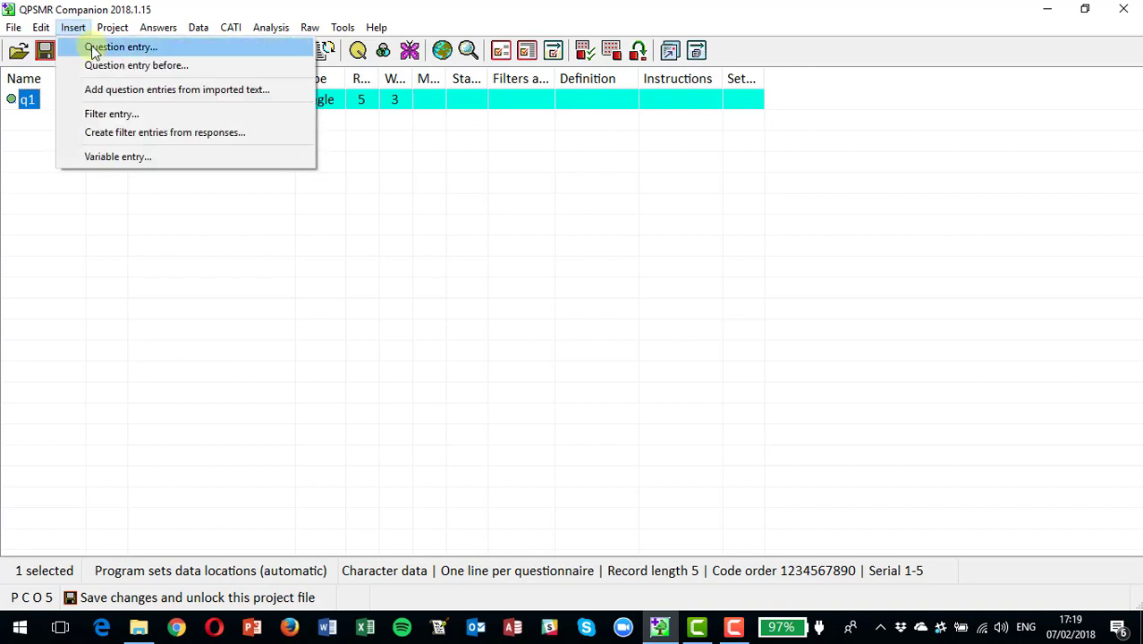
click(93, 44)
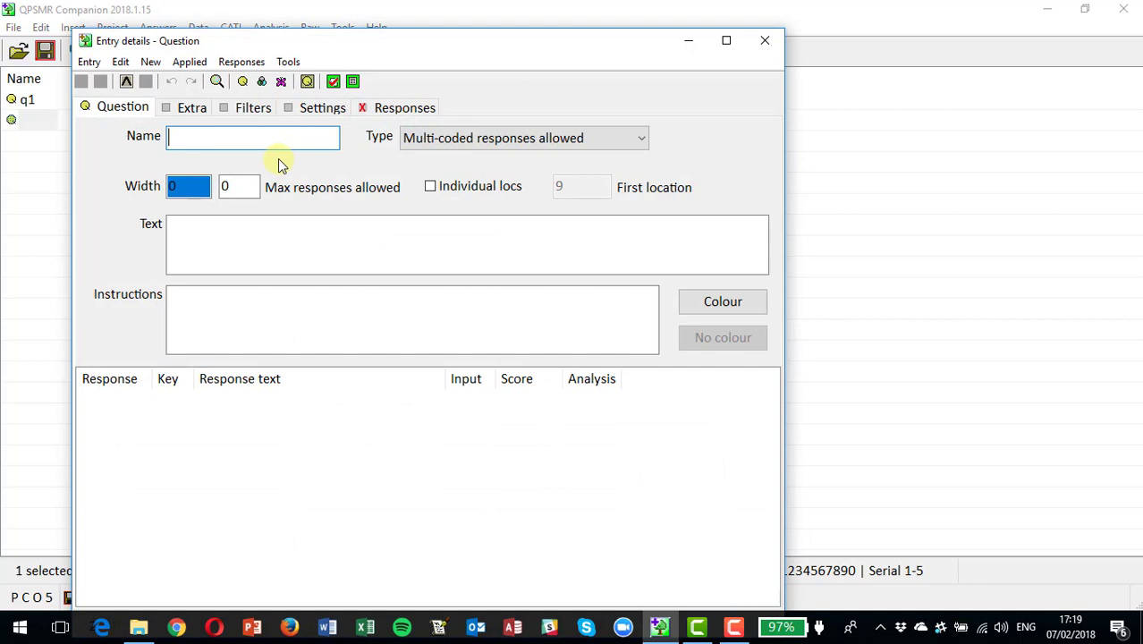
text(q2)
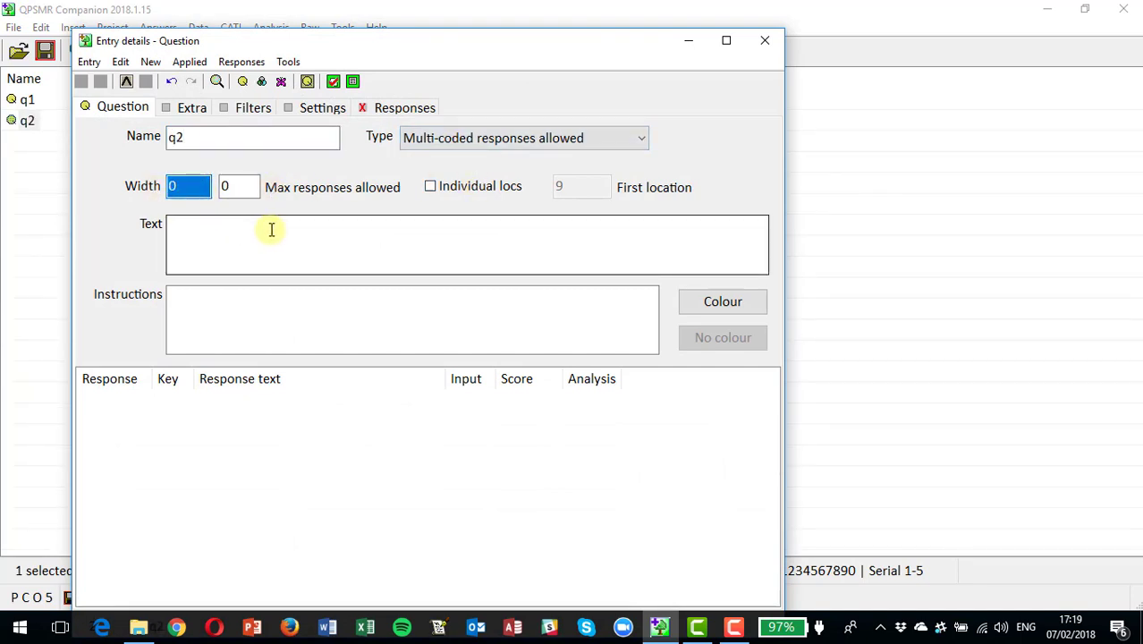
text(2)
key(Tab)
text(10)
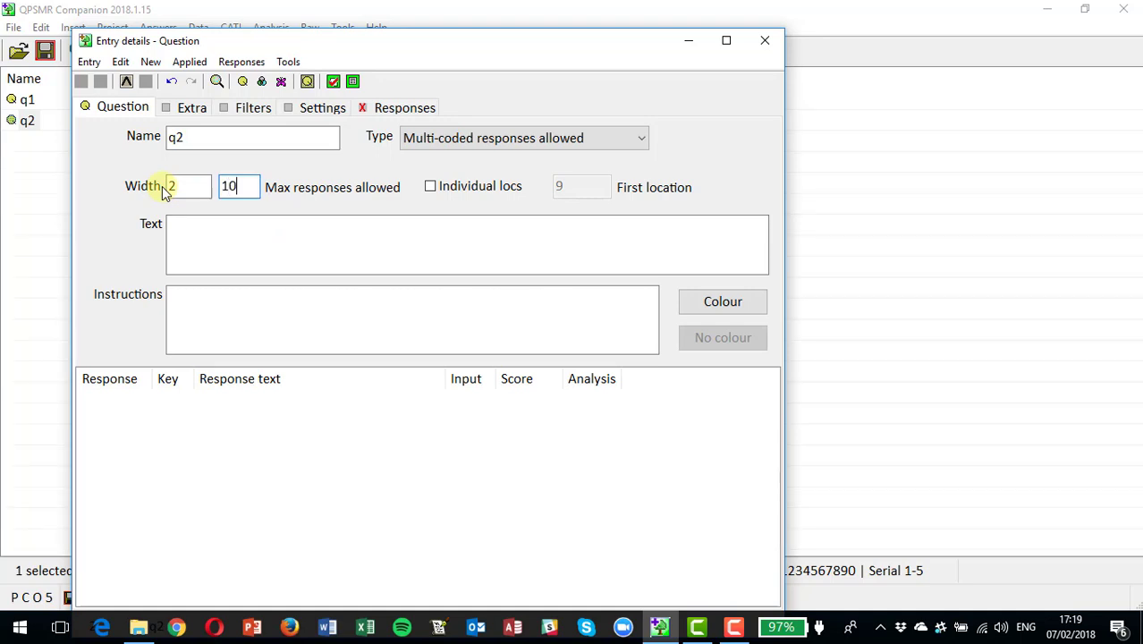
click(214, 239)
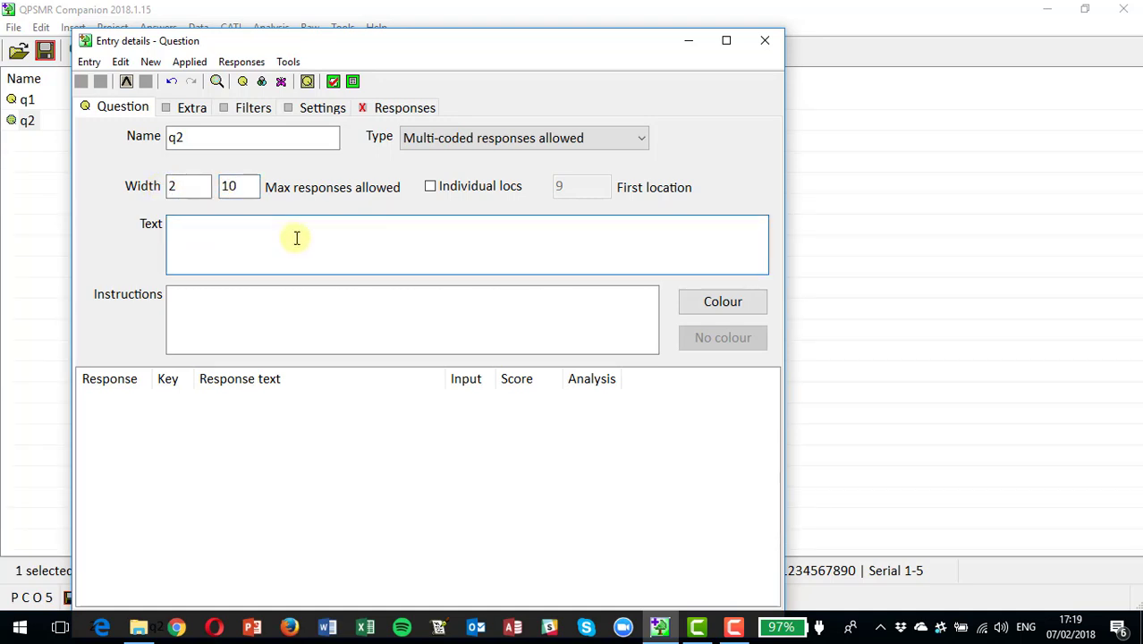
text(What do youy t)
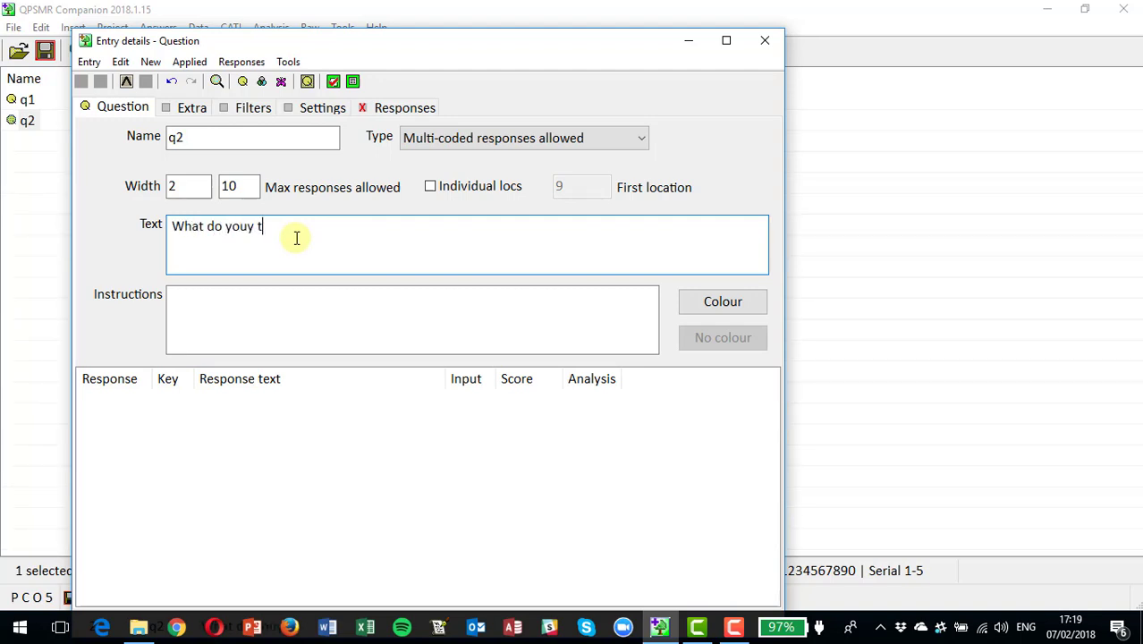
key(BackSpace)
key(BackSpace)
key(BackSpace)
text(think of Energi)
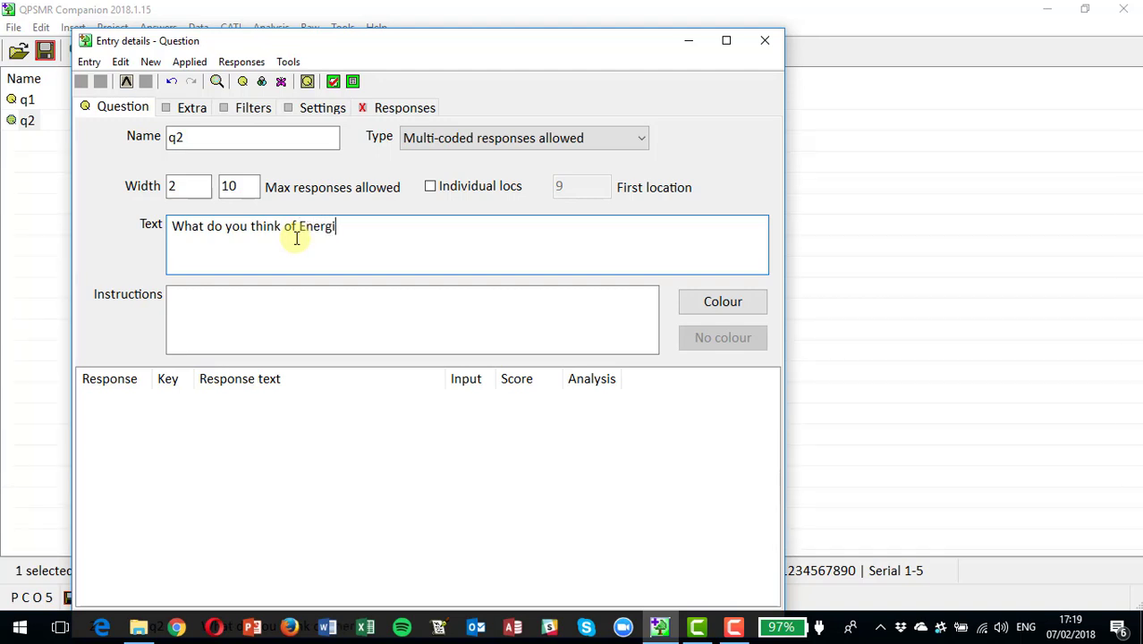
text(Fizz?)
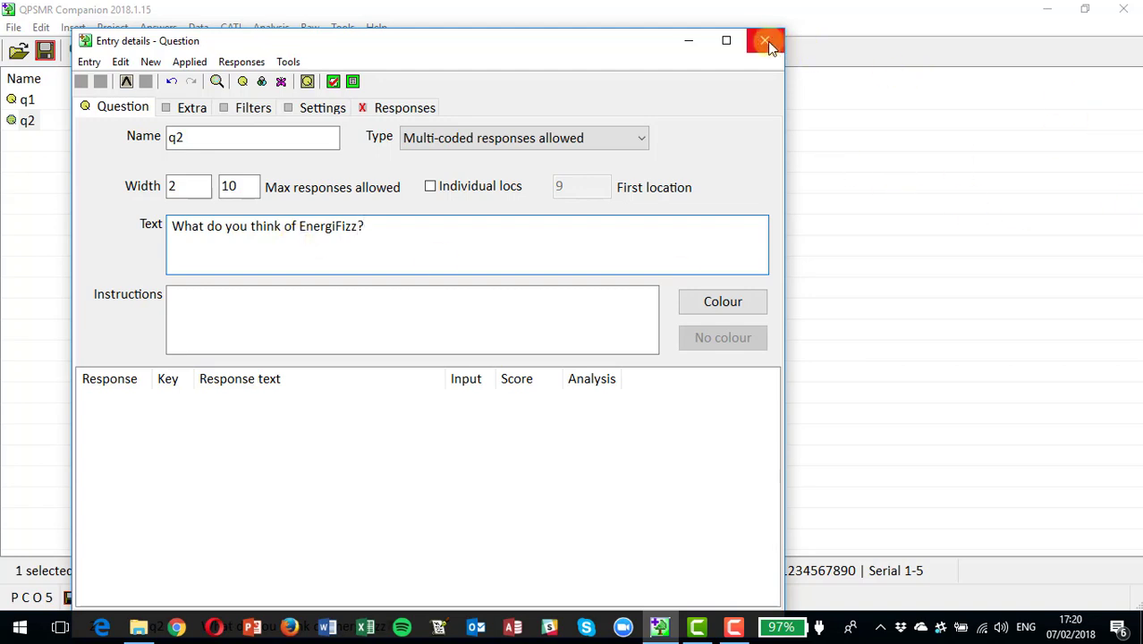
Reserve 50 blank responses for q2, then close its entry details.
click(399, 110)
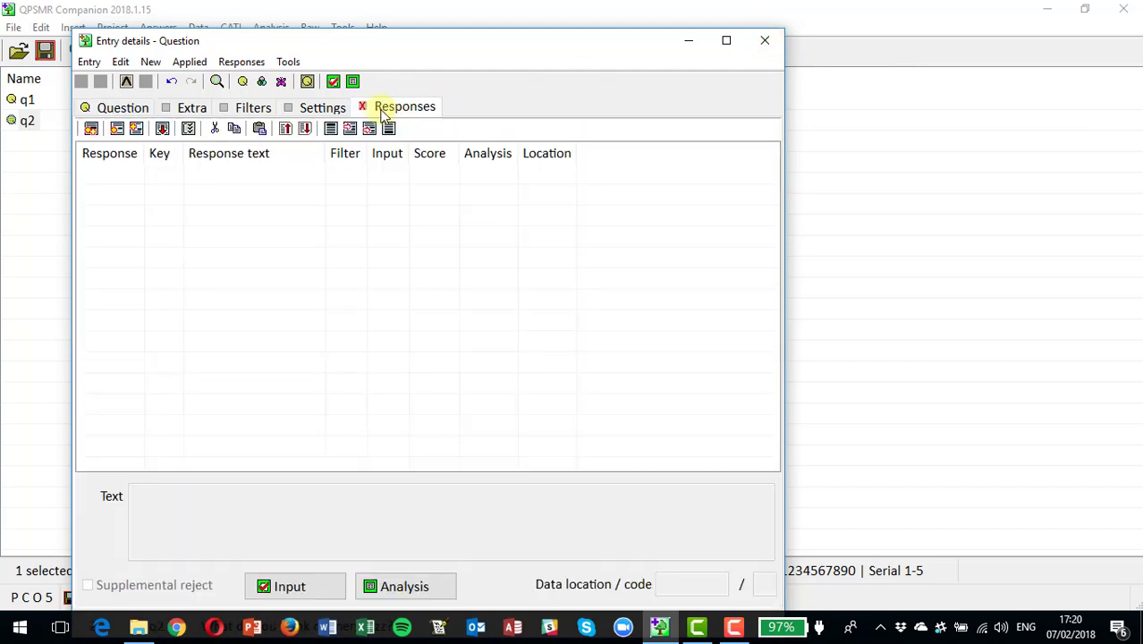
click(162, 132)
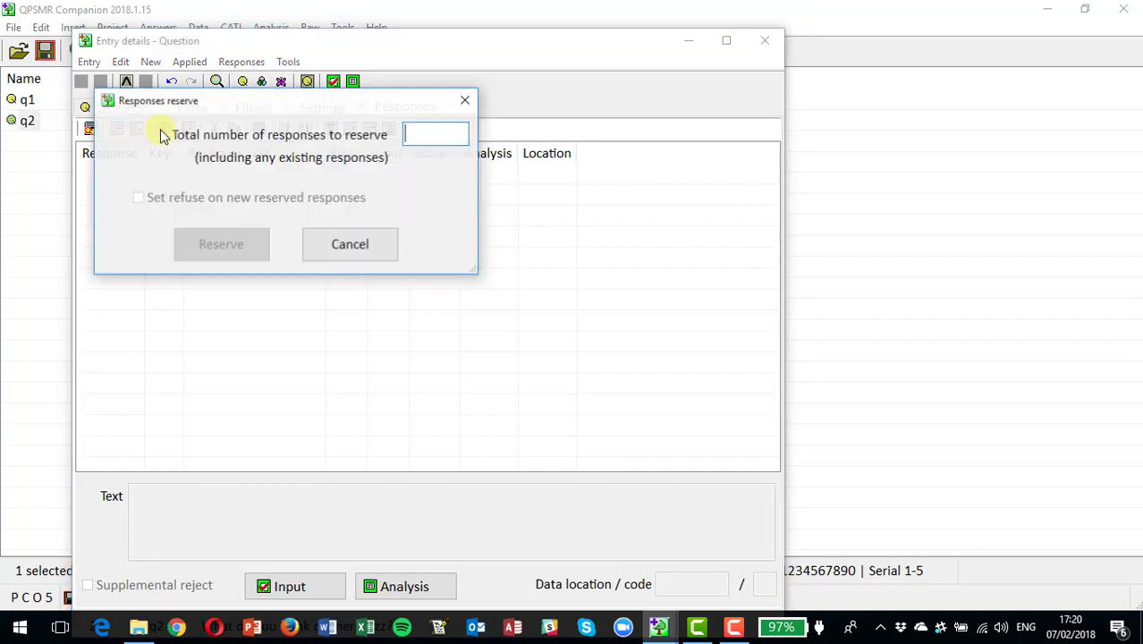
text(50)
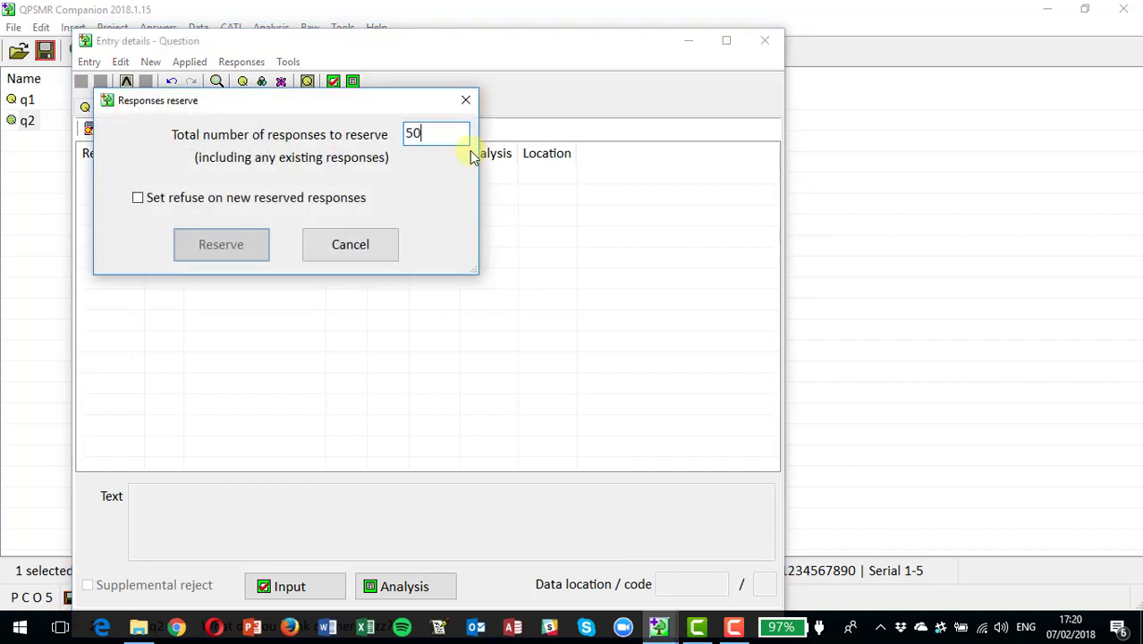
click(215, 250)
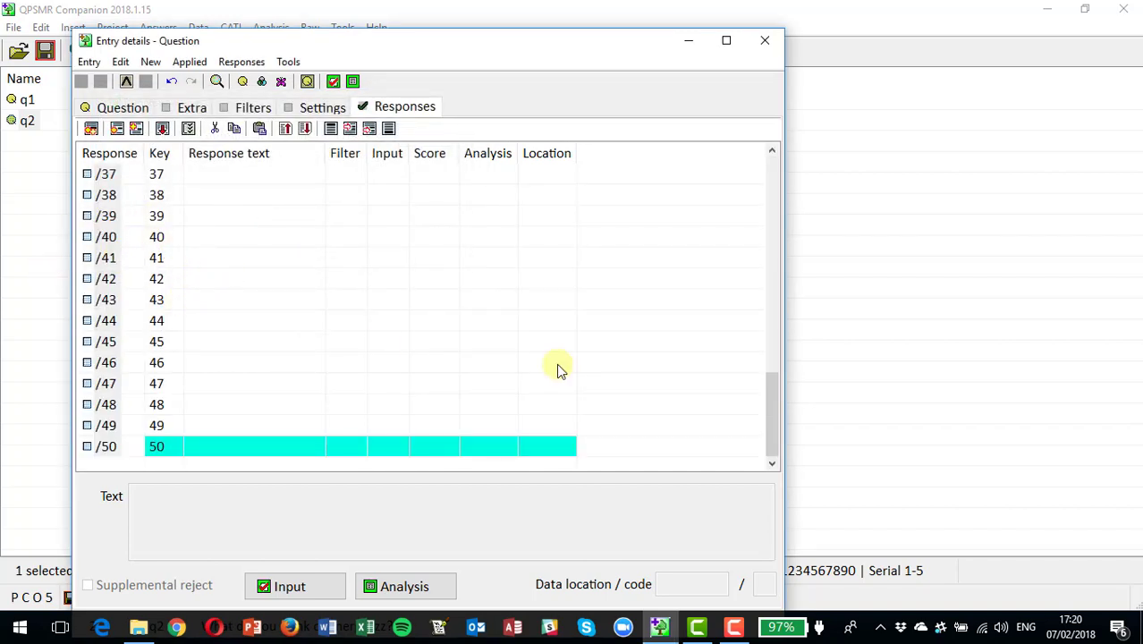
drag(770, 421, 769, 171)
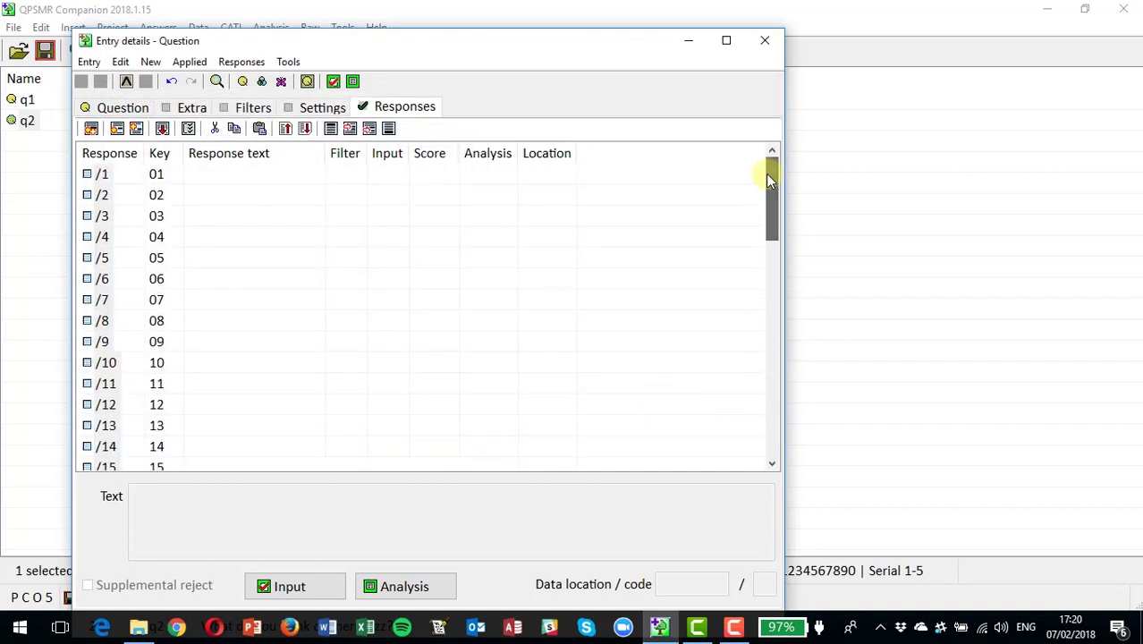
click(765, 43)
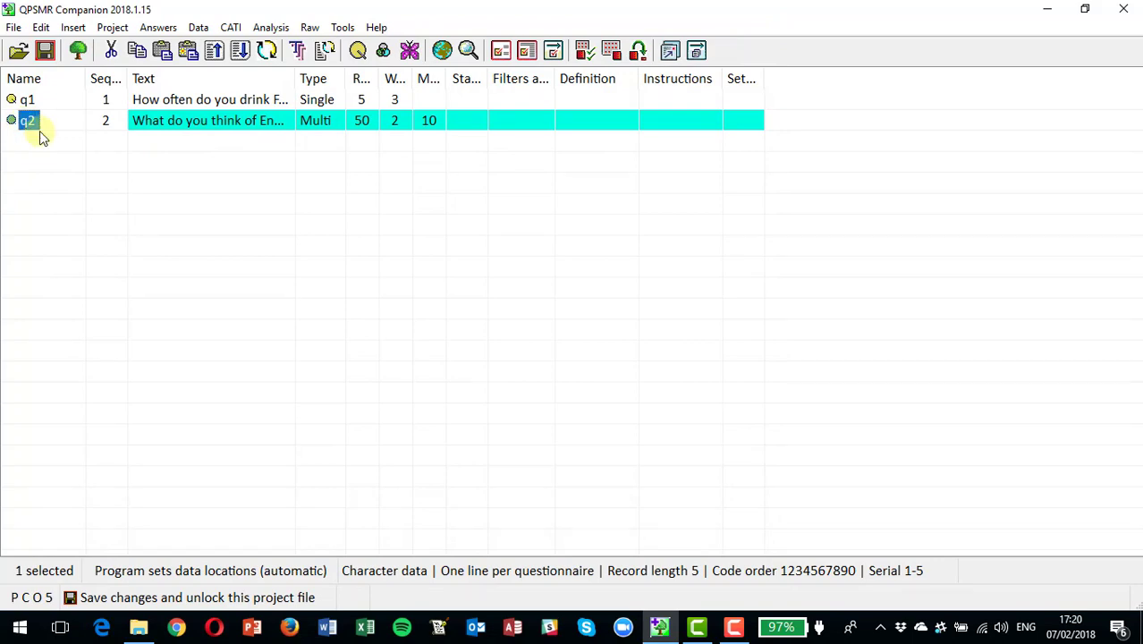
Add verbatim text question q2oe worded 'What do you think of EnergiFizz'.
click(71, 28)
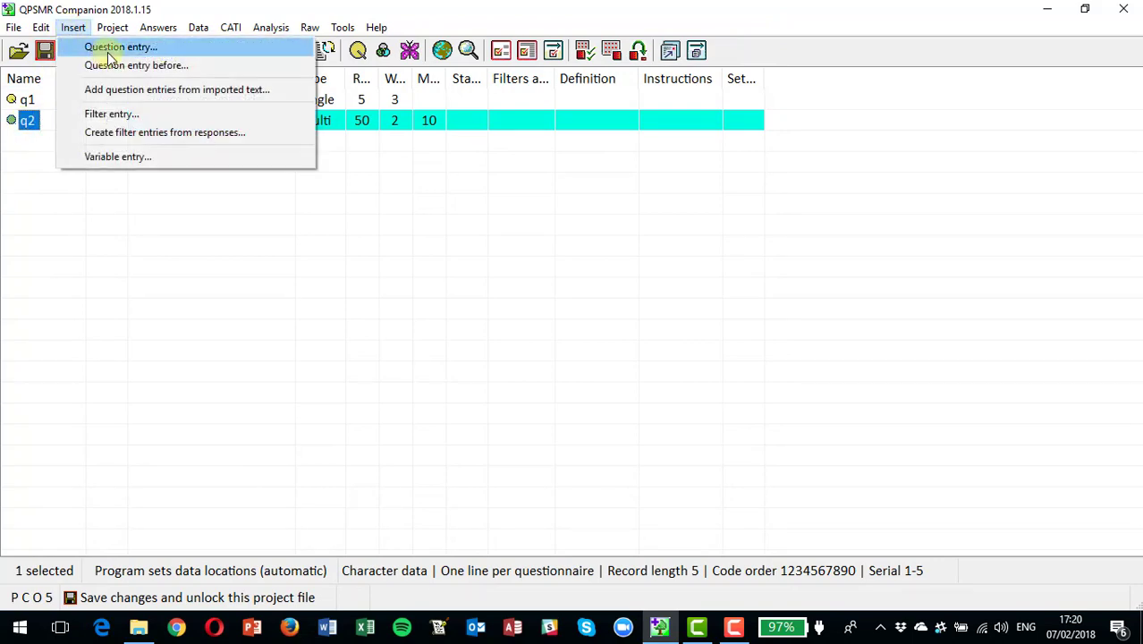
click(109, 49)
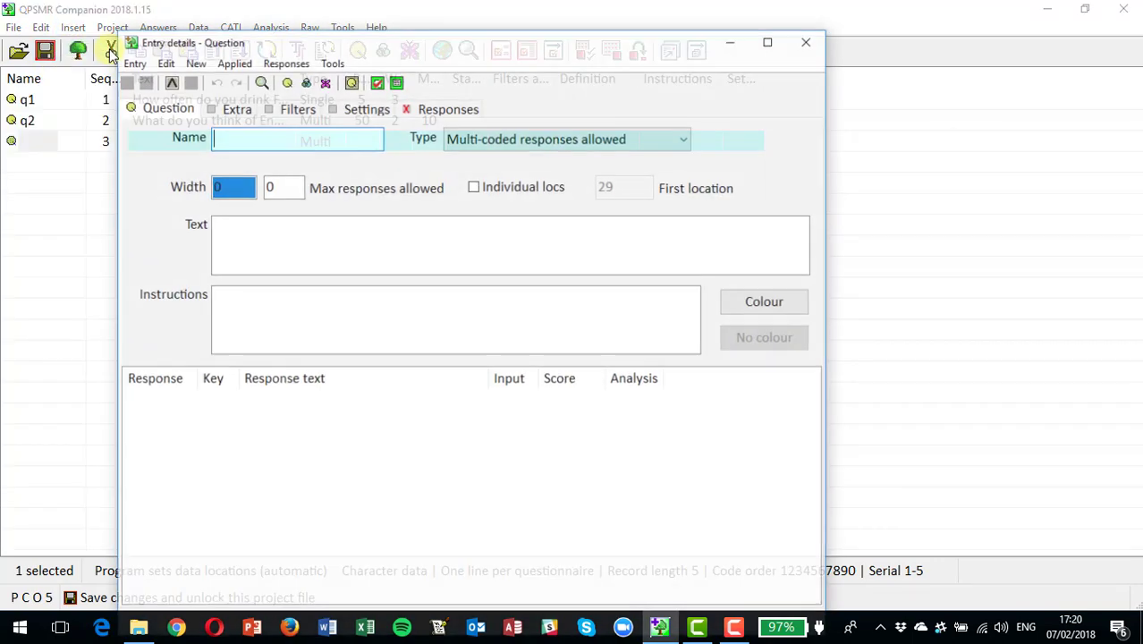
text(q2)
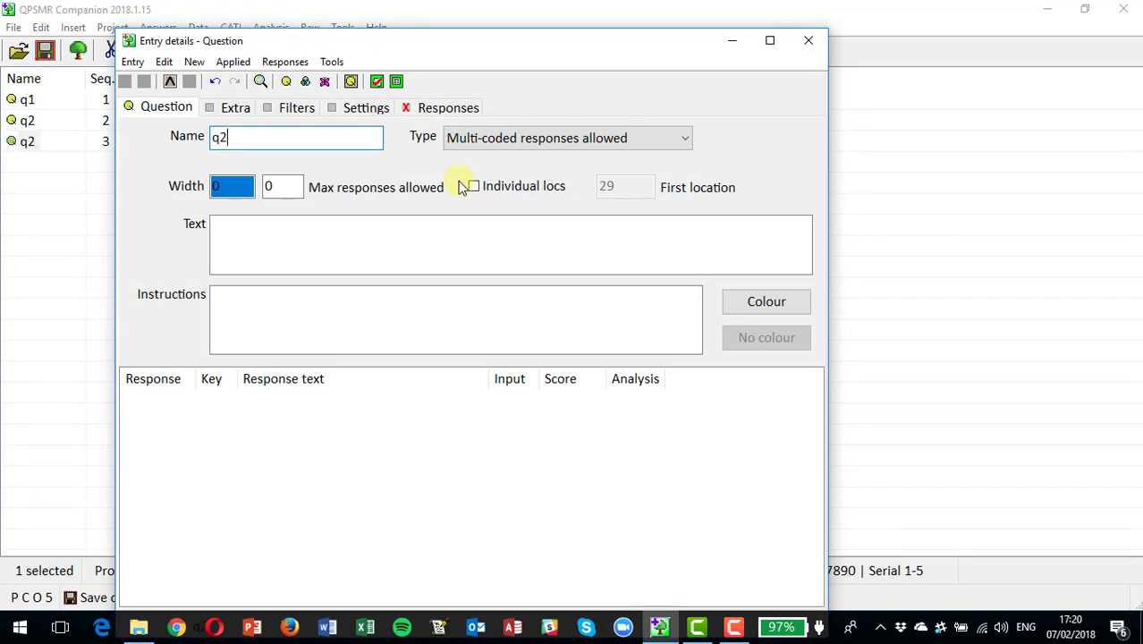
text(oe)
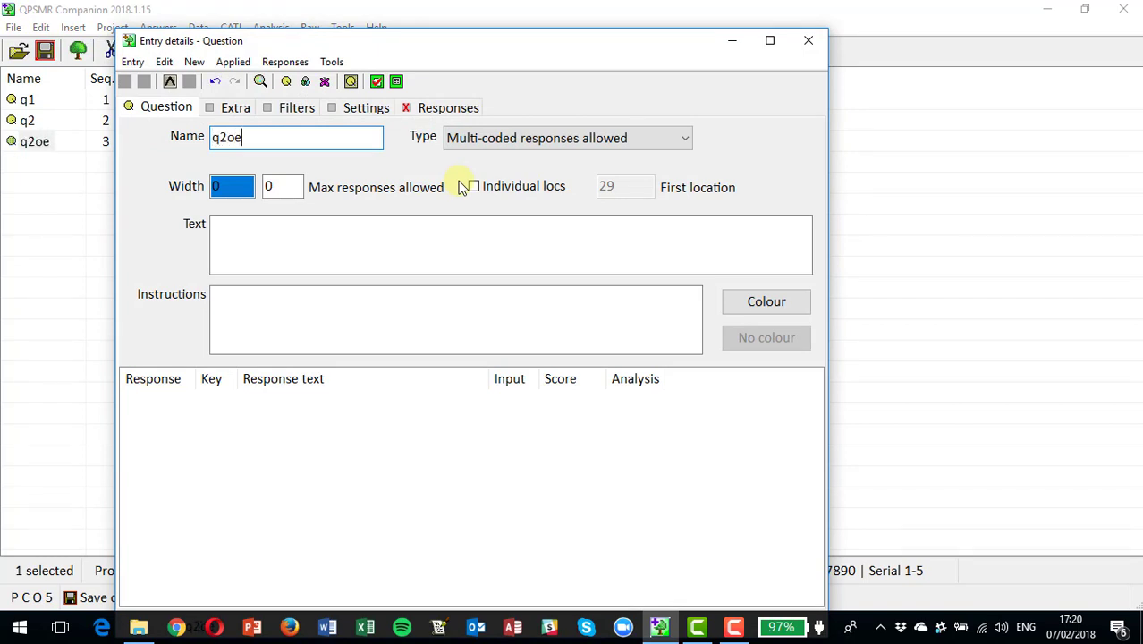
click(528, 146)
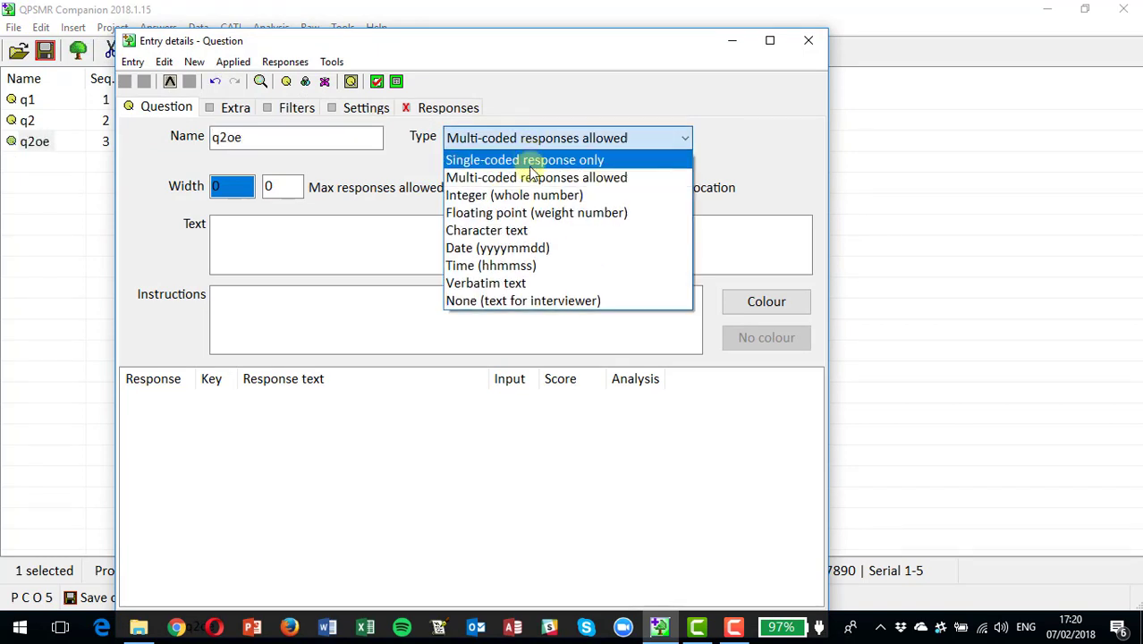
click(506, 282)
click(306, 235)
text(W)
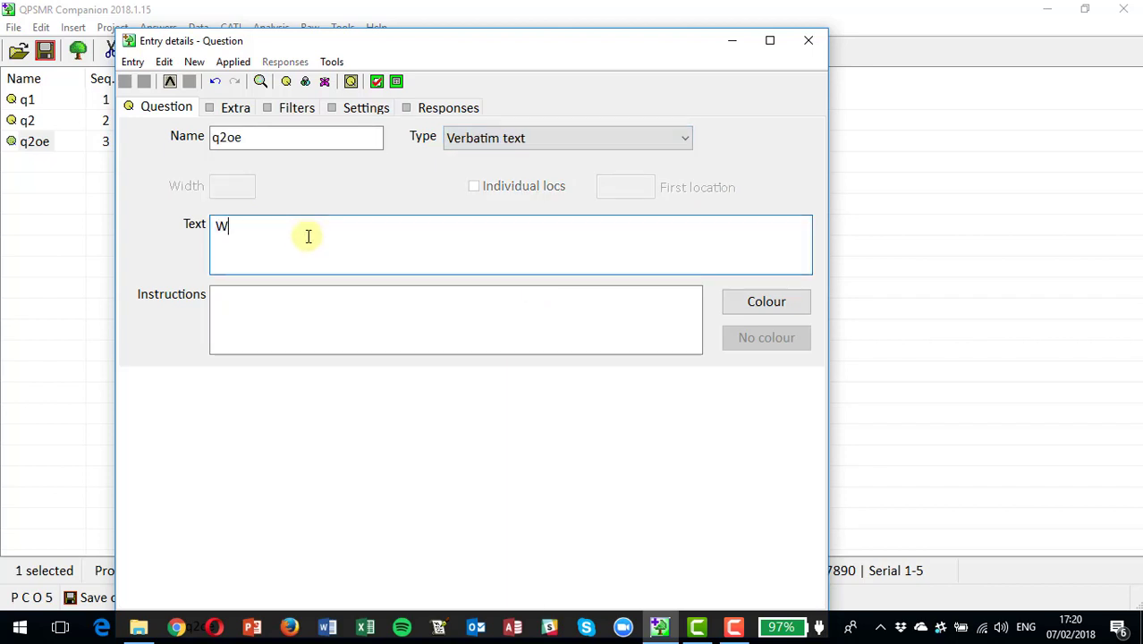
text(hat do you th)
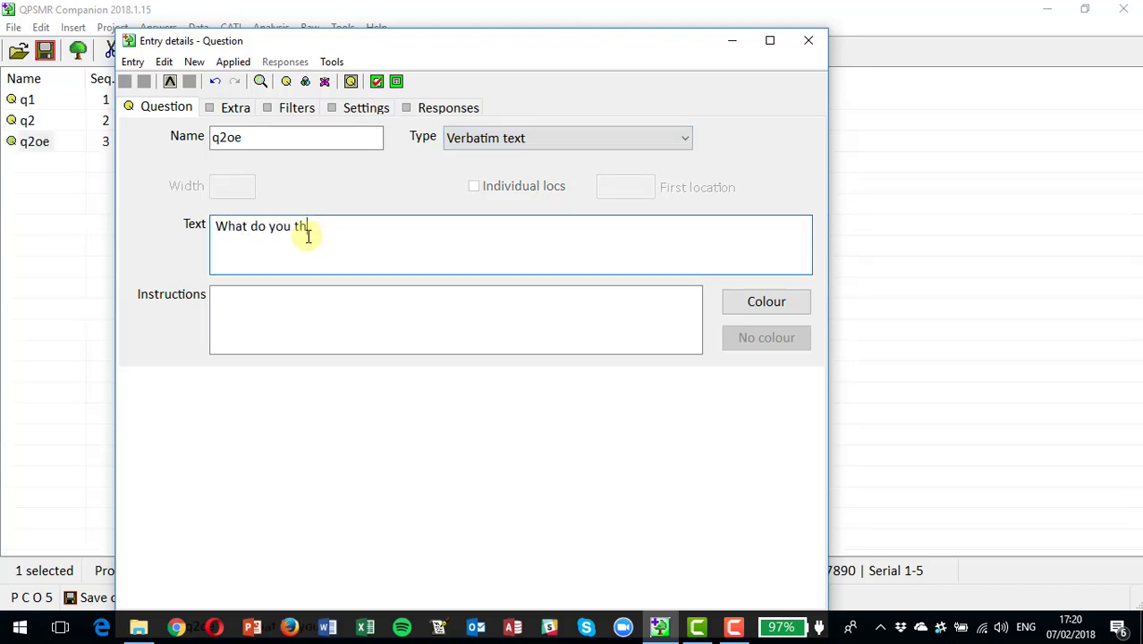
text(ink of EnergiFizz)
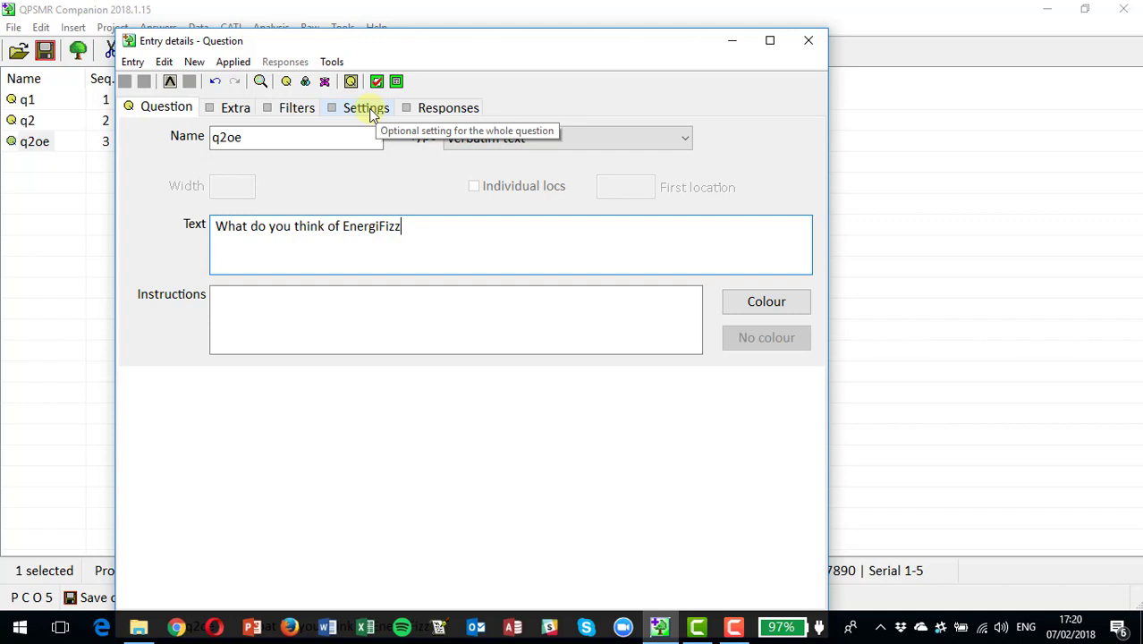
Set q2oe to code its verbatims into entry q2 and close the details.
click(369, 108)
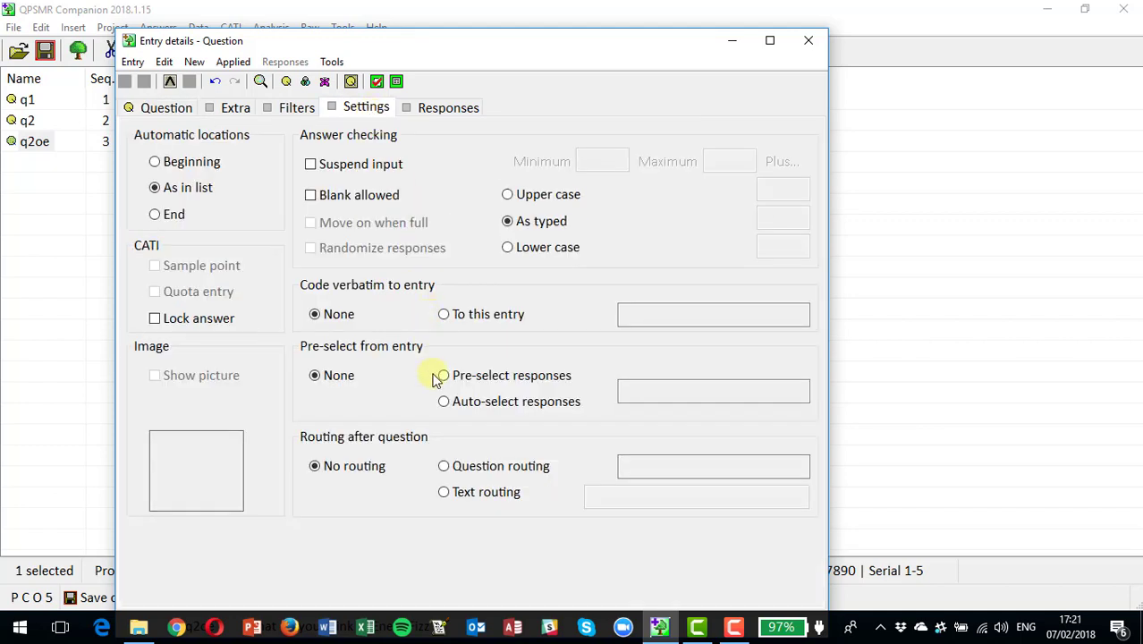
click(445, 315)
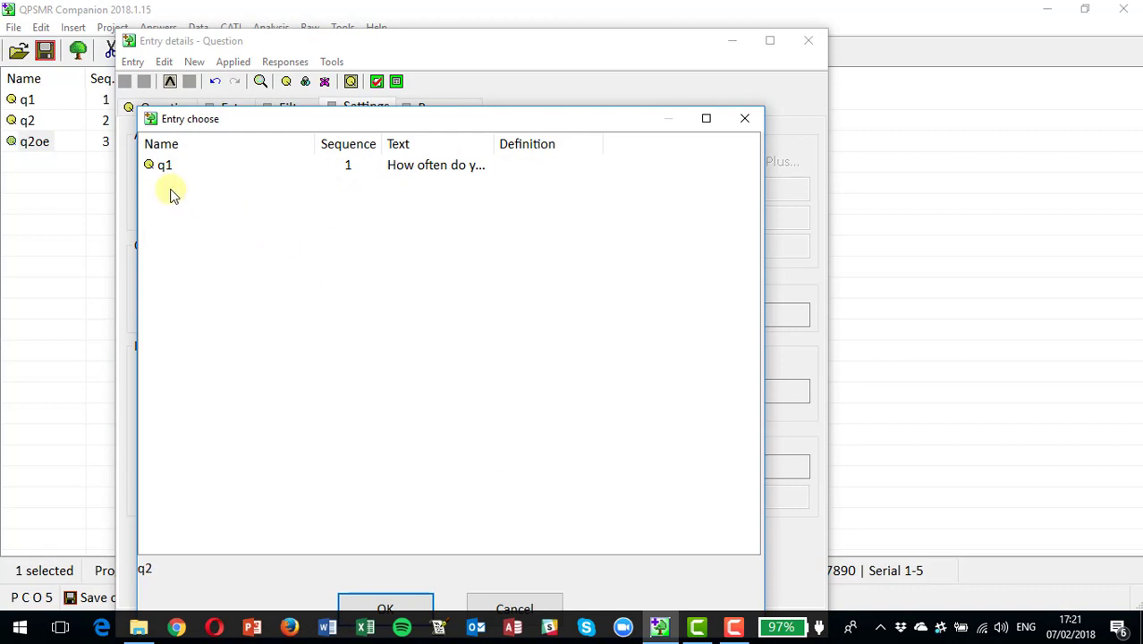
double_click(170, 189)
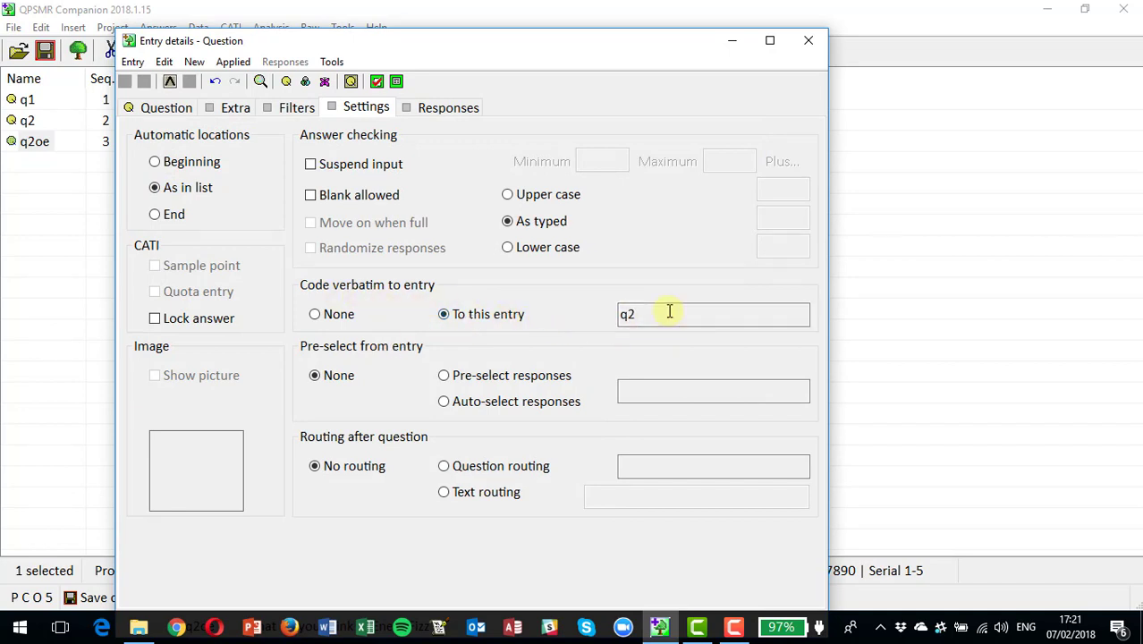
click(807, 40)
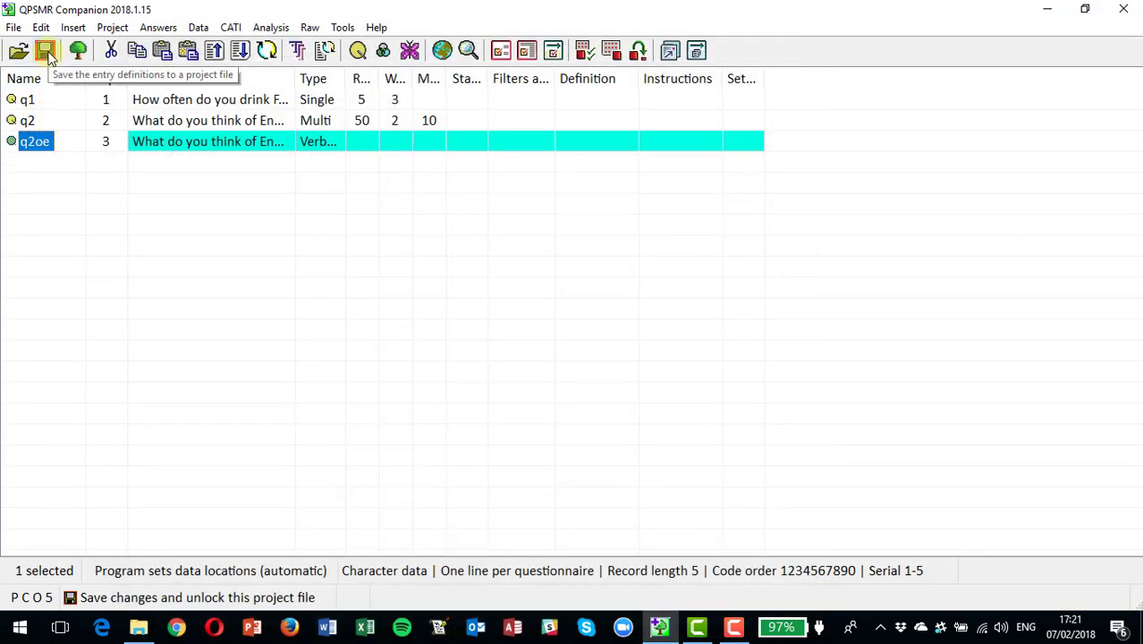
Save the project as example_open_ended.qdf in Files_for_video17.
click(46, 52)
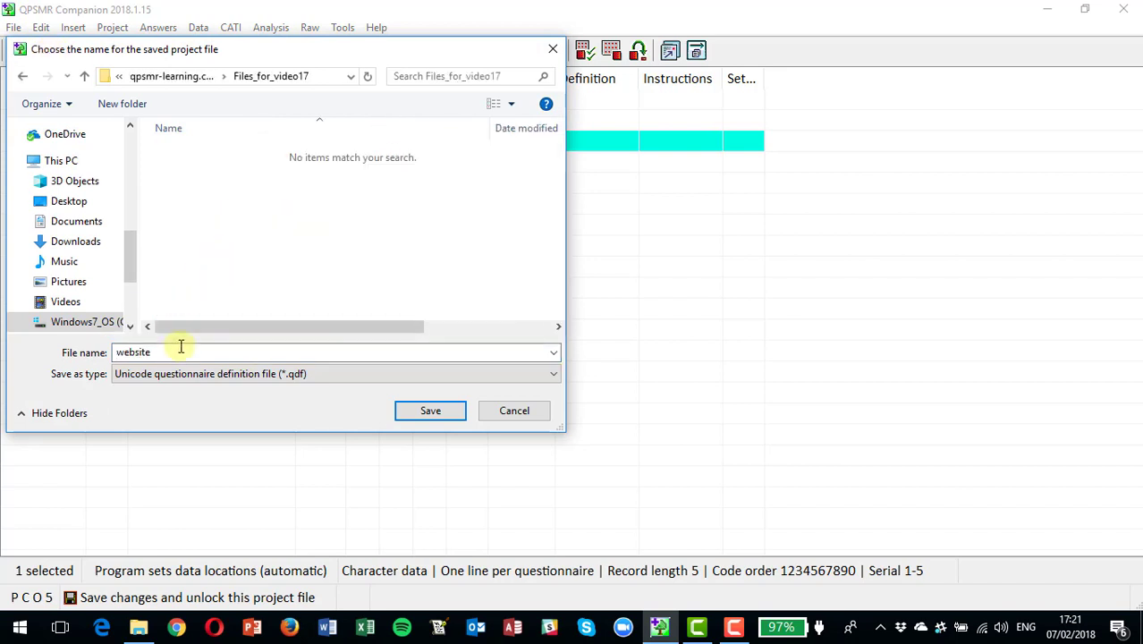
drag(179, 352, 97, 354)
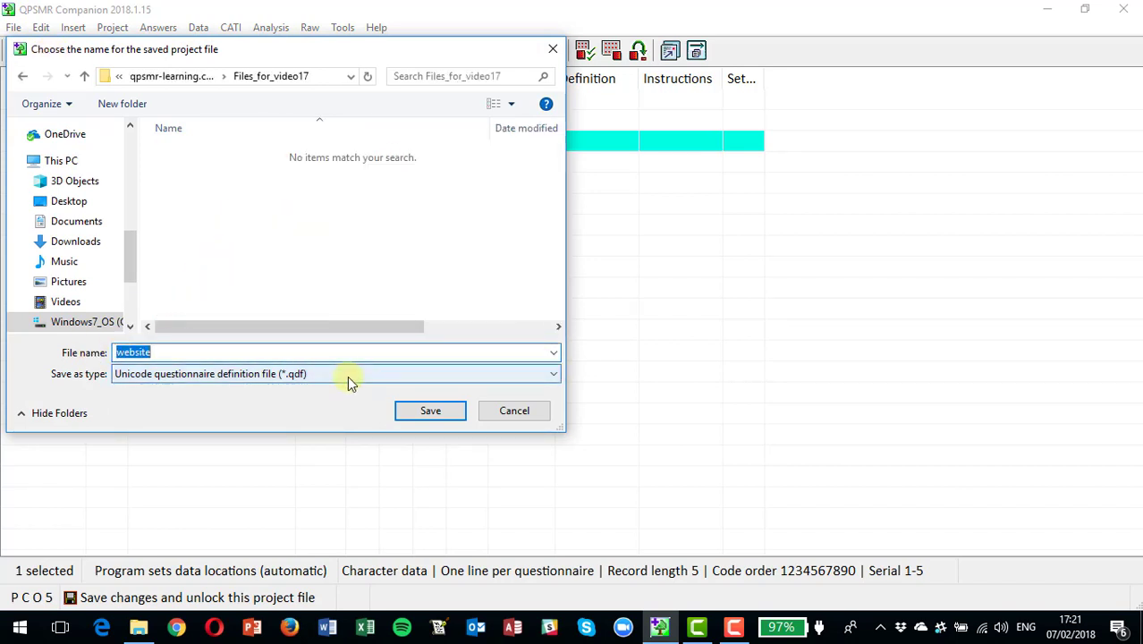
key(BackSpace)
text(example_open_e)
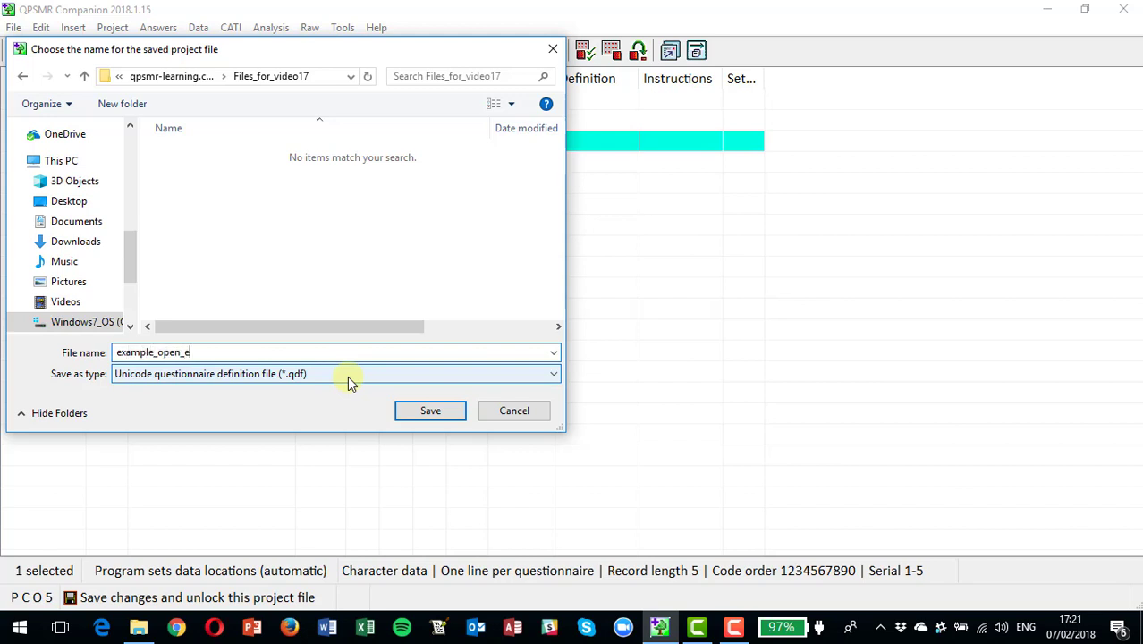
text(ded)
key(BackSpace)
key(BackSpace)
text(nded)
key(Return)
key(super+e)
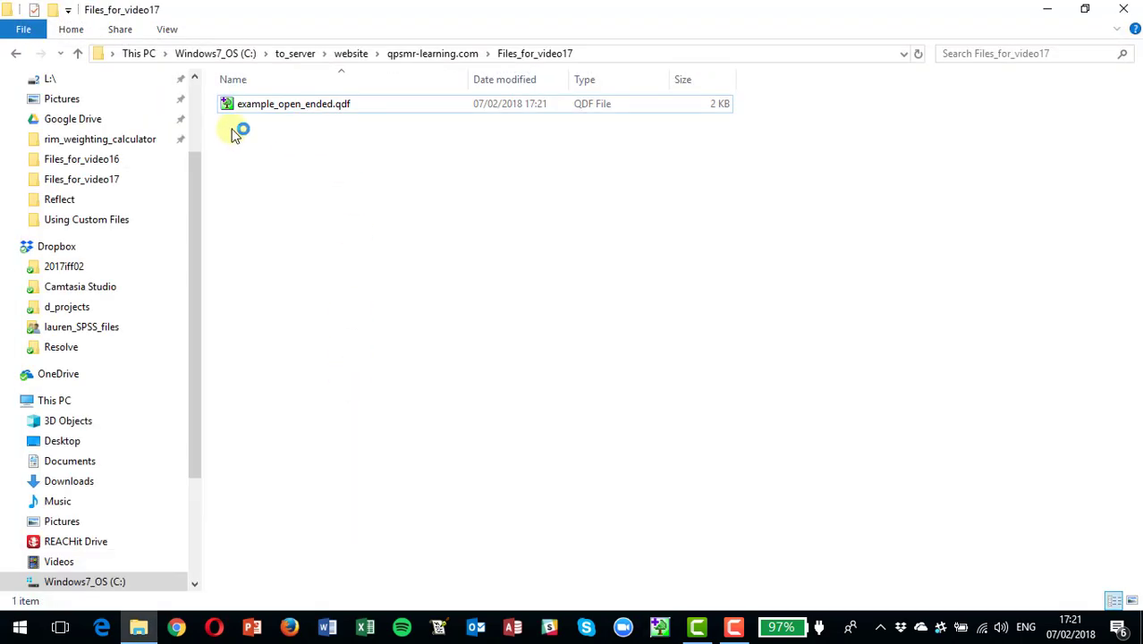
Switch back from File Explorer to the QPSMR Companion project.
key(alt+Tab)
key(alt+Tab)
key(alt+Tab)
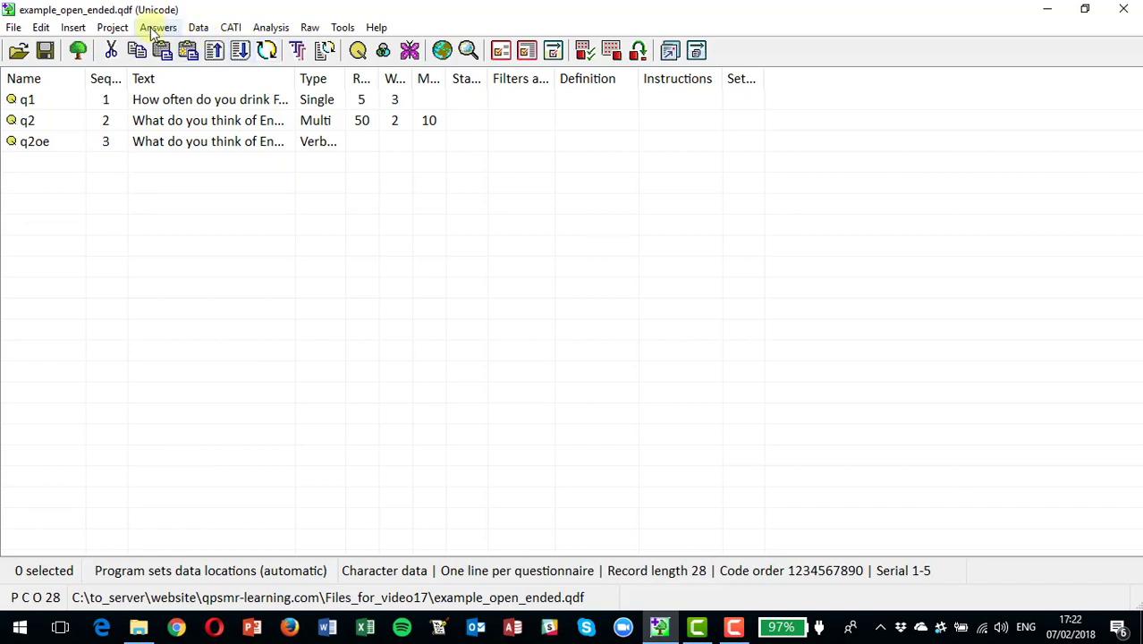
Turn on Suspend input and Blank allowed for q2, widen the Settings column, and save.
double_click(27, 124)
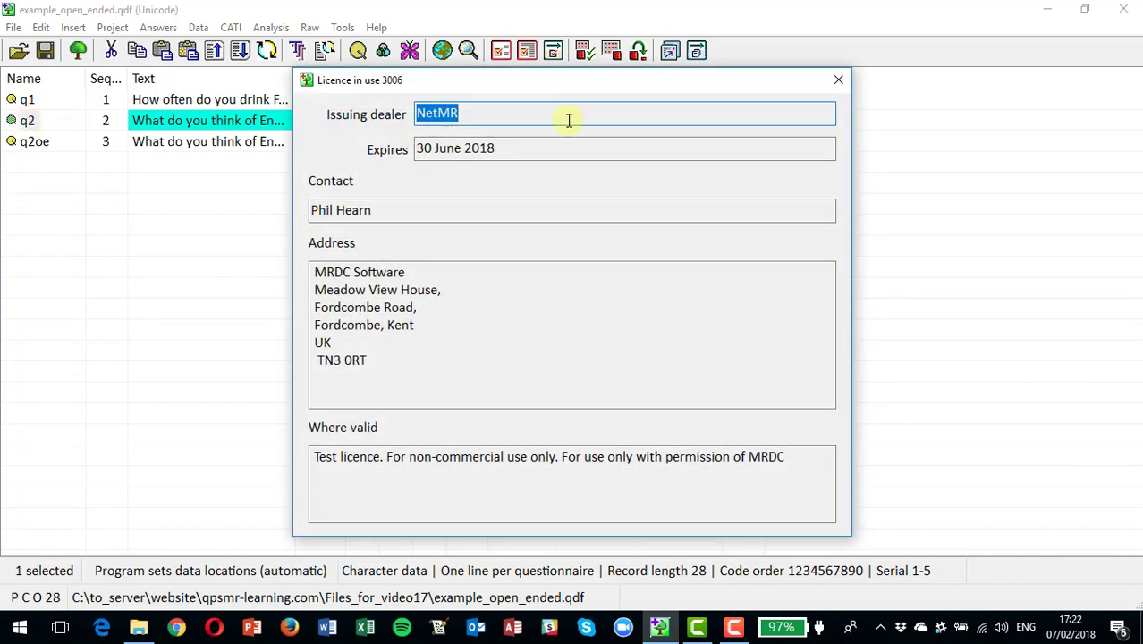
click(839, 80)
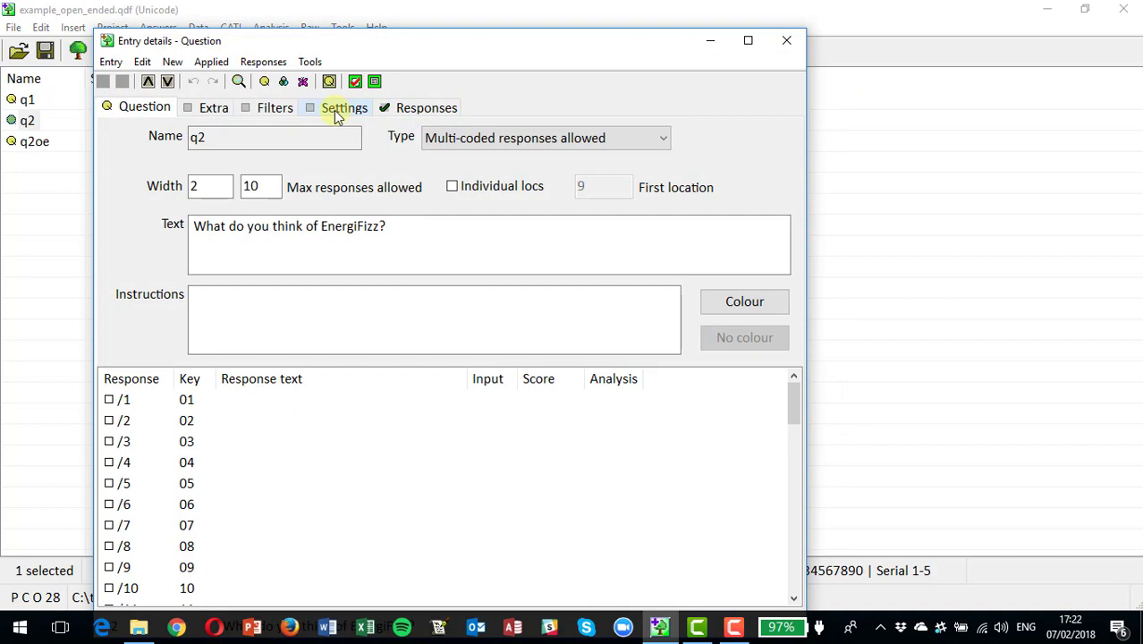
click(333, 110)
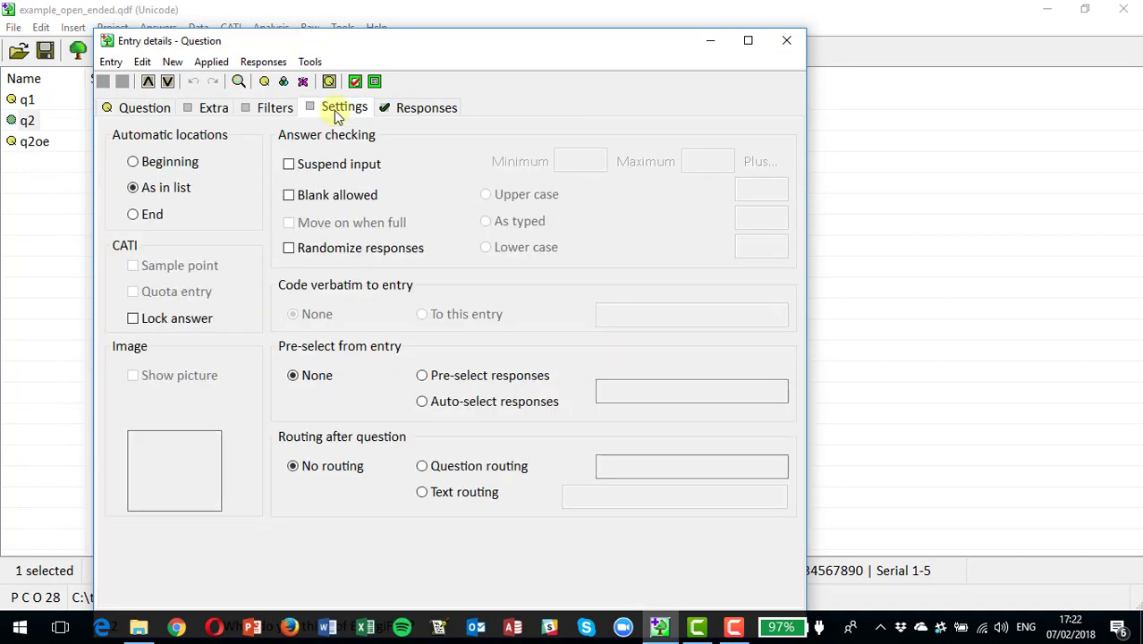
click(291, 164)
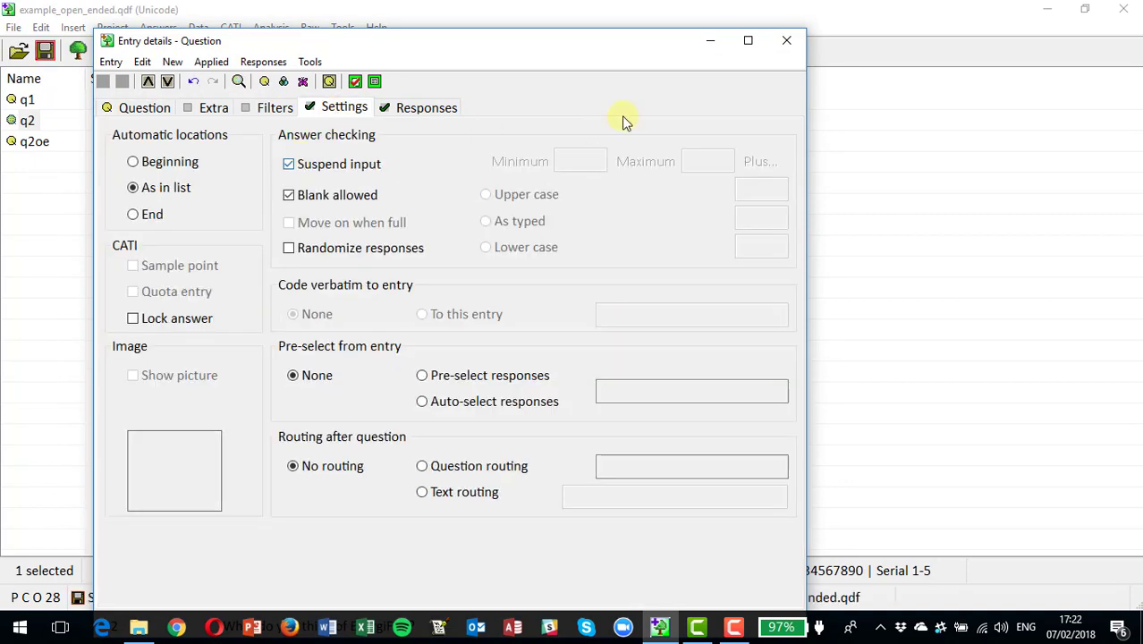
click(786, 40)
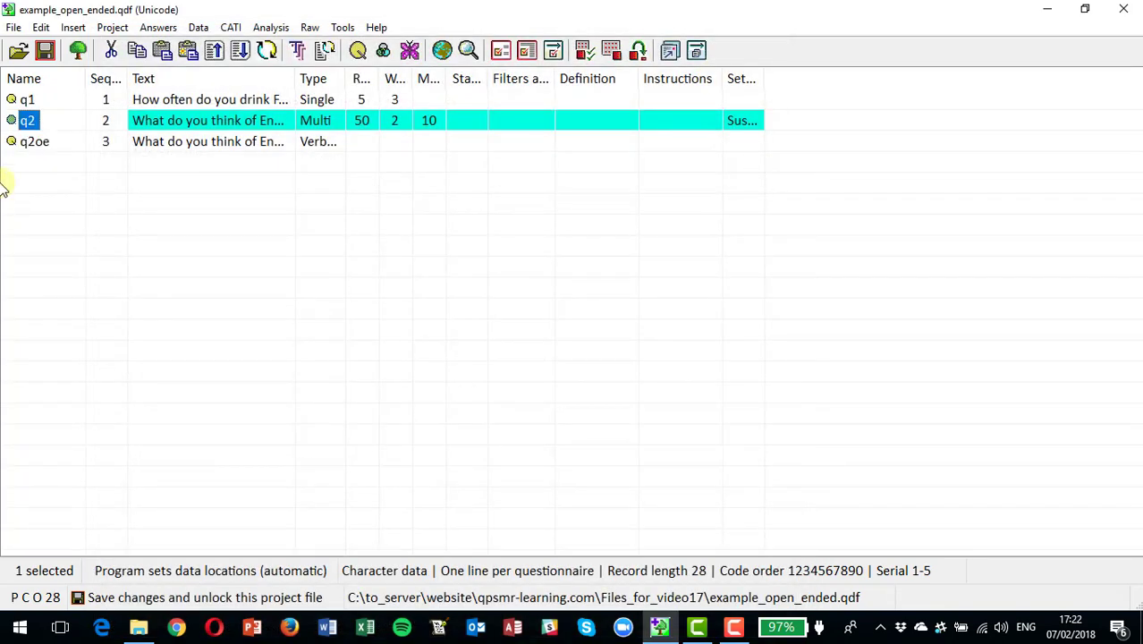
double_click(763, 80)
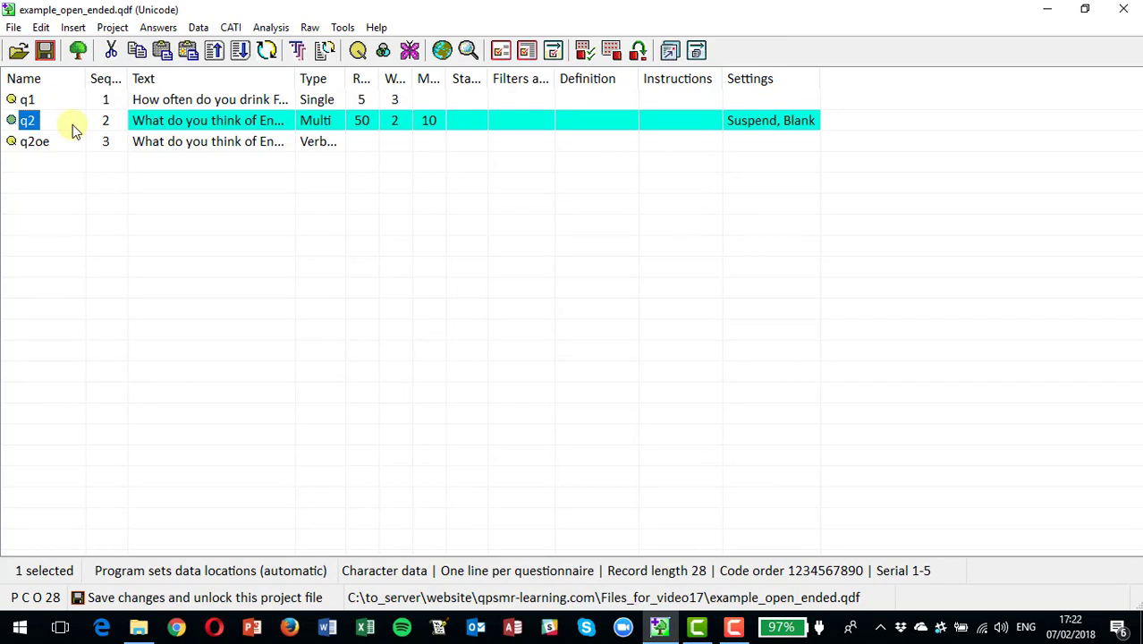
click(46, 52)
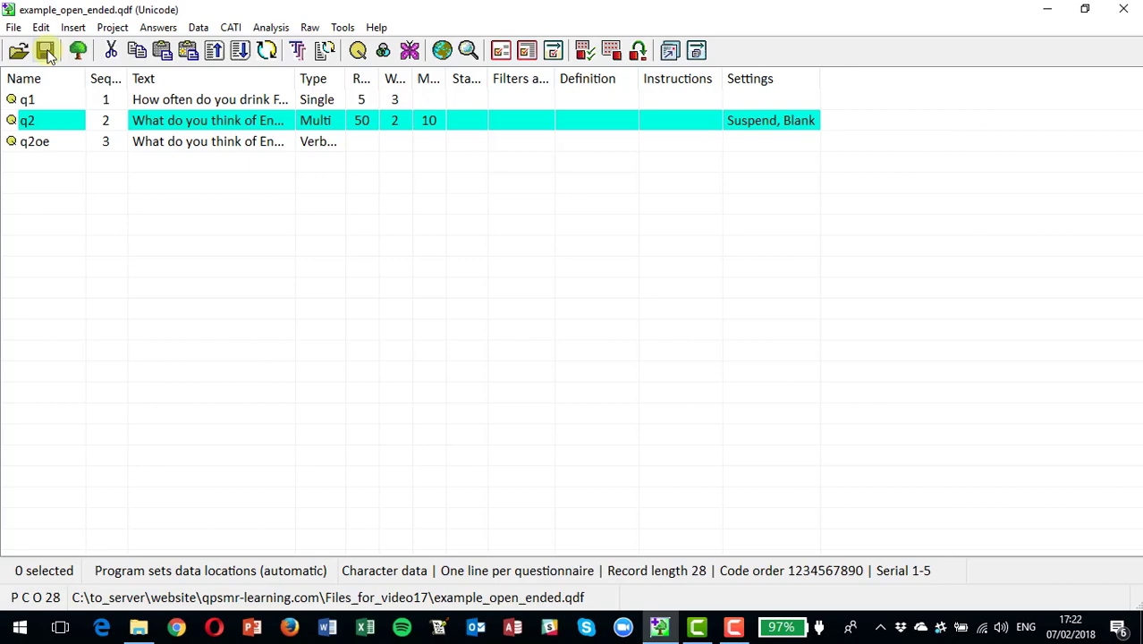
Set up a new input file titled Test with usage Live data entry.
click(158, 27)
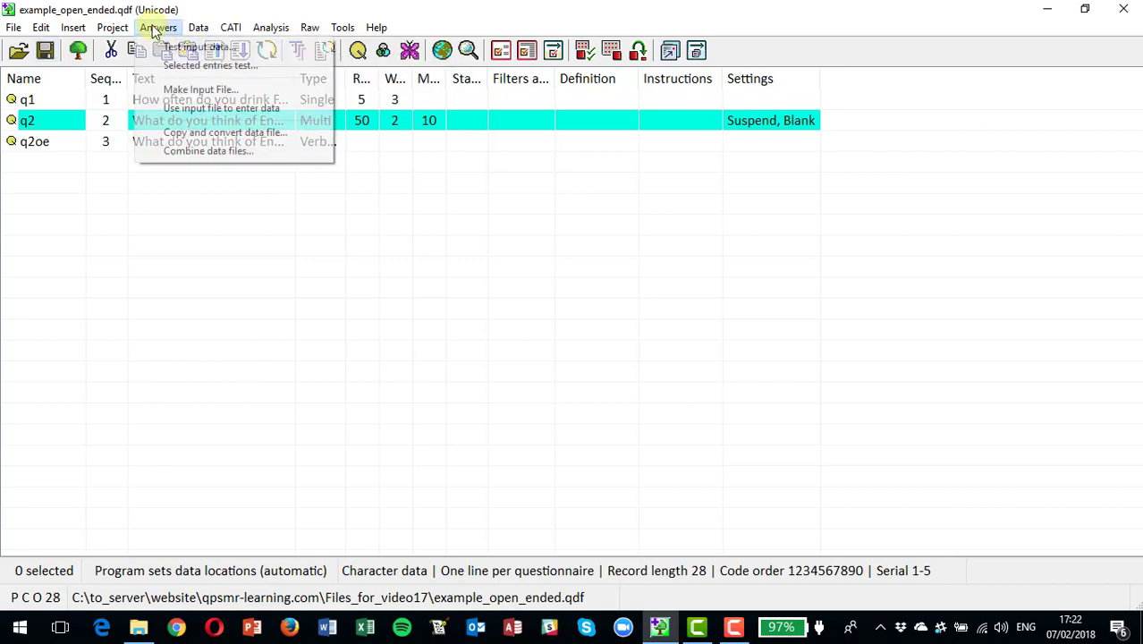
click(179, 88)
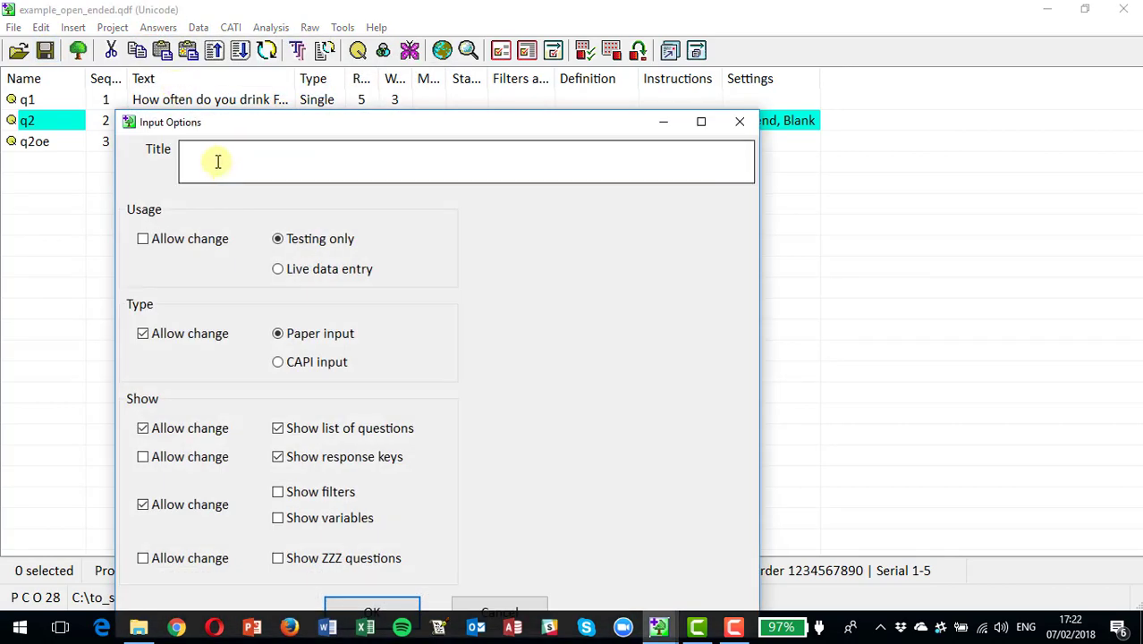
click(231, 152)
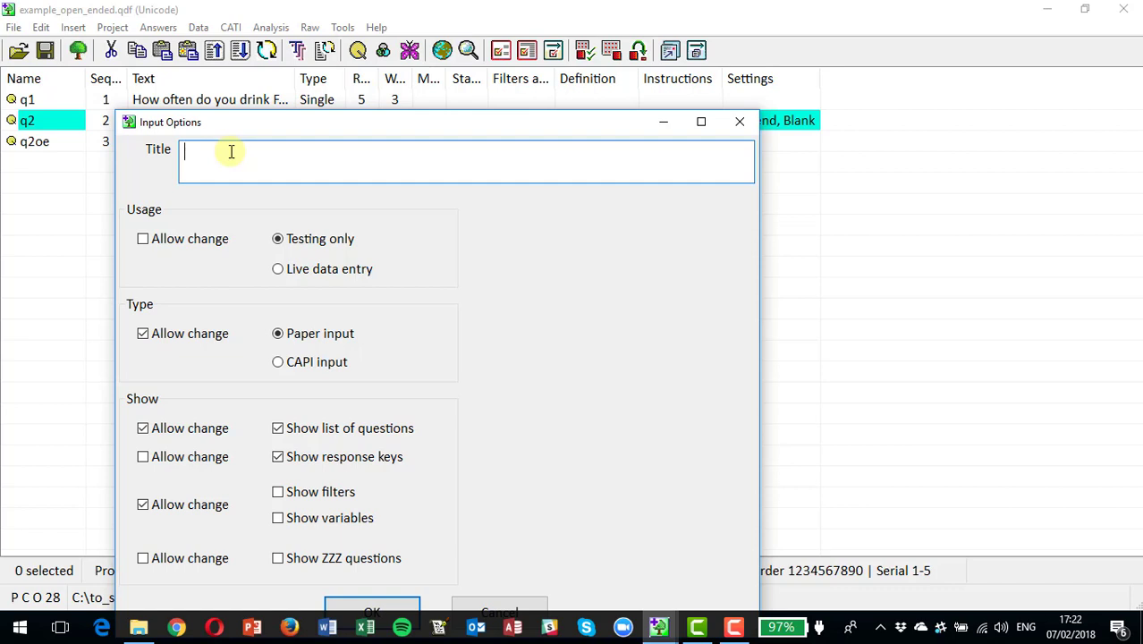
text(Test)
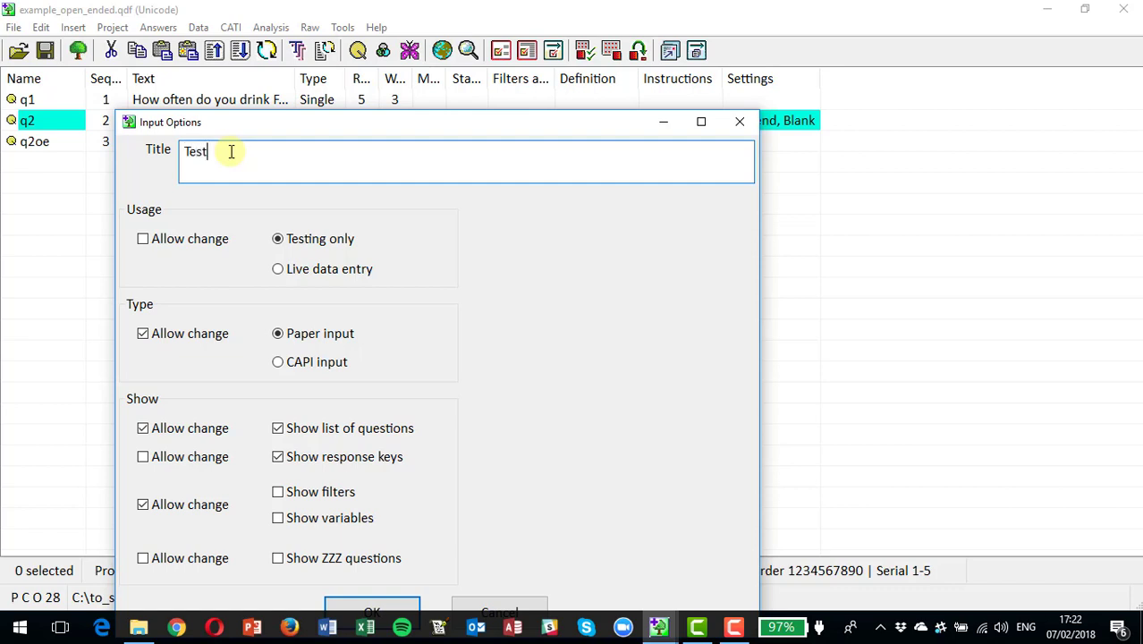
click(279, 269)
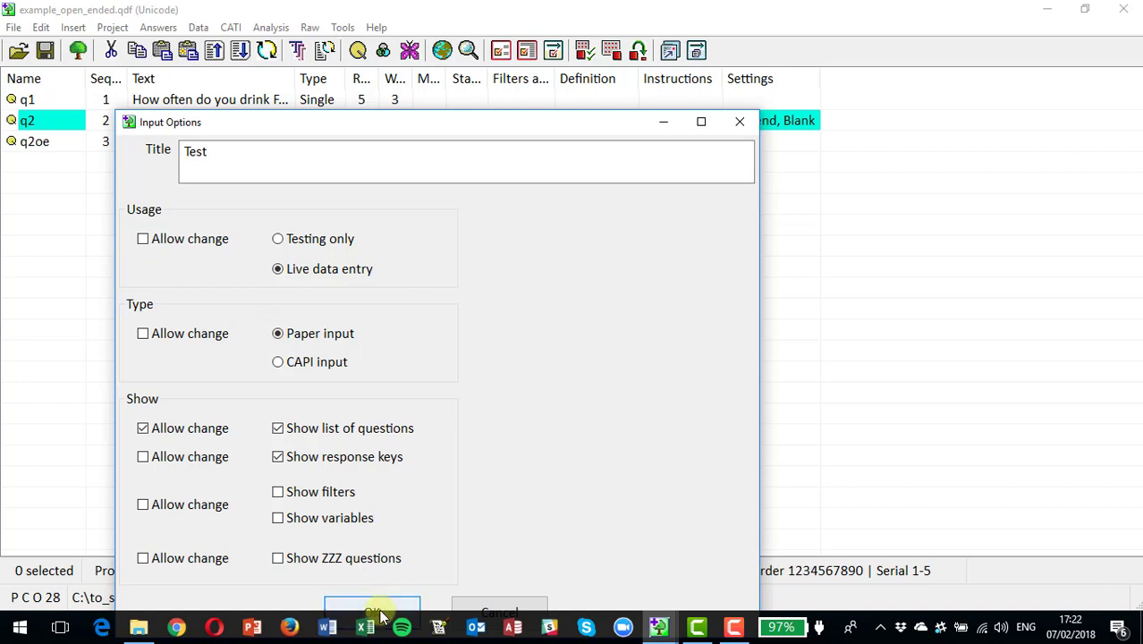
click(375, 611)
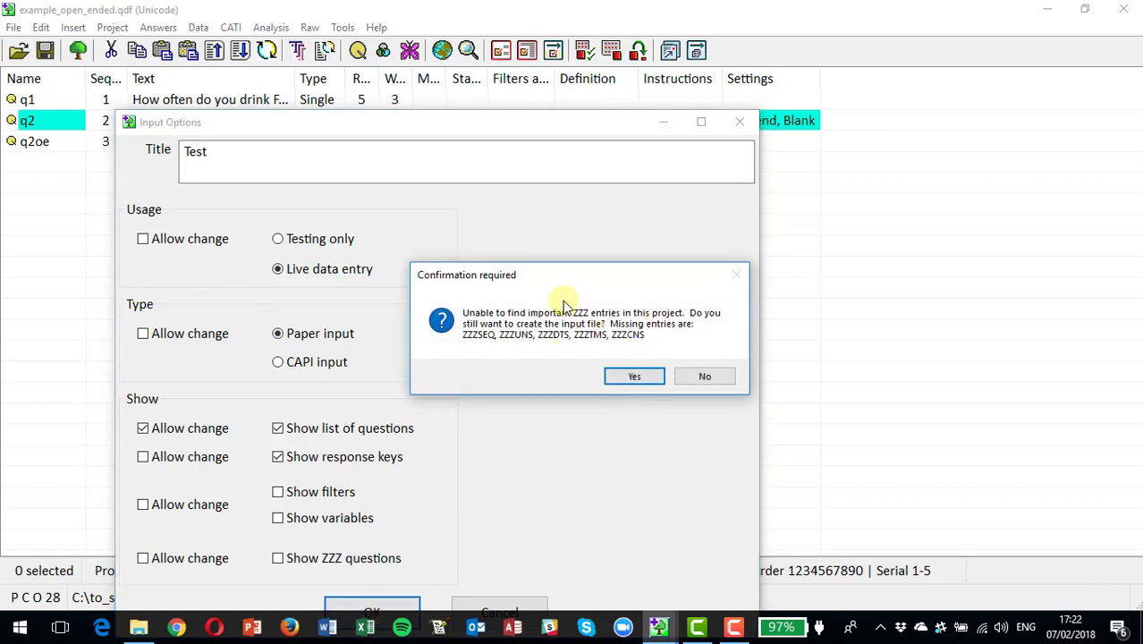
Save the input file as test_project and begin data entry with it.
click(634, 377)
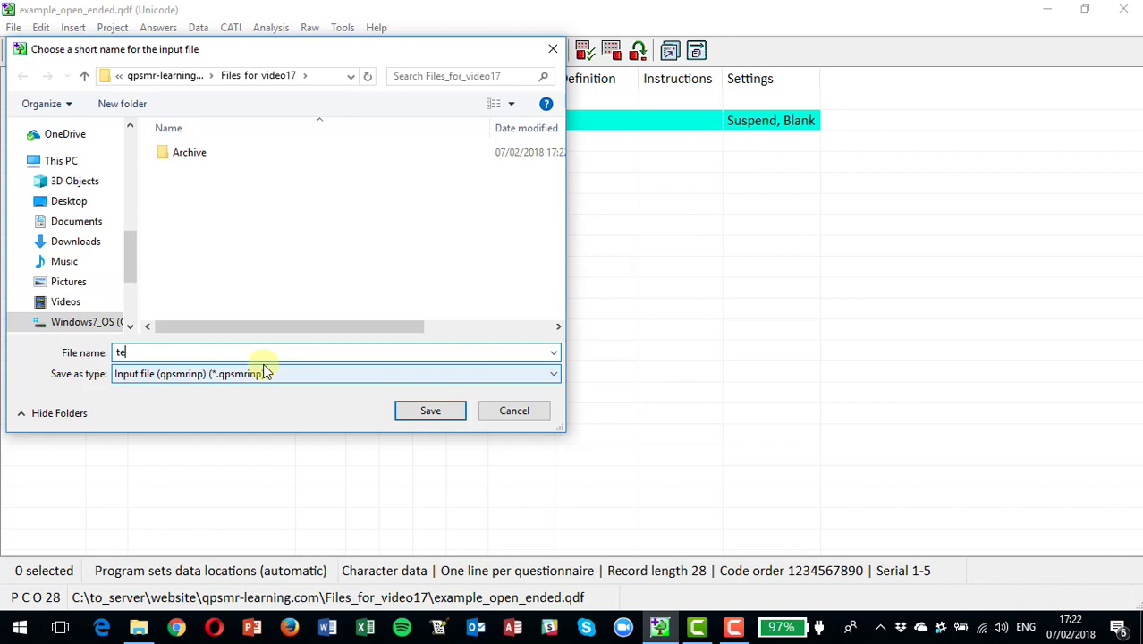
text(test_project)
click(424, 413)
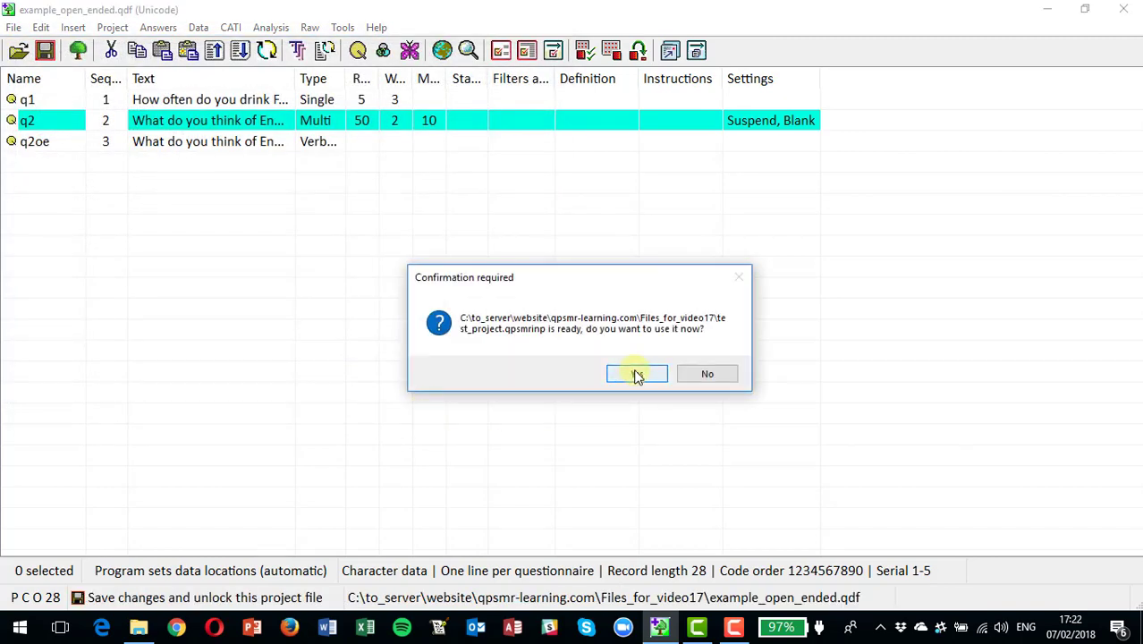
click(636, 374)
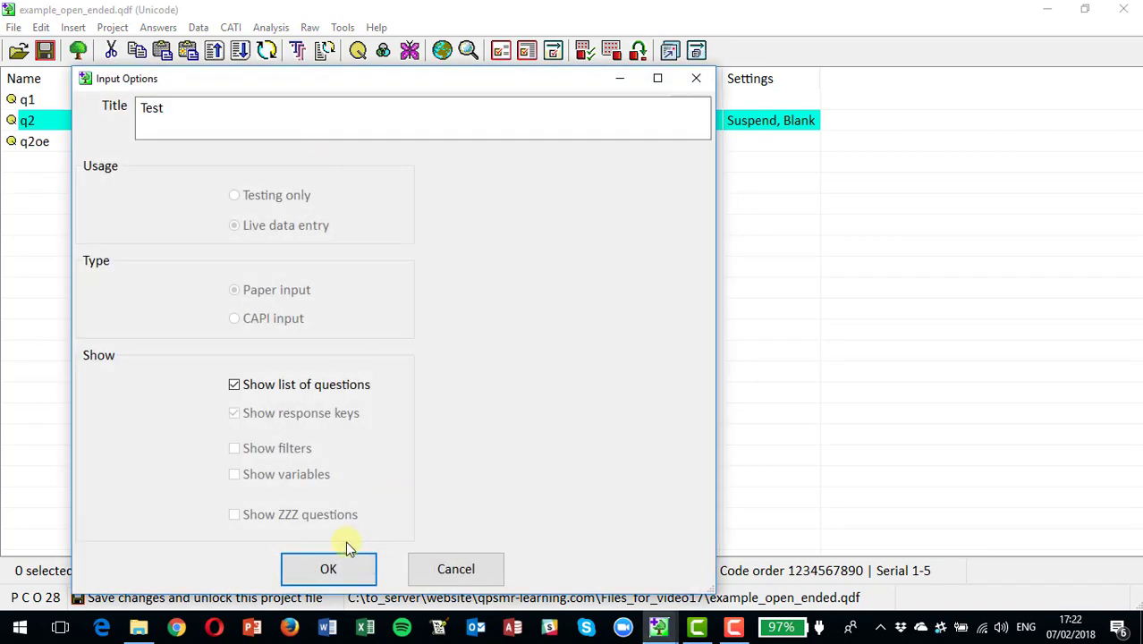
click(354, 566)
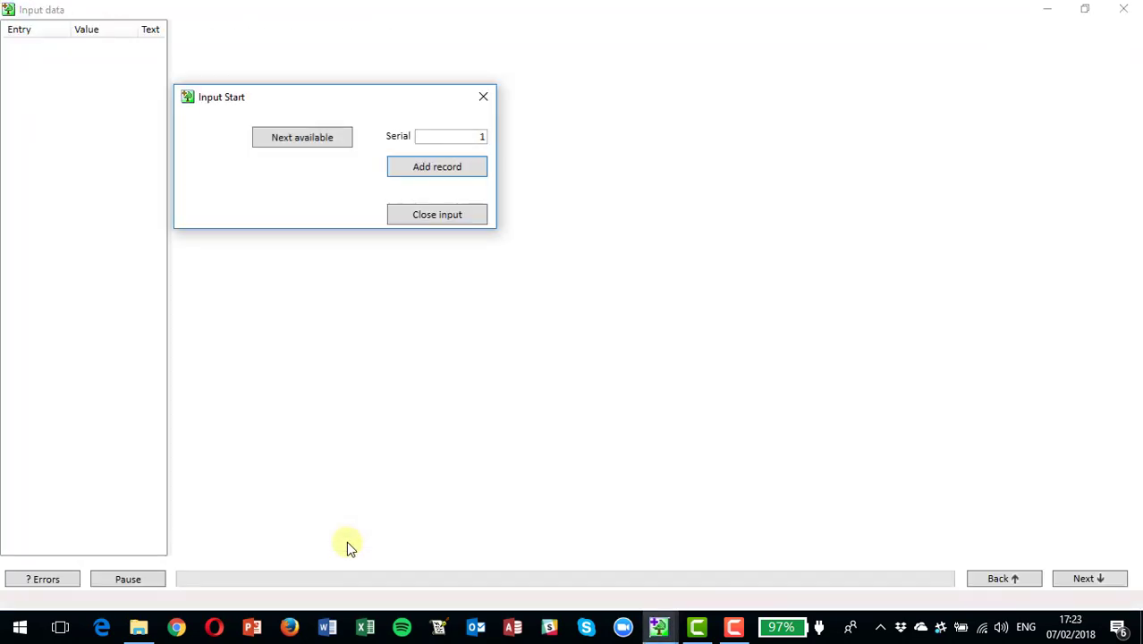
Add record 1 with q1 code 2 (Most days) and q2oe answer 'It is fizzy'.
key(Return)
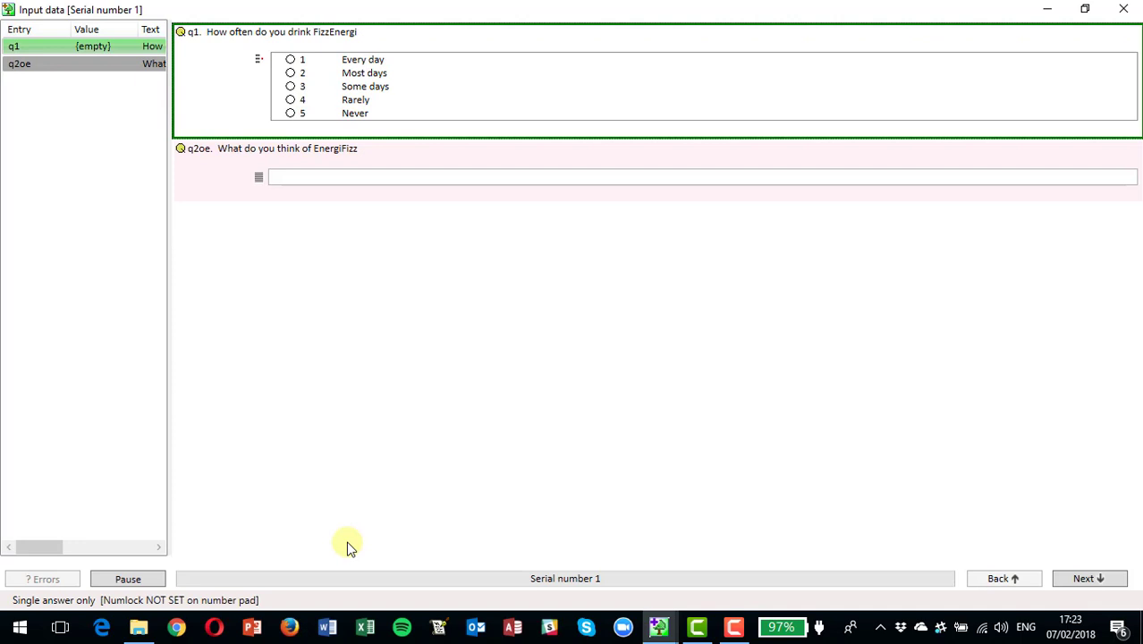
key(2)
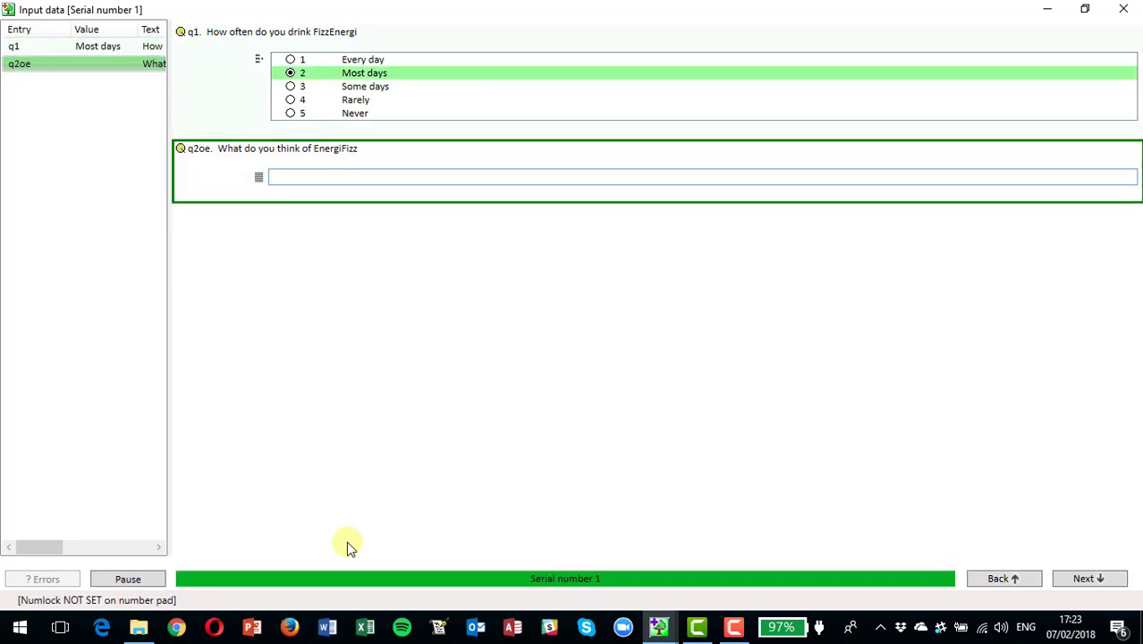
text(It is )
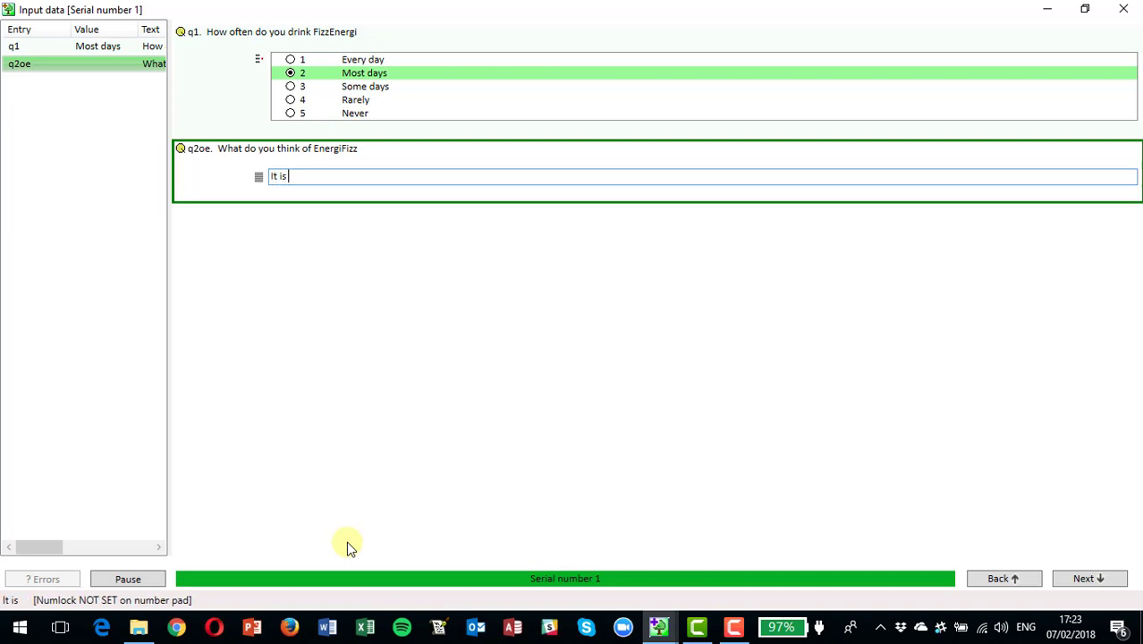
text(fizzy)
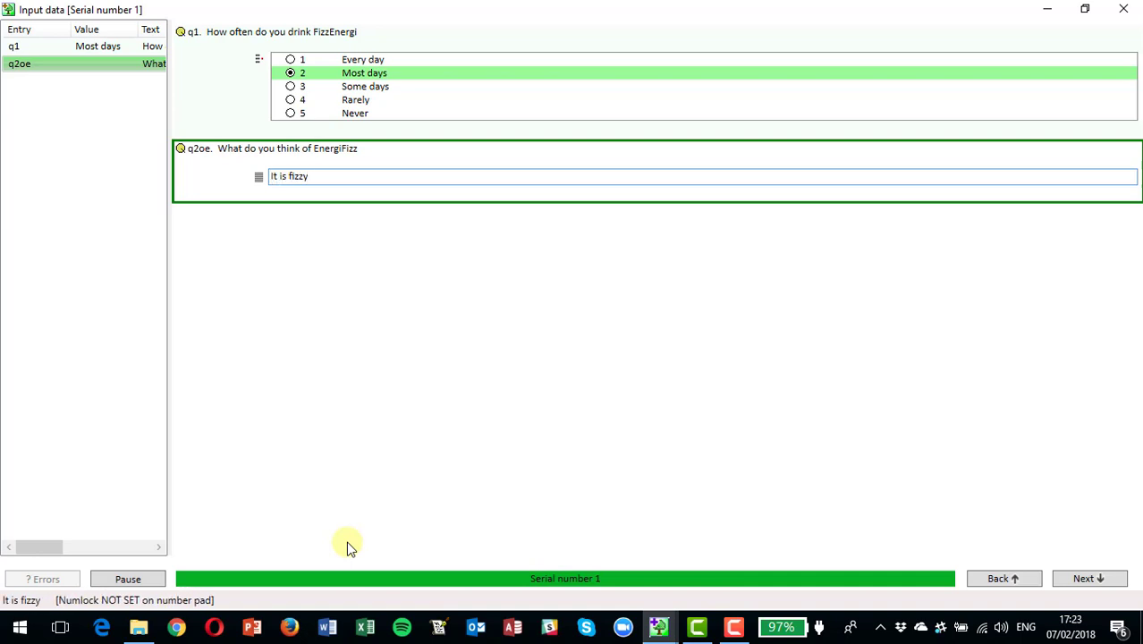
key(Return)
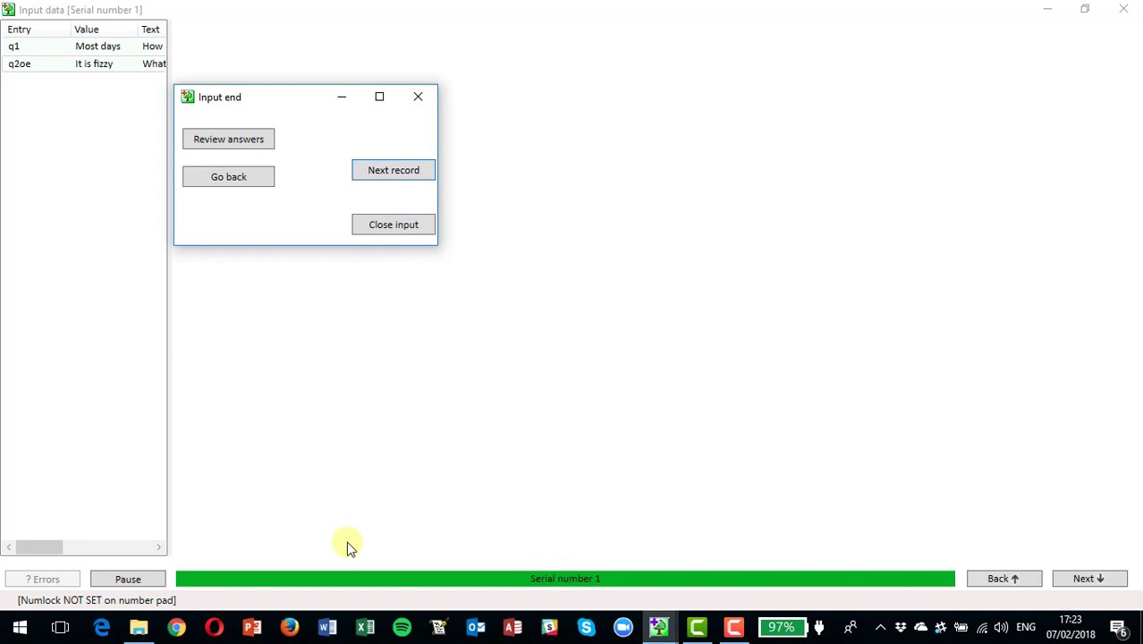
Add record 2 (code 1, 'comes in a red can and is fizzy') and record 3 (code 4, 'Like the taste').
key(Return)
key(Return)
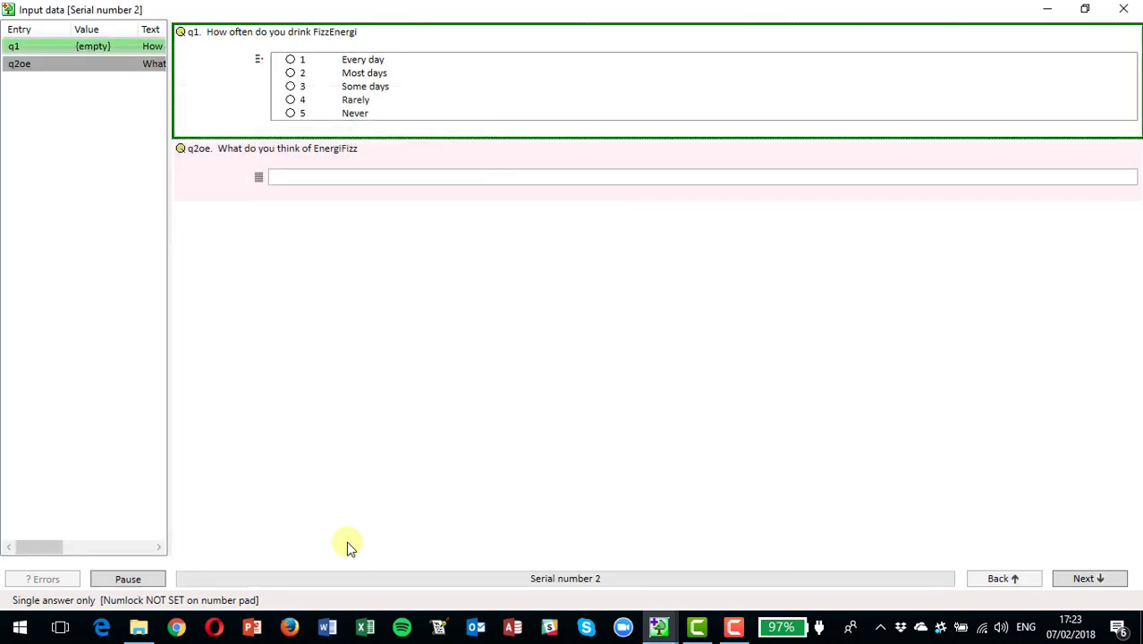
text(1)
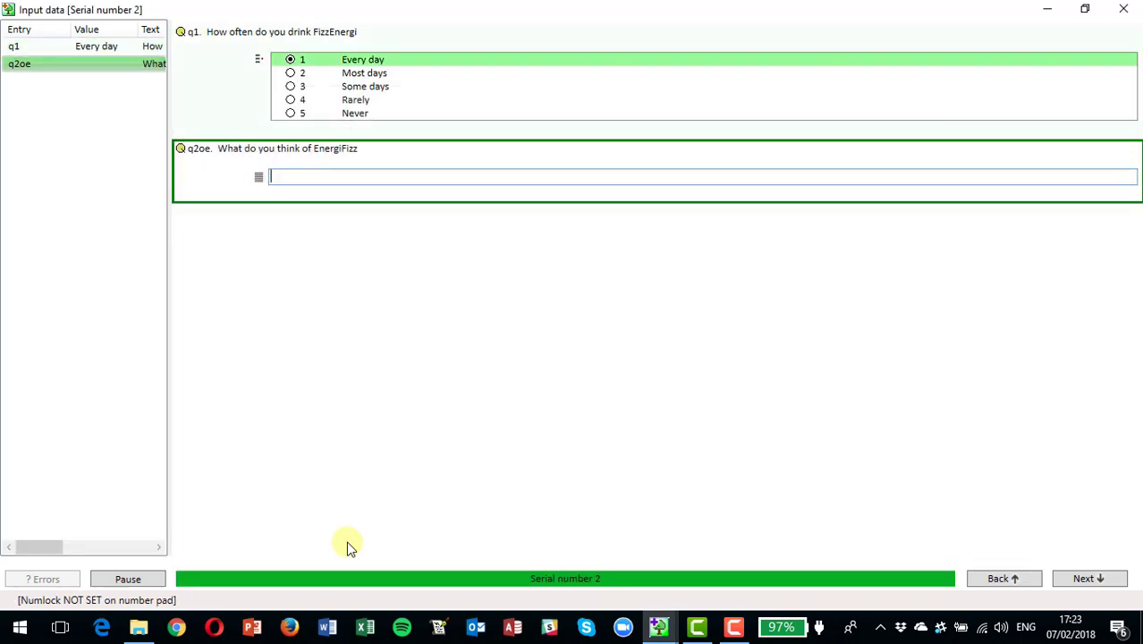
text(COmes in a r)
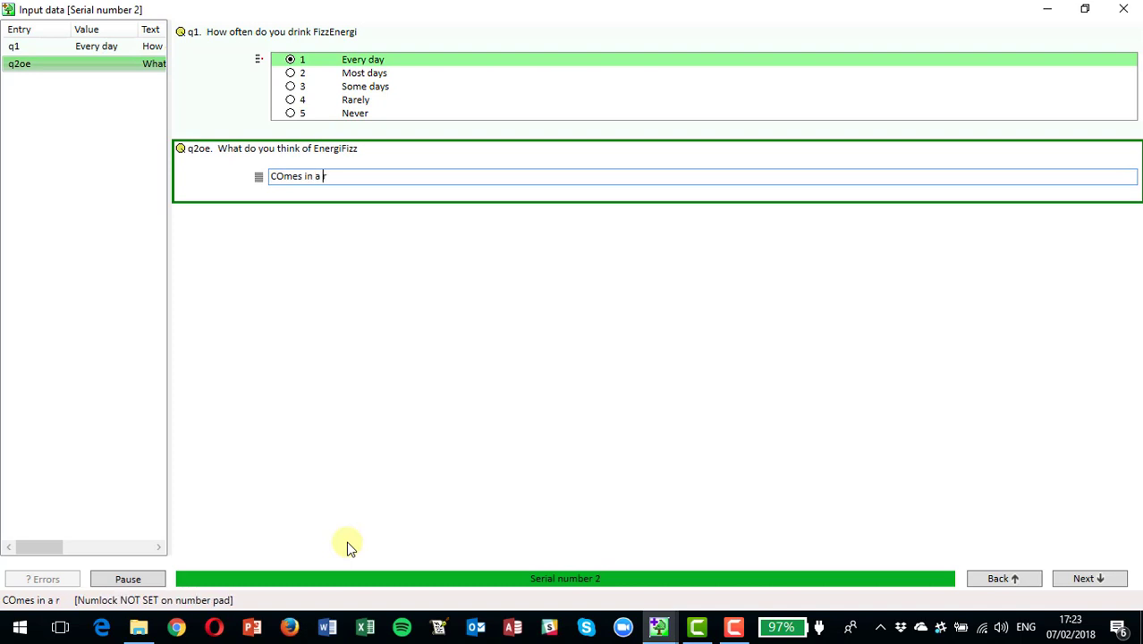
text(ed can anbd)
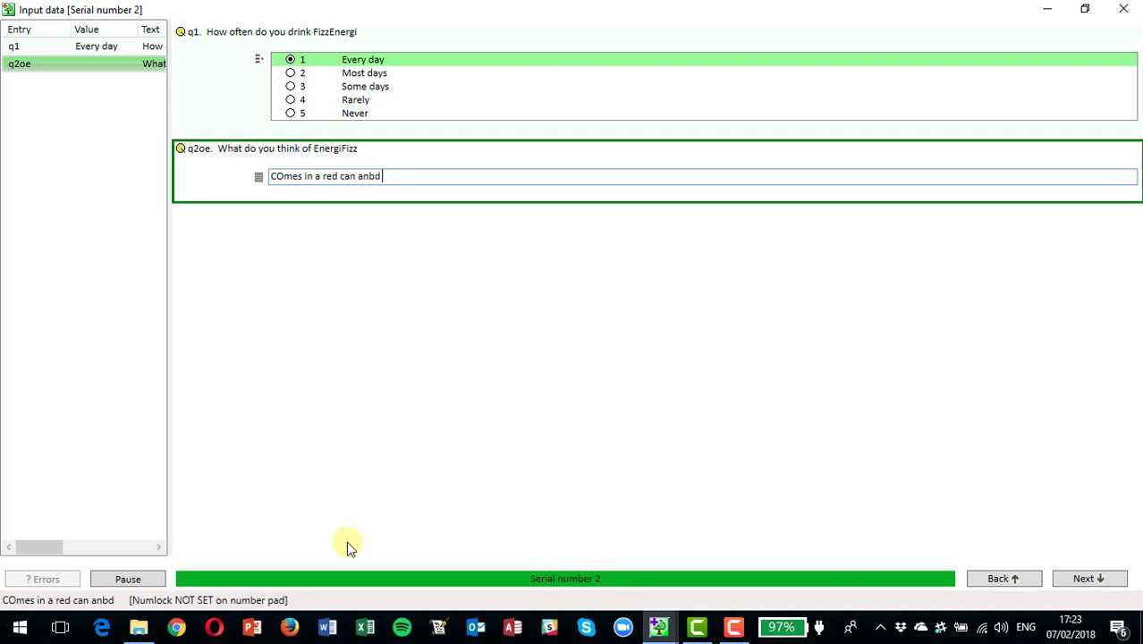
key(BackSpace)
key(BackSpace)
key(BackSpace)
text(d is fiz)
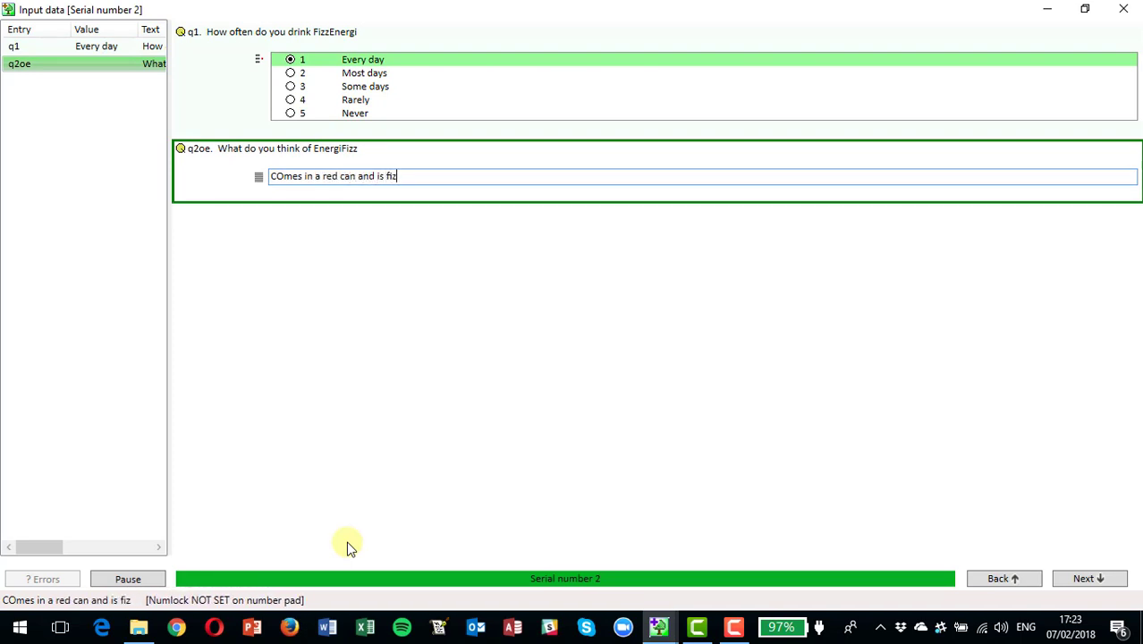
text(zy)
key(Return)
key(Return)
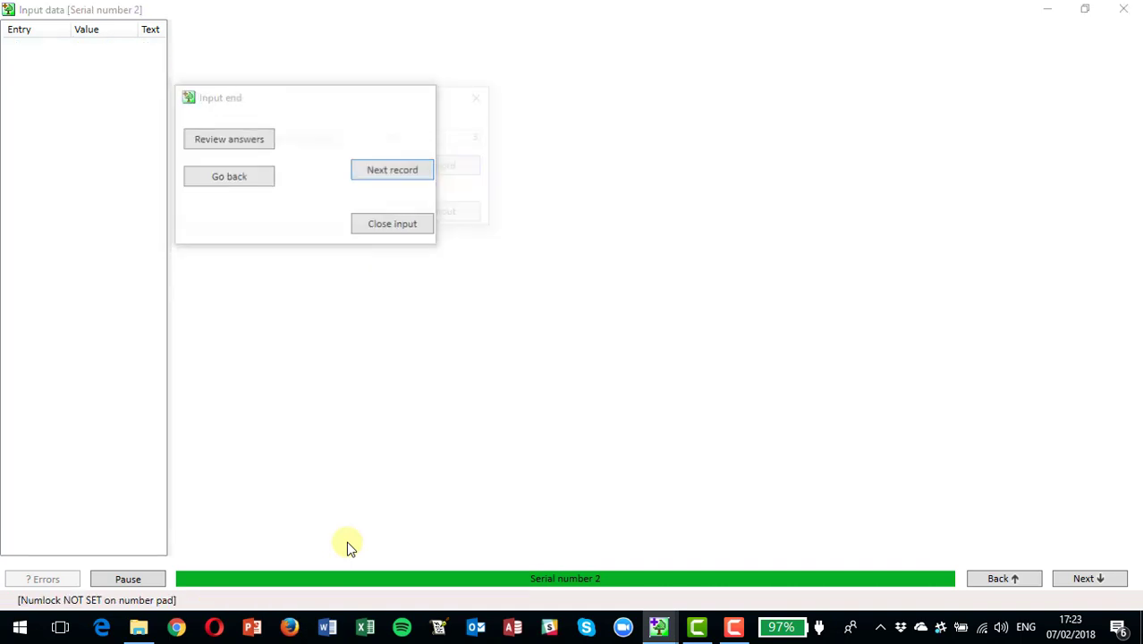
key(Return)
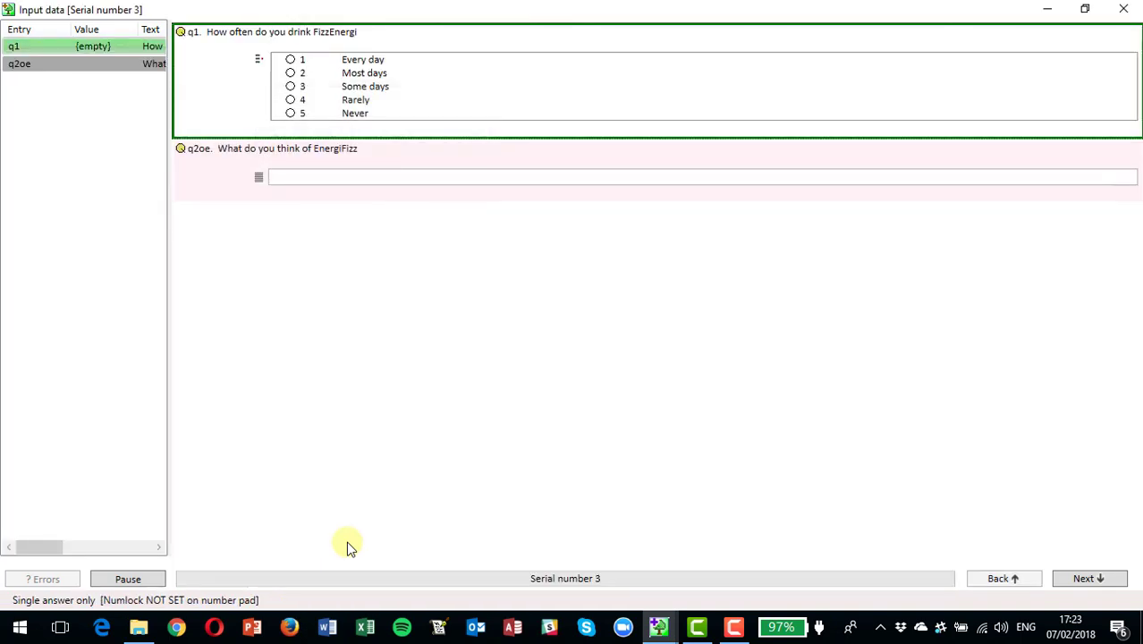
text(4)
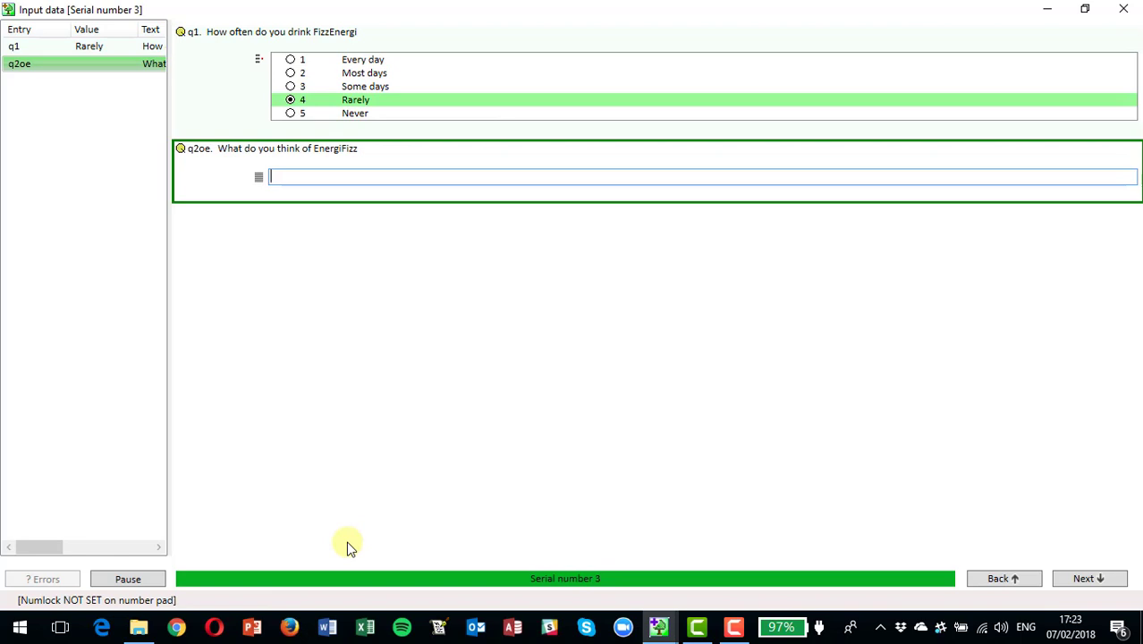
text(Like the taste)
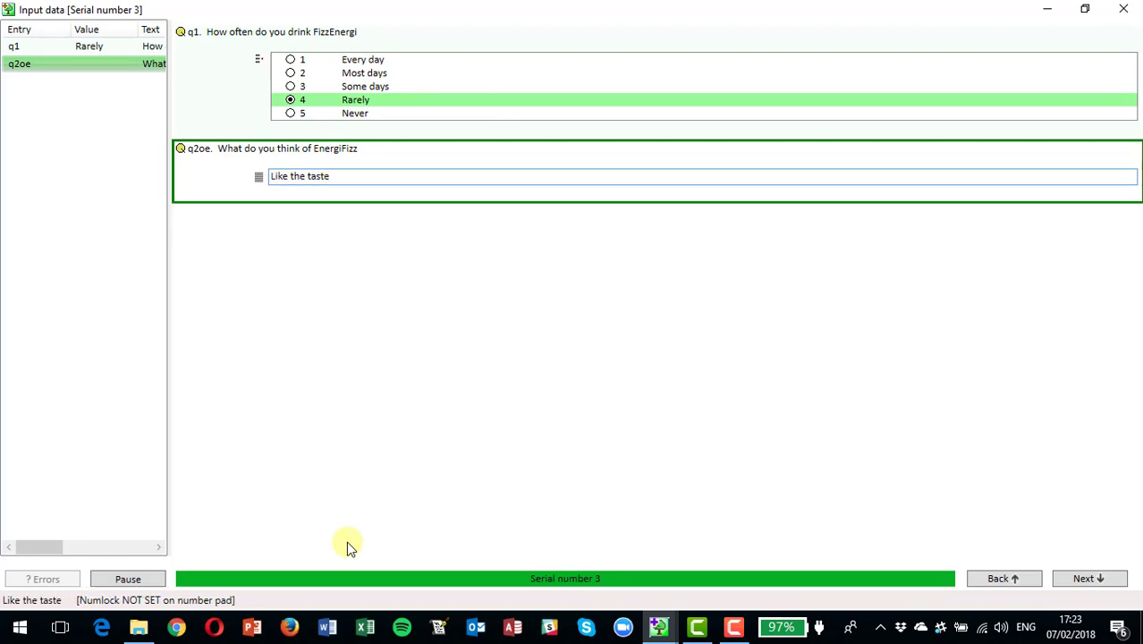
key(Return)
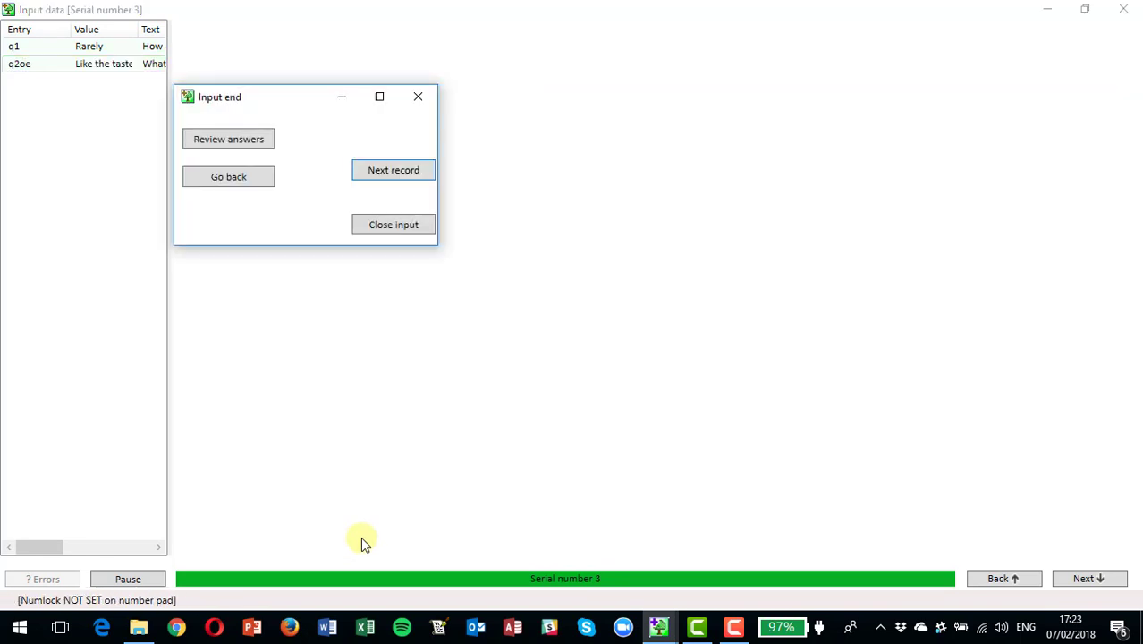
End data entry, save the project and select question q2.
click(390, 229)
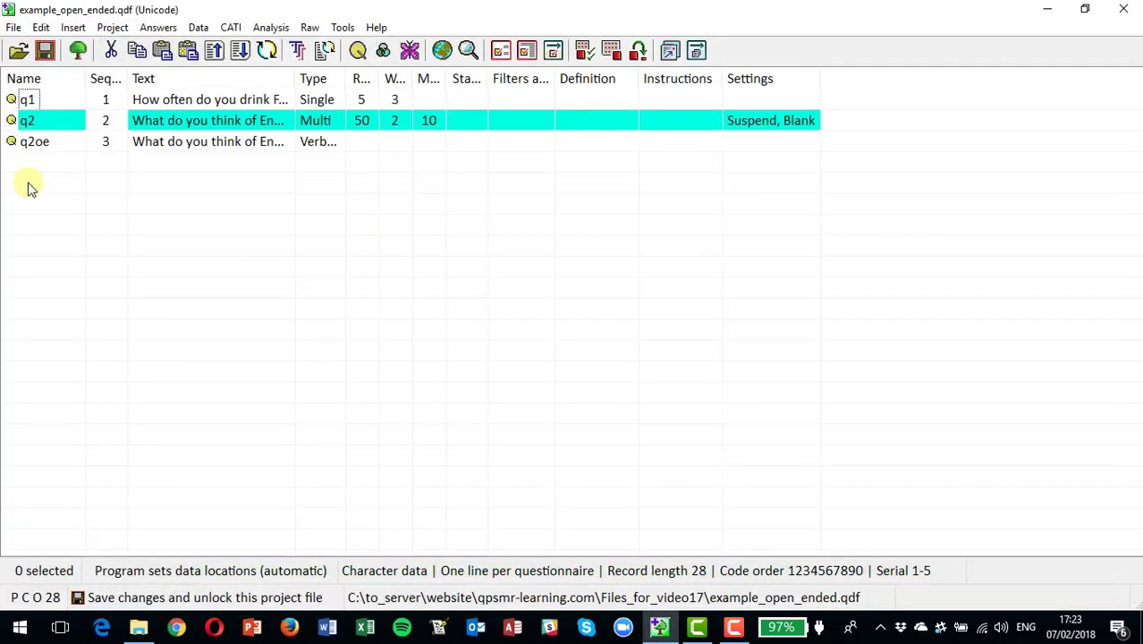
click(44, 50)
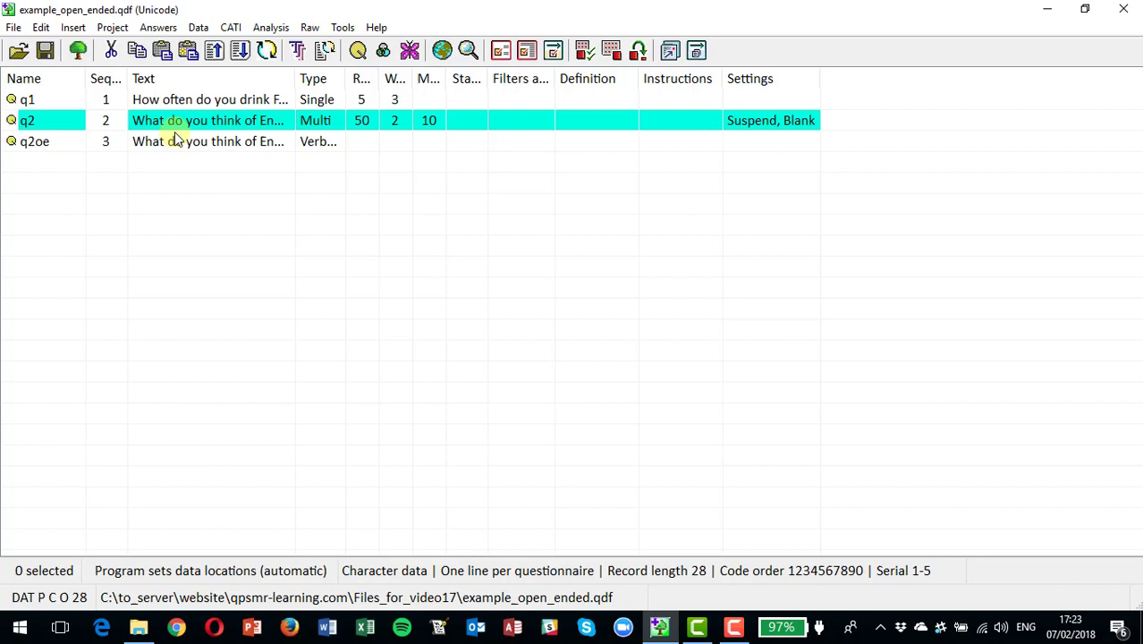
click(27, 120)
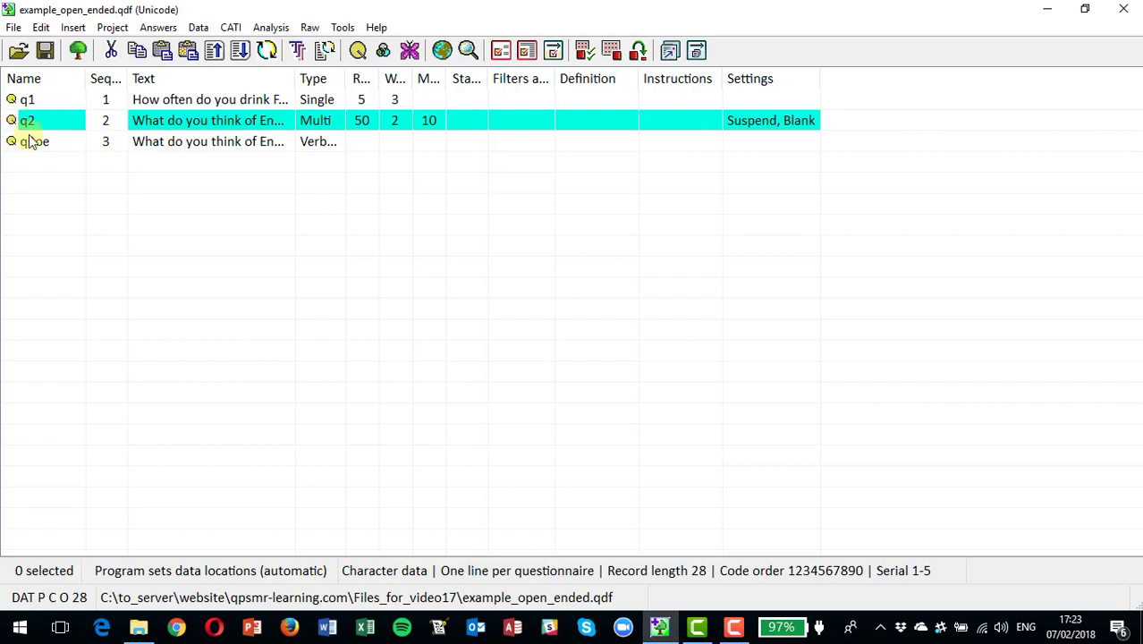
Export the qpsmrda data file to a new .xlsx spreadsheet under the default name.
click(200, 29)
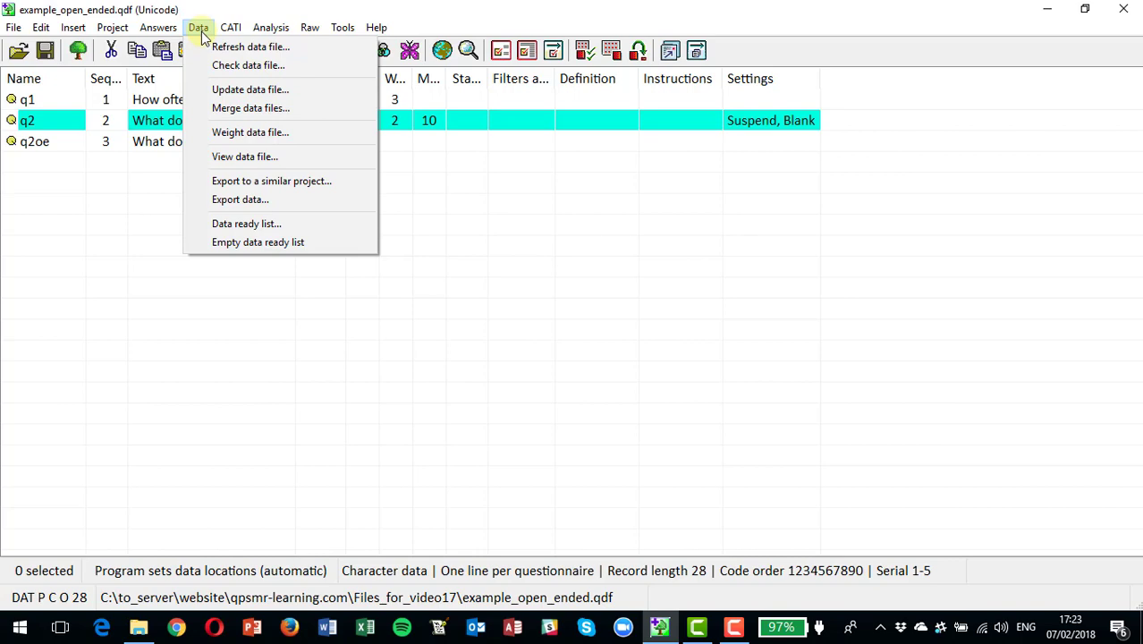
click(242, 199)
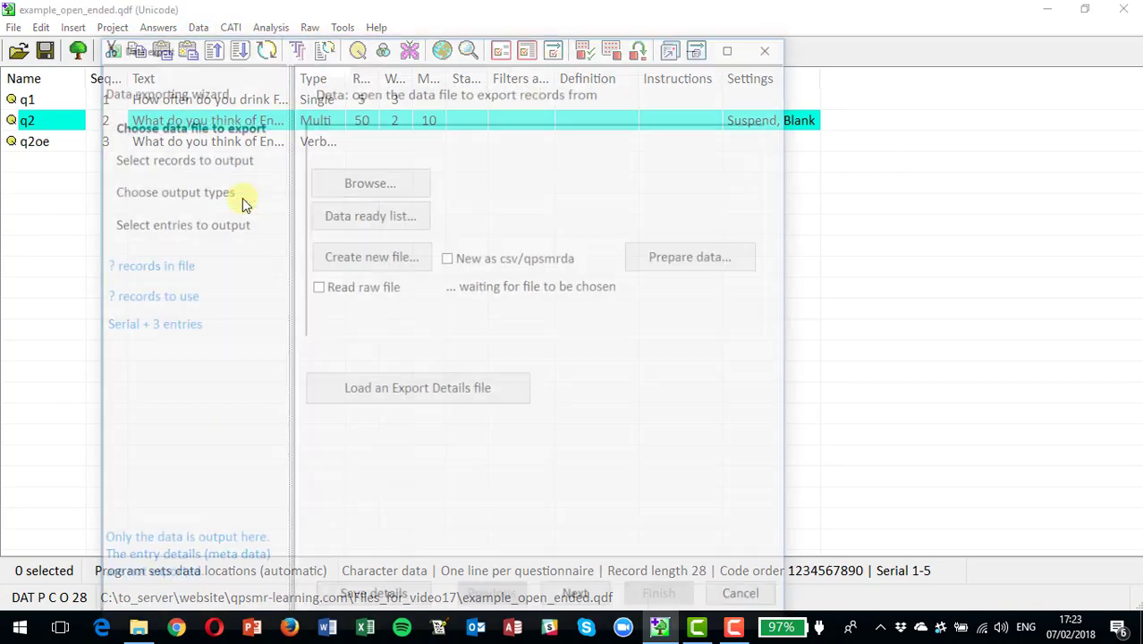
click(356, 185)
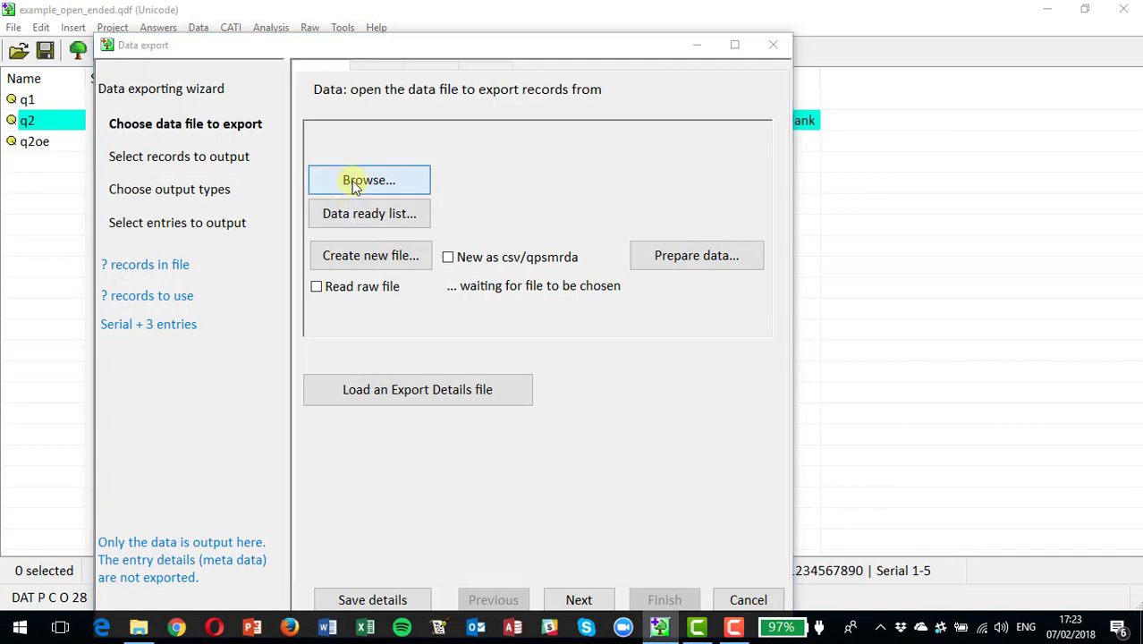
double_click(321, 214)
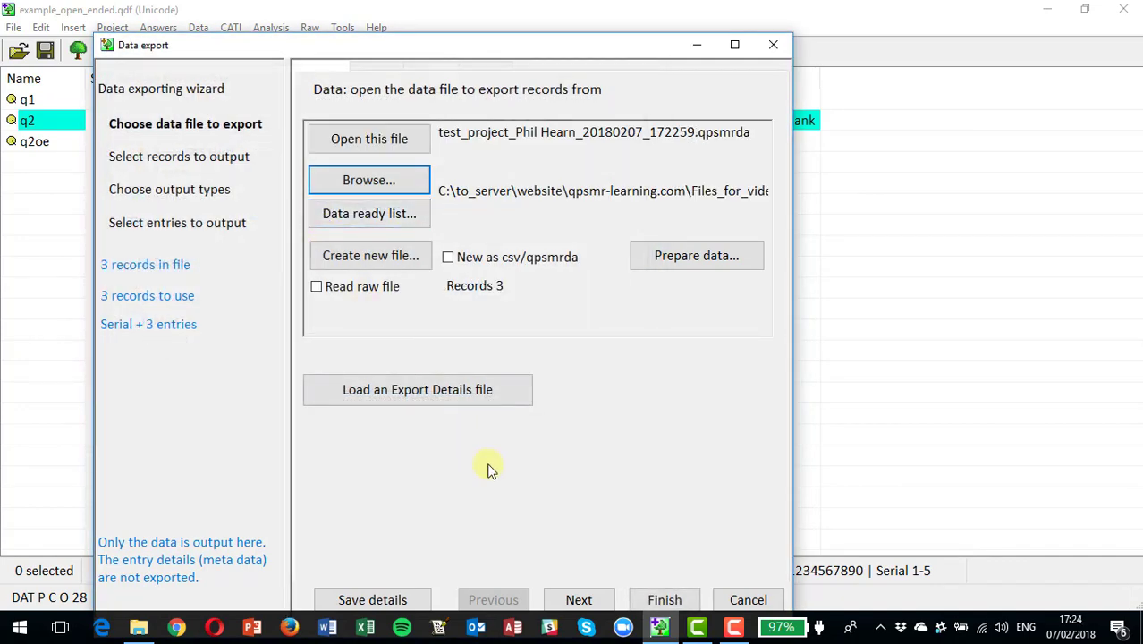
click(665, 600)
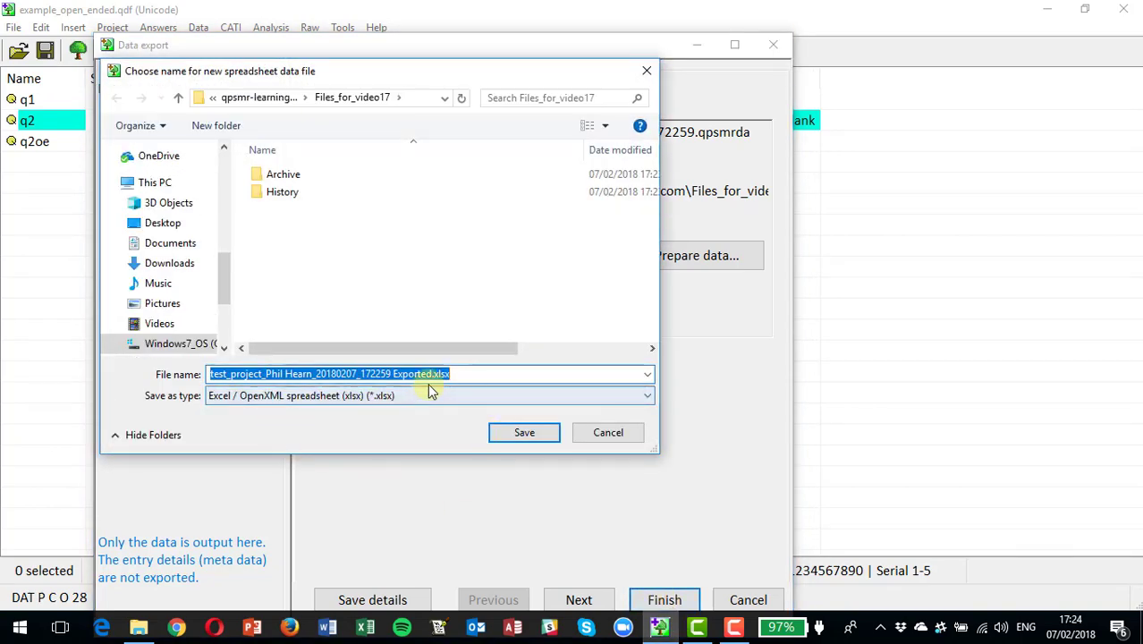
click(523, 435)
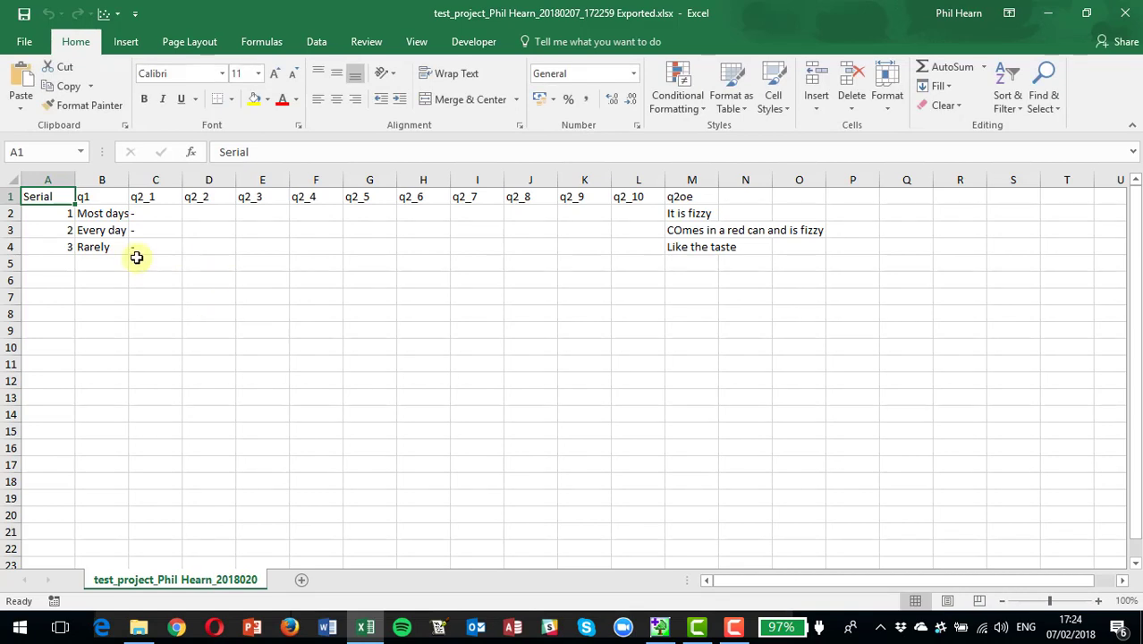
Enter q2 codes: 1 in C2, 2 in C3, 1 in D3 and 3 in C4.
click(151, 213)
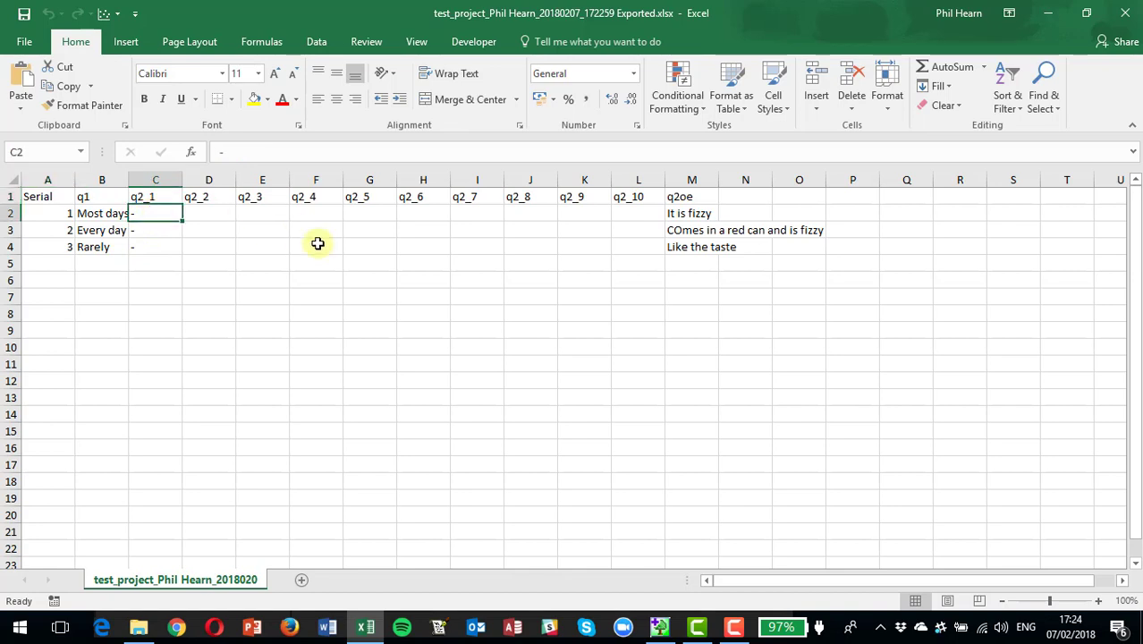
text(1)
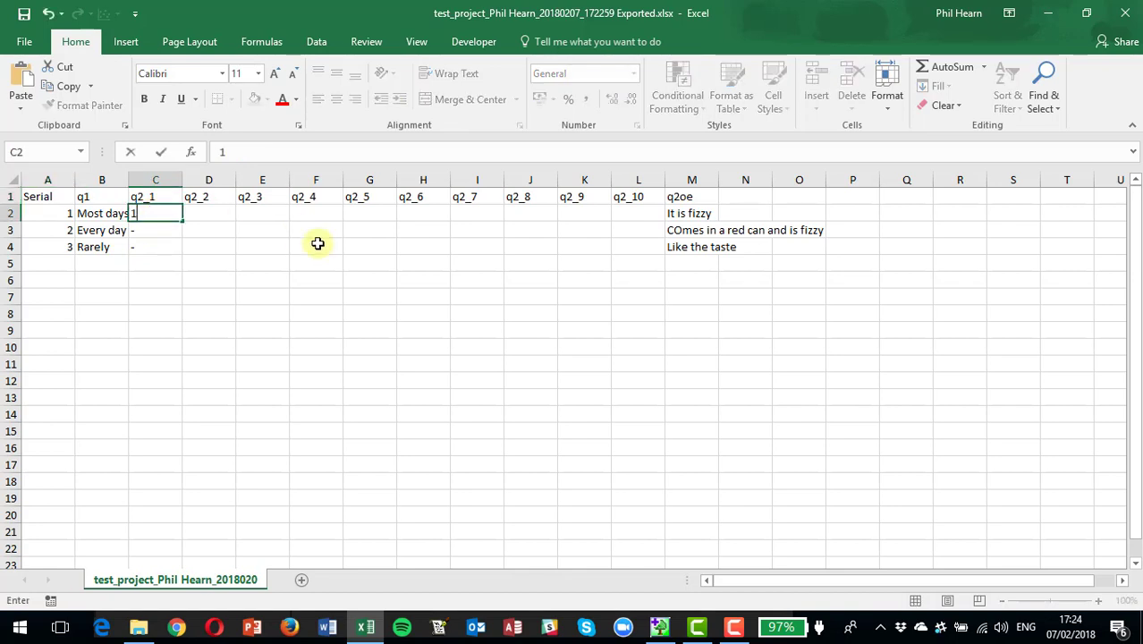
key(Return)
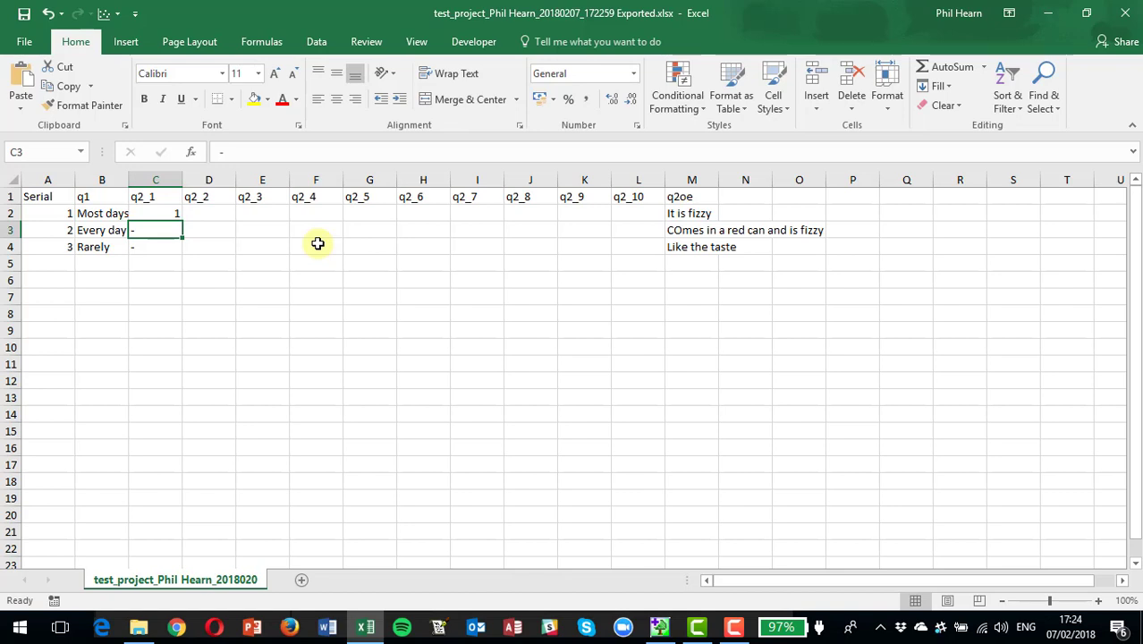
text(2)
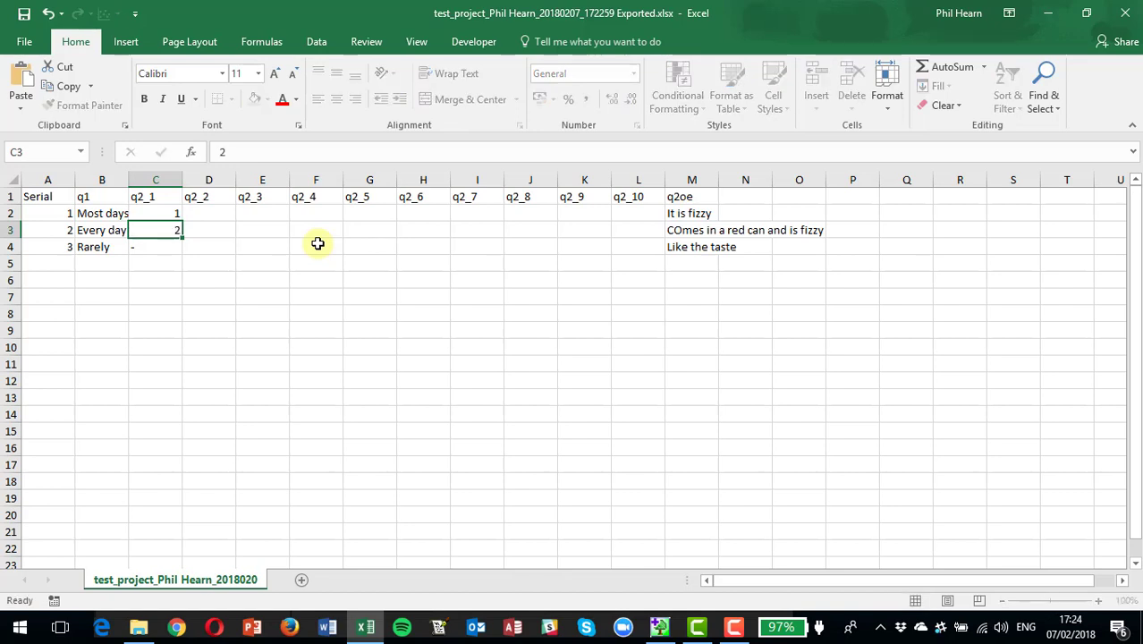
key(Tab)
text(1)
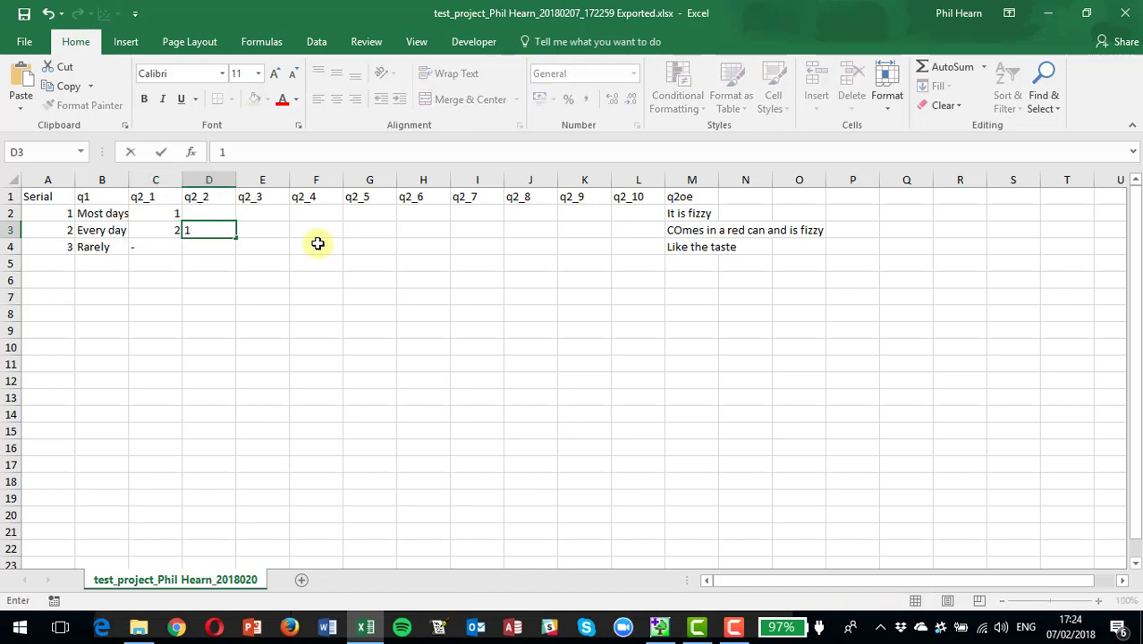
key(Return)
key(Left)
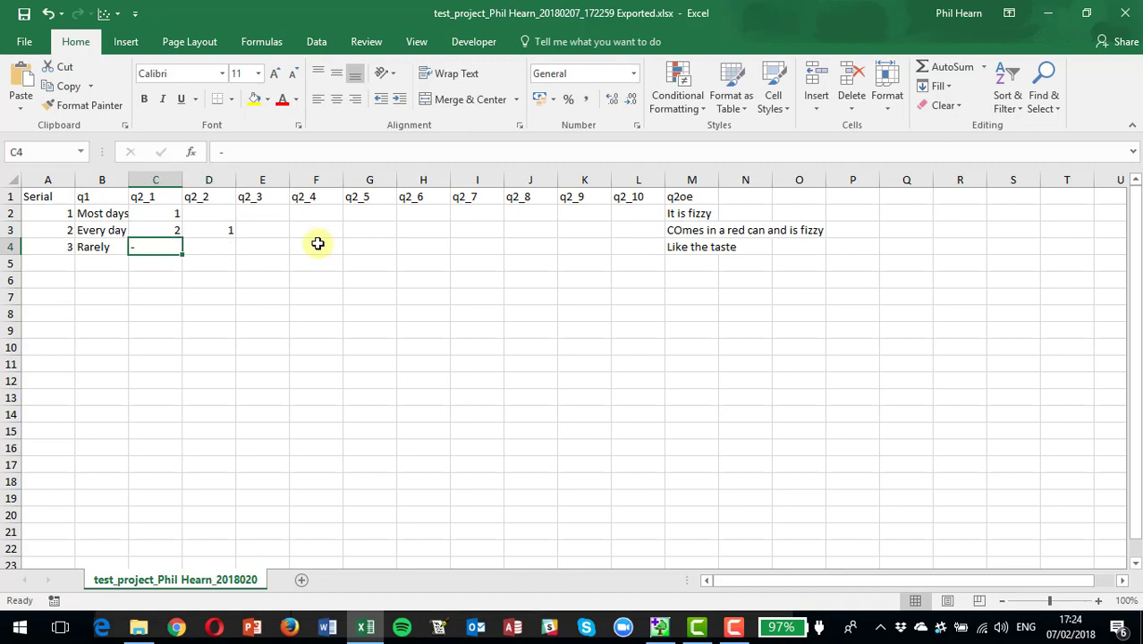
text(3)
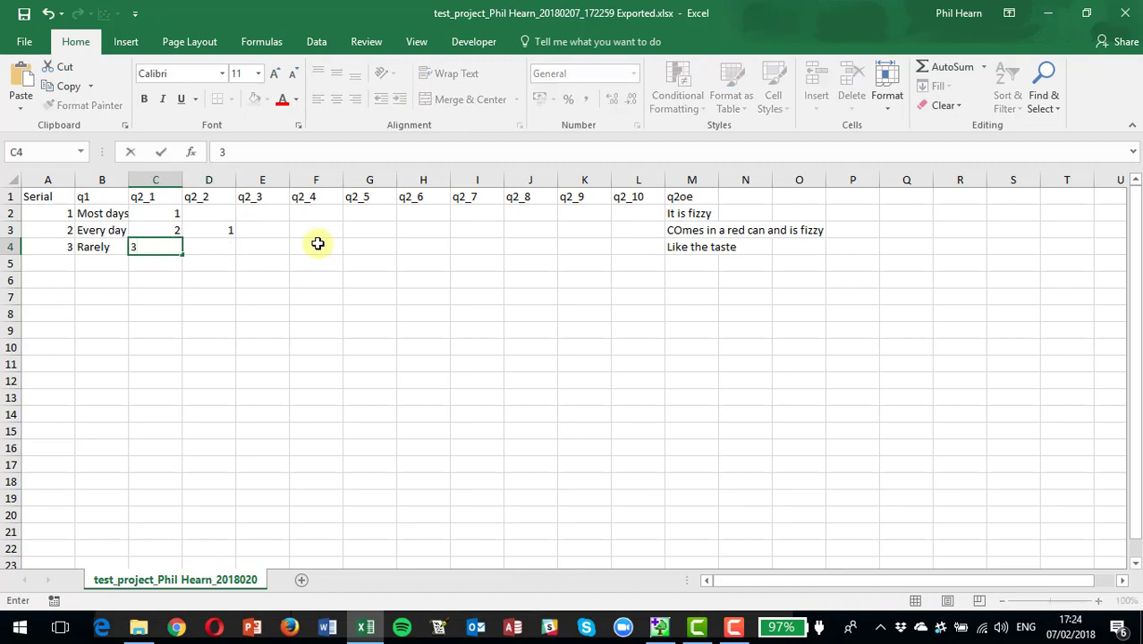
key(Up)
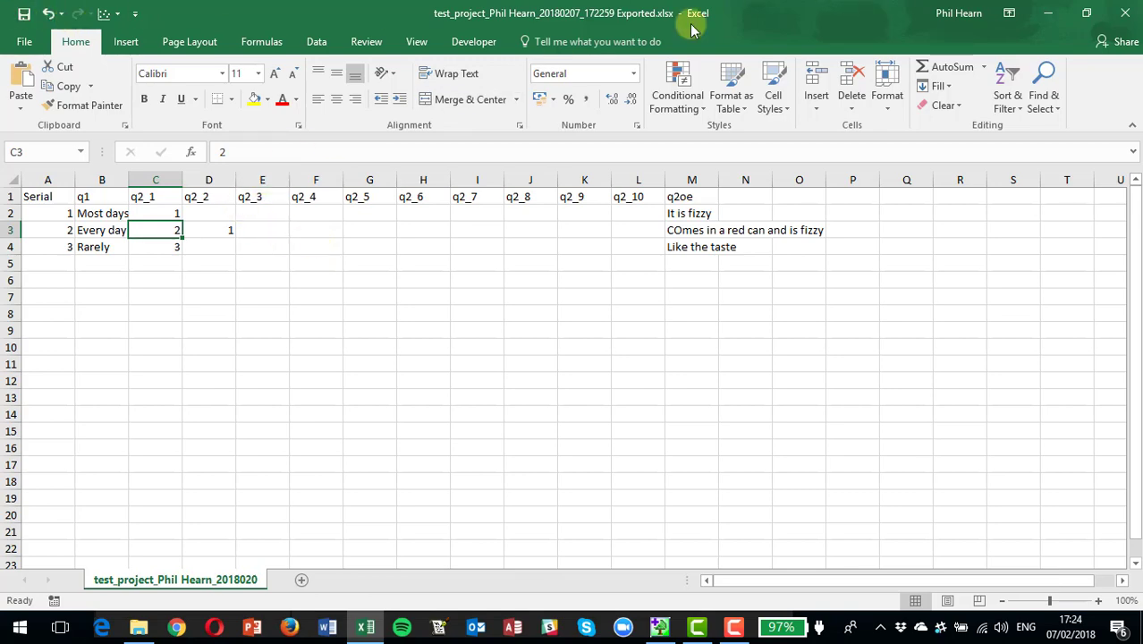
Save the workbook as CSV (Comma delimited), then close Excel and the Data export wizard.
click(24, 44)
click(59, 210)
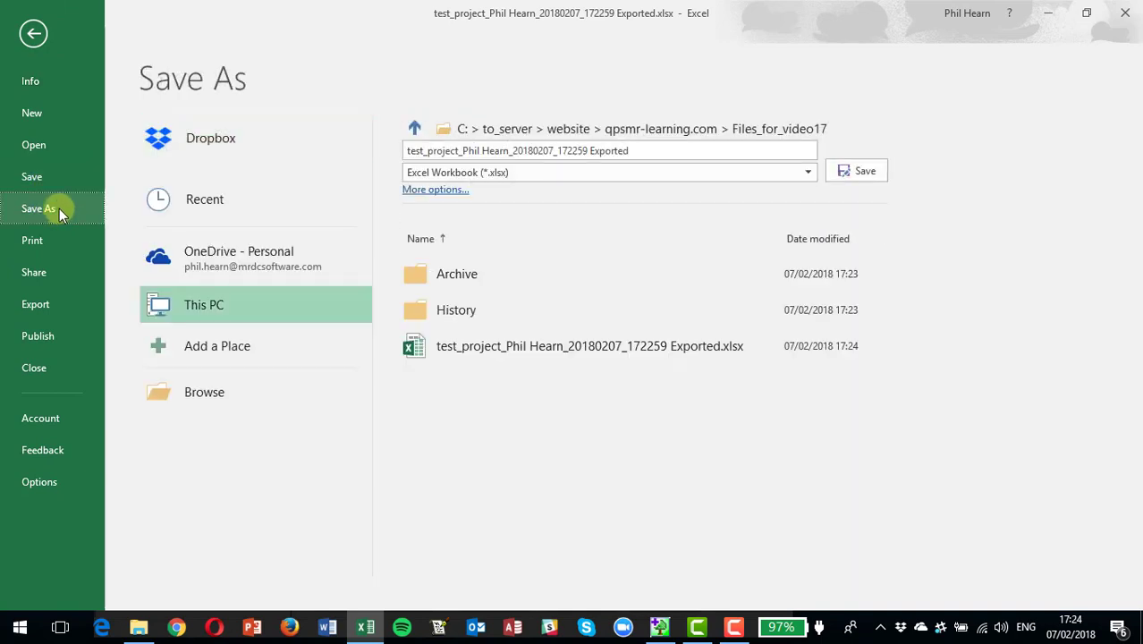
click(510, 173)
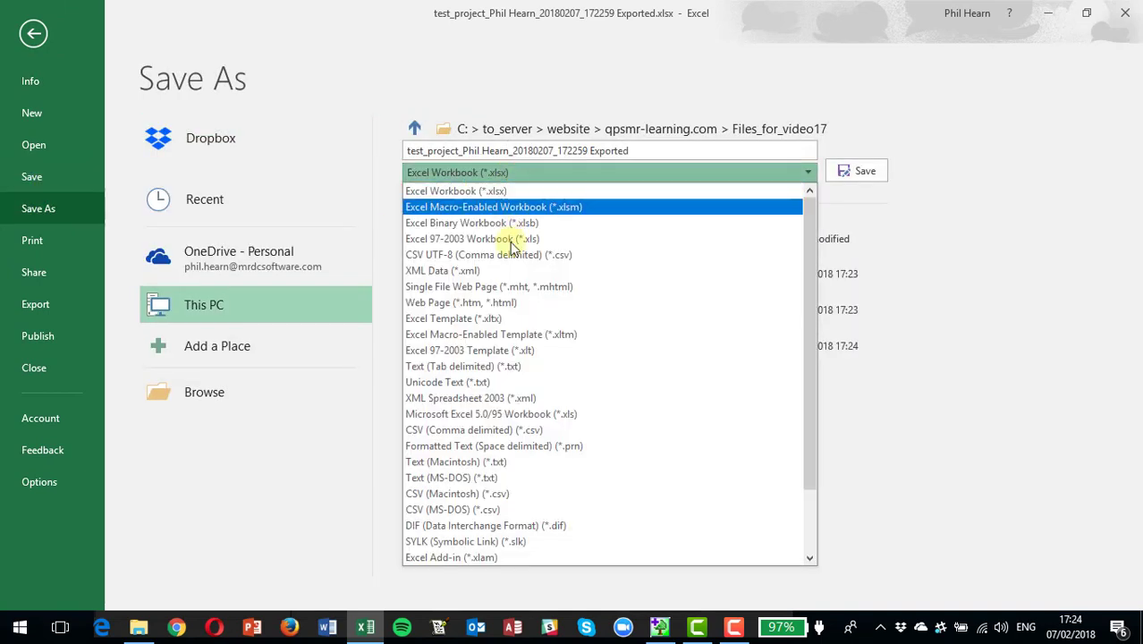
click(537, 430)
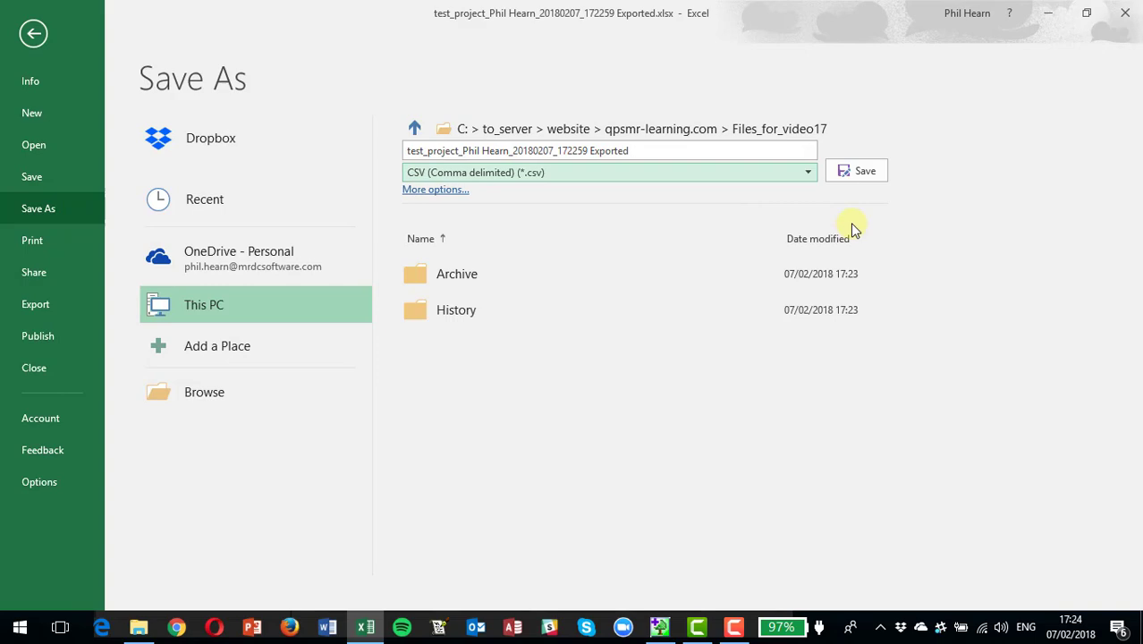
click(860, 172)
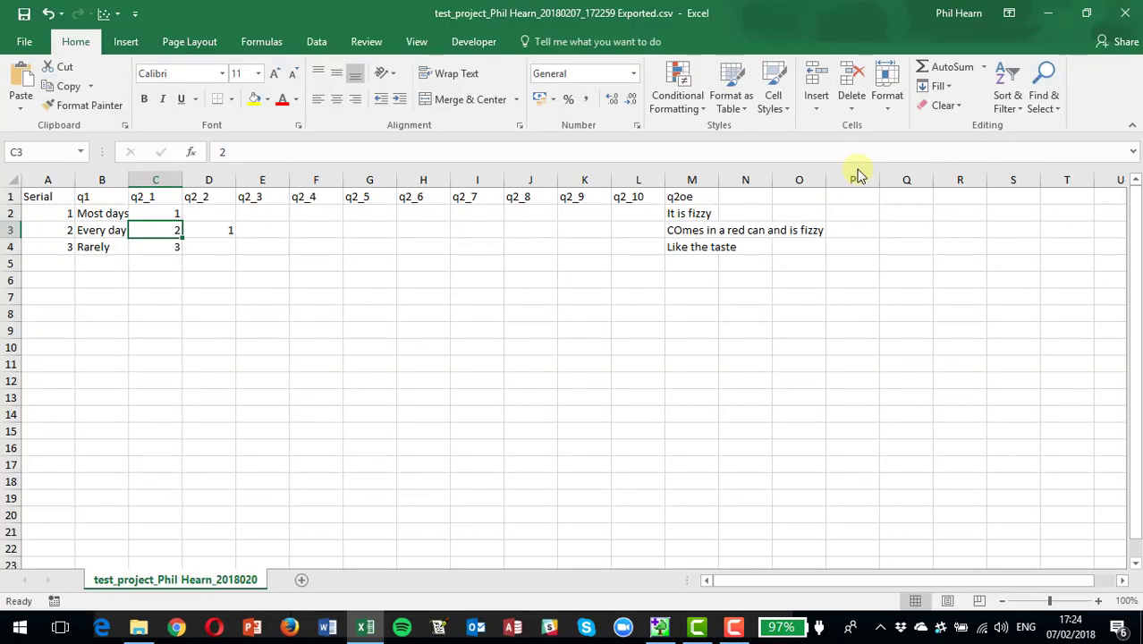
click(1124, 15)
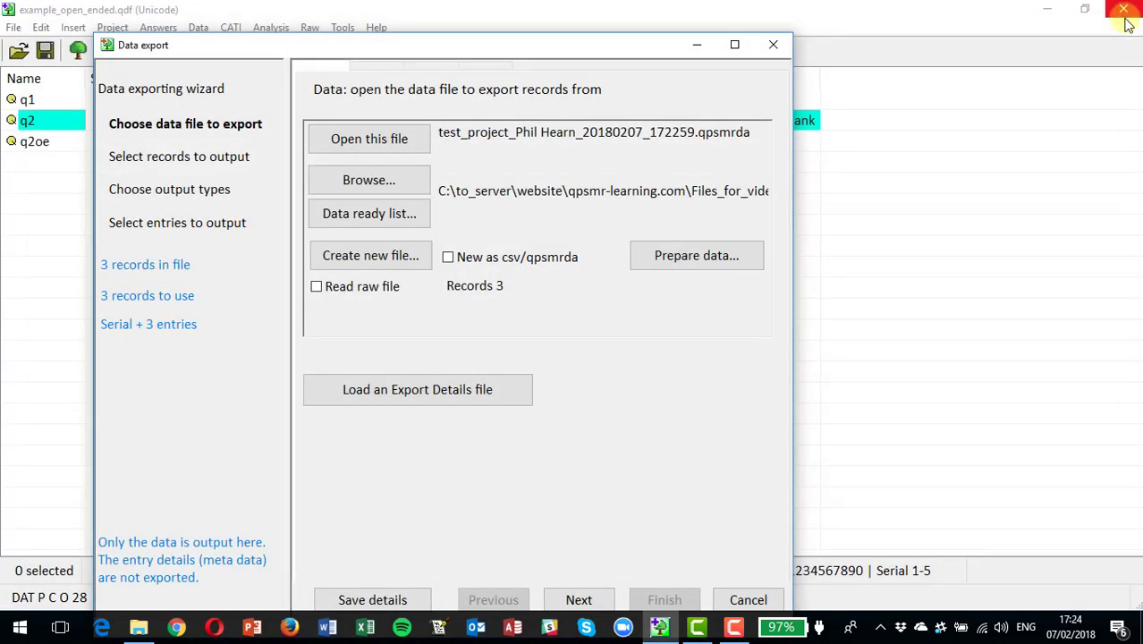
click(771, 44)
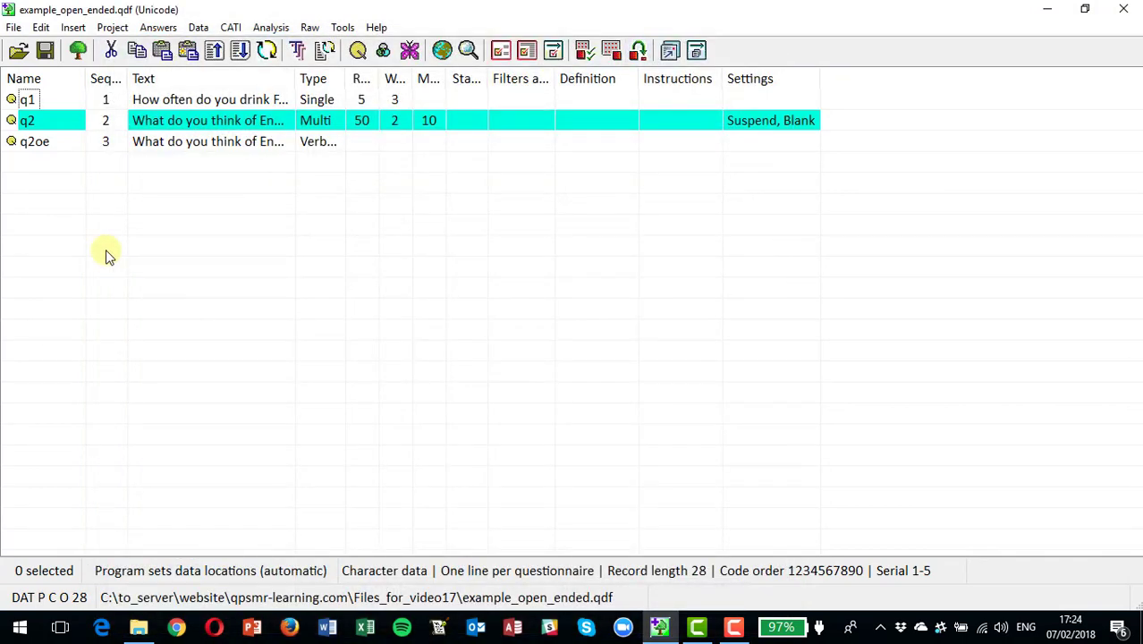
Open q2's responses and label response /1 'Fizzy'.
click(34, 130)
double_click(34, 125)
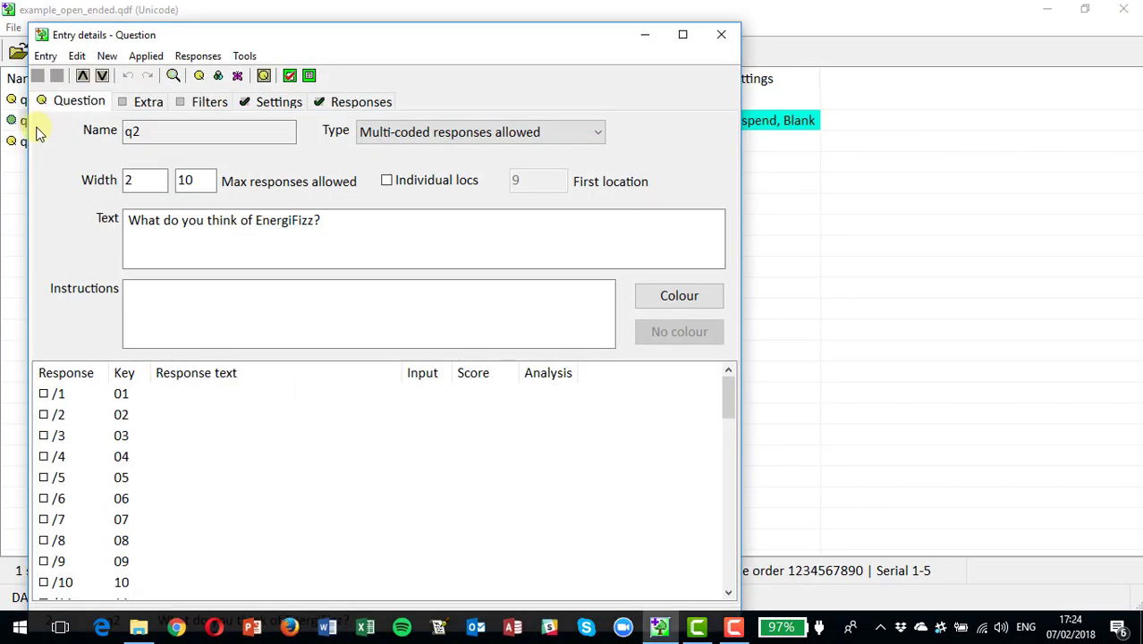
click(346, 102)
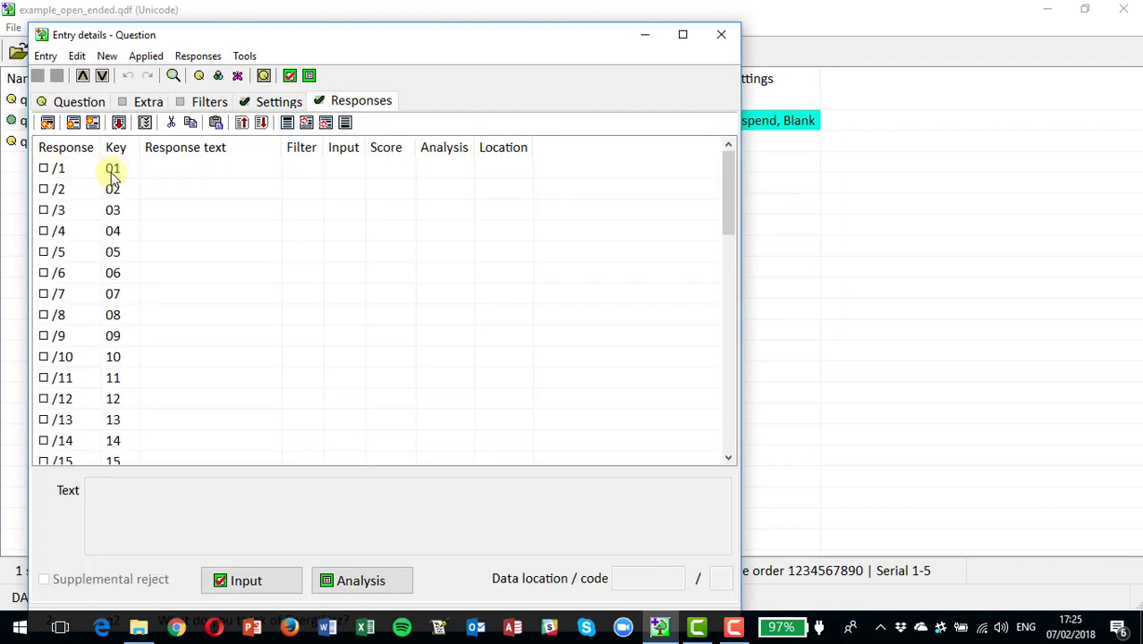
click(54, 170)
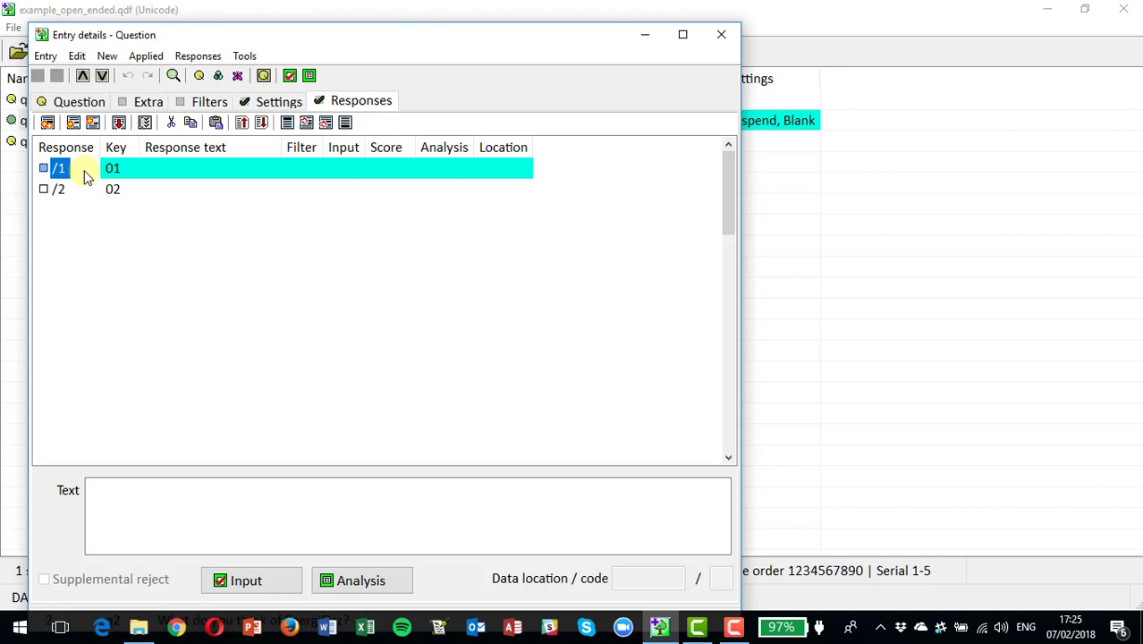
click(120, 488)
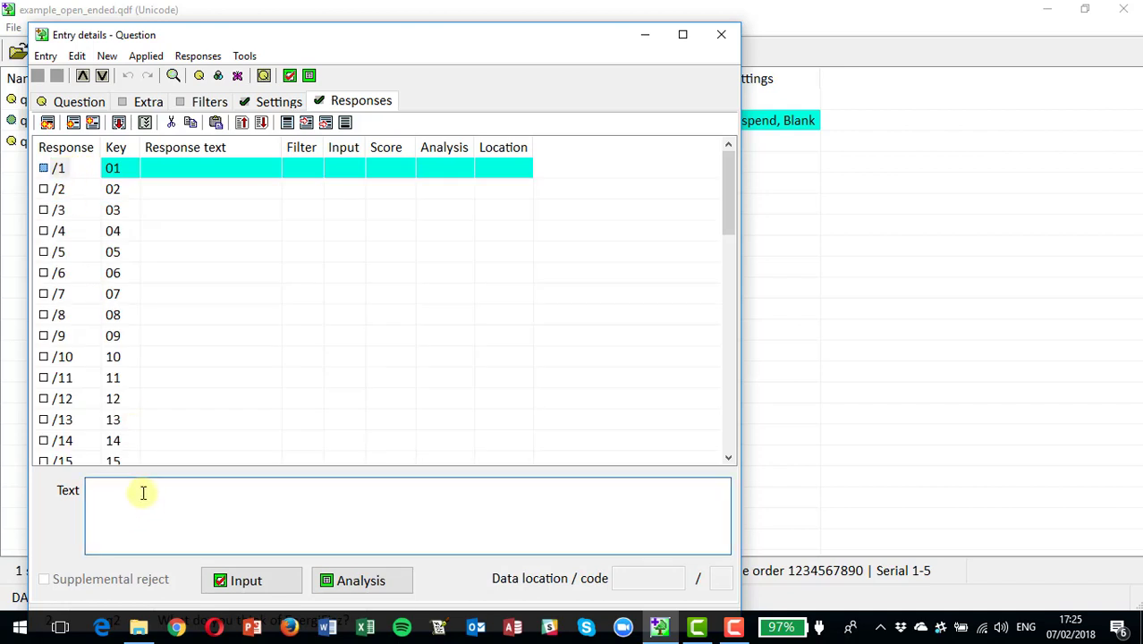
text(Fizzy)
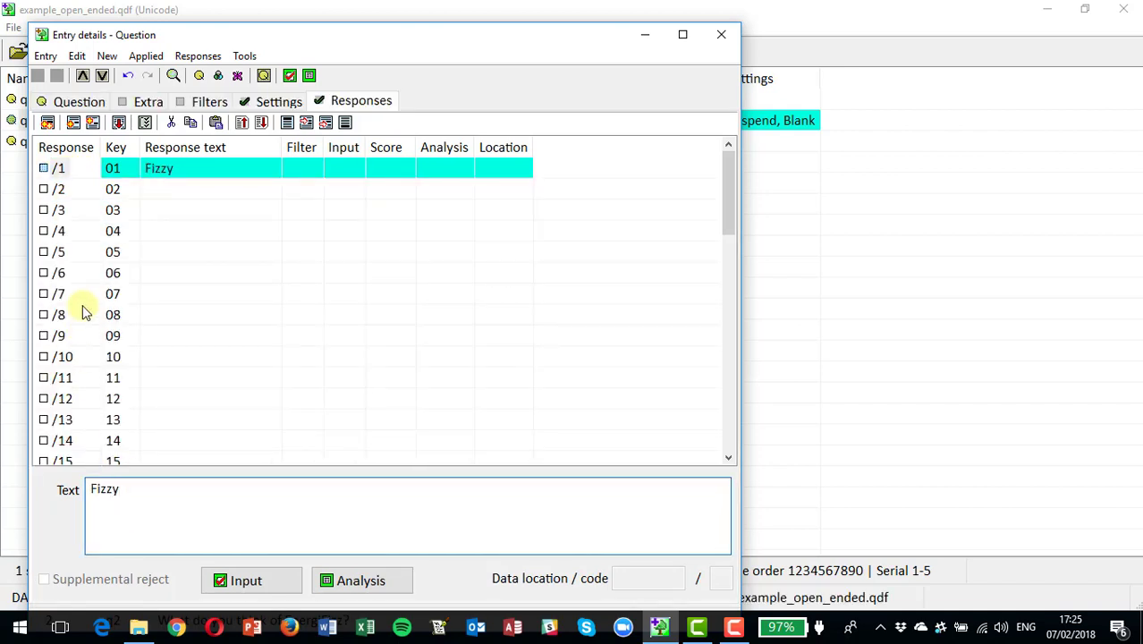
Label q2 response /2 'Red can' and /3 'Good taste', then close the q2 details.
click(44, 188)
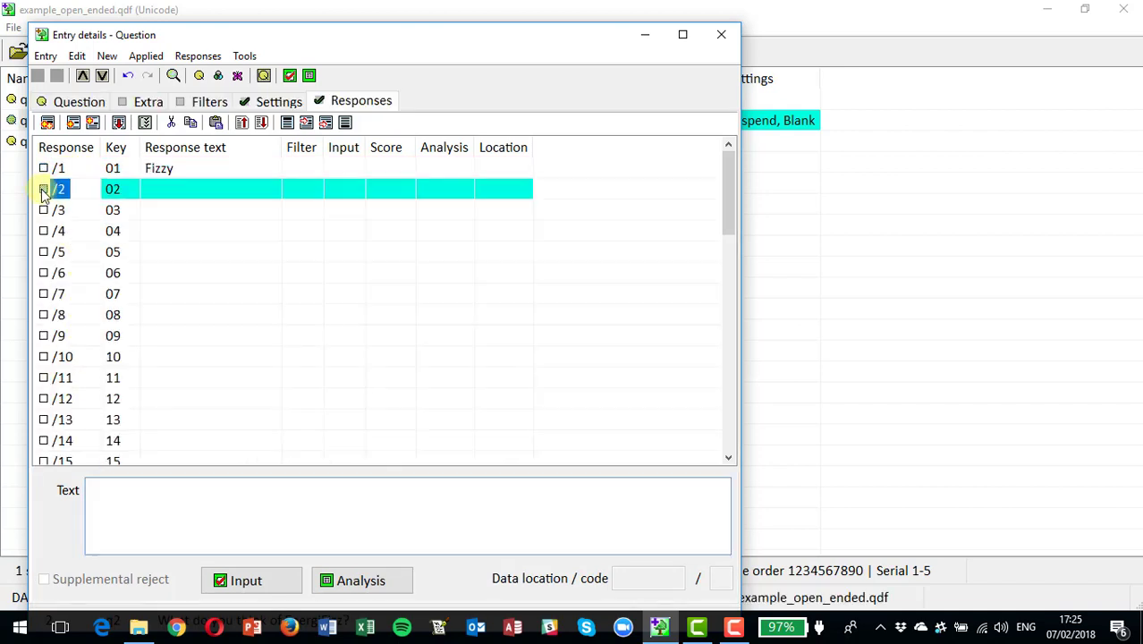
click(109, 490)
text(Red can)
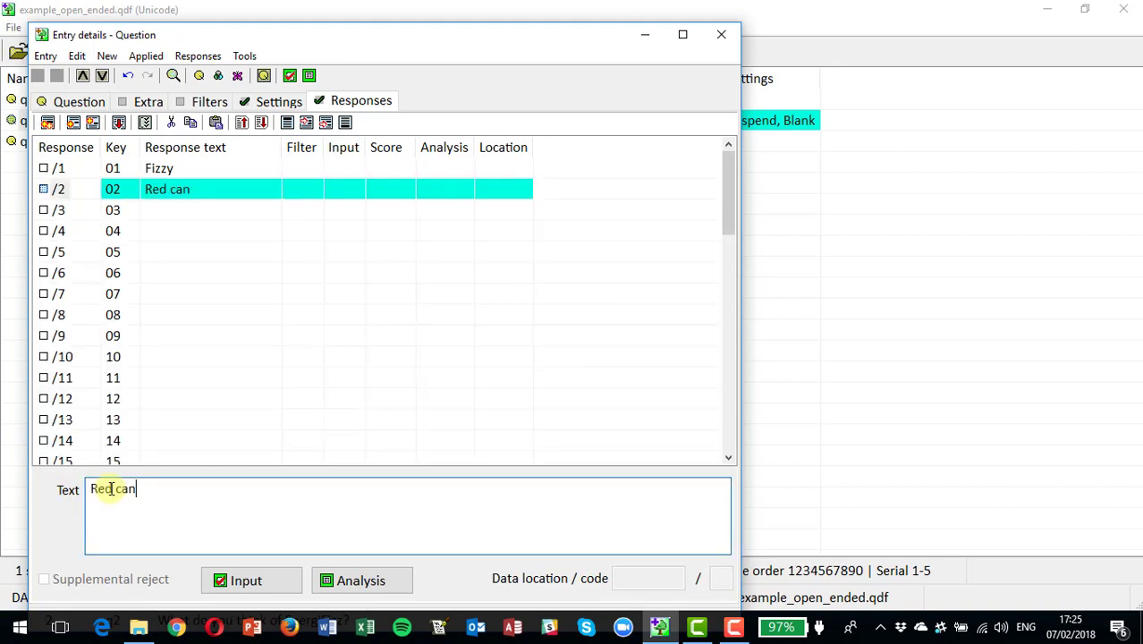
click(52, 211)
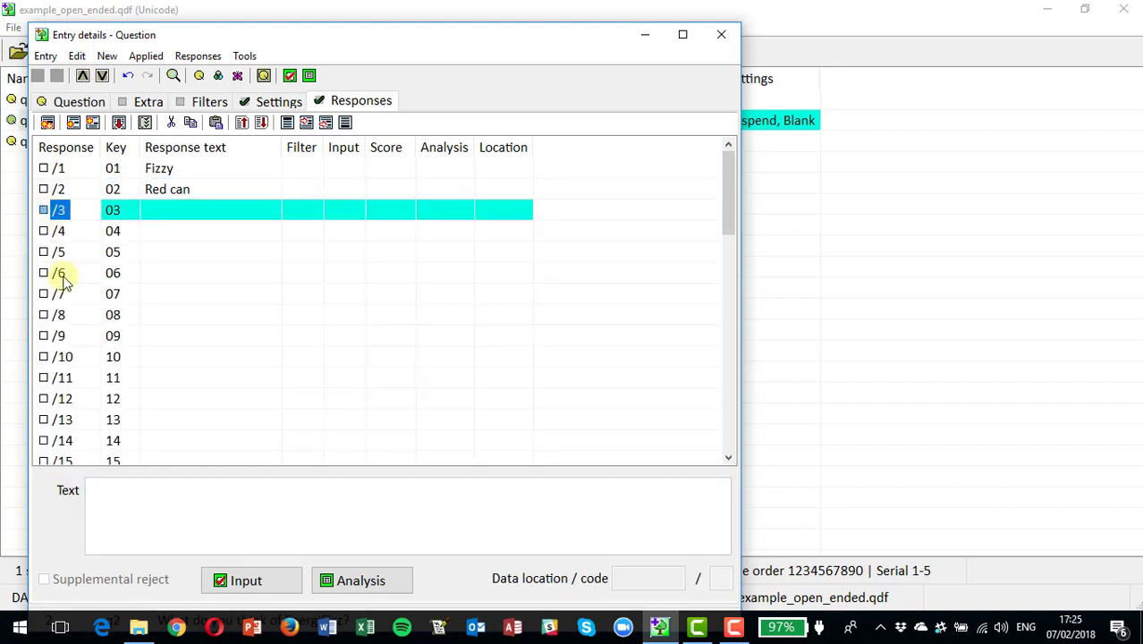
click(92, 492)
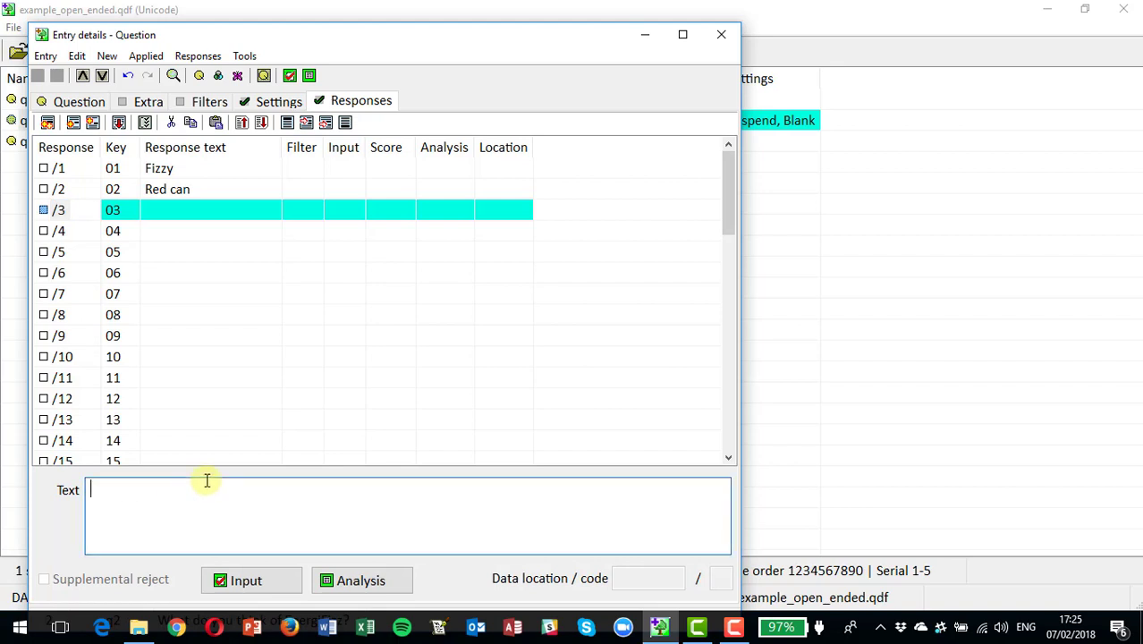
text(Good tas)
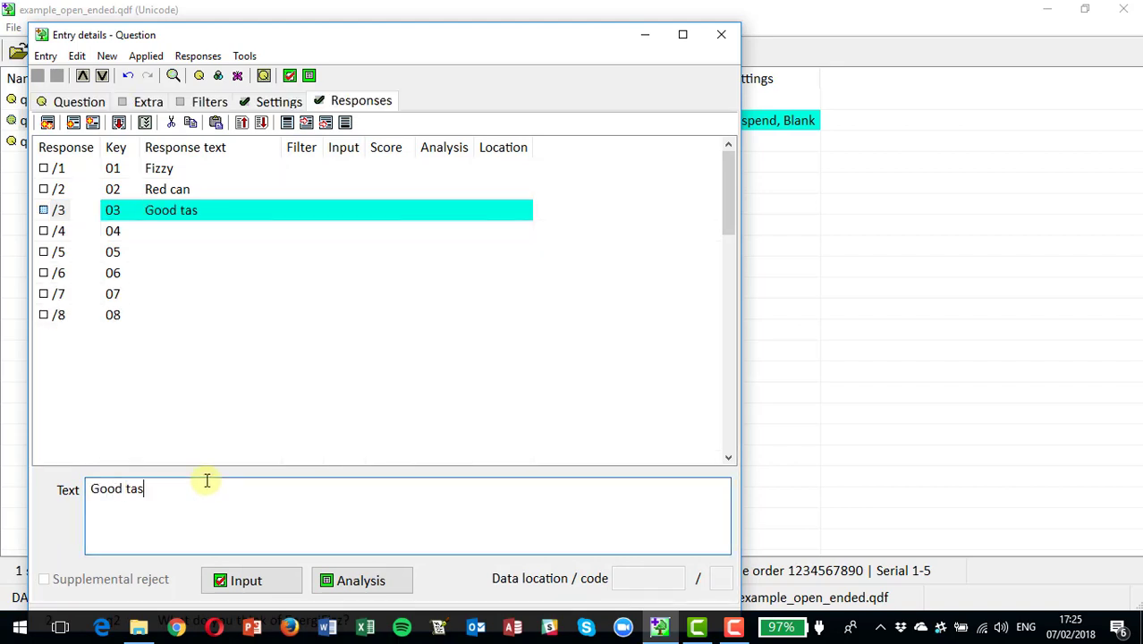
text(te)
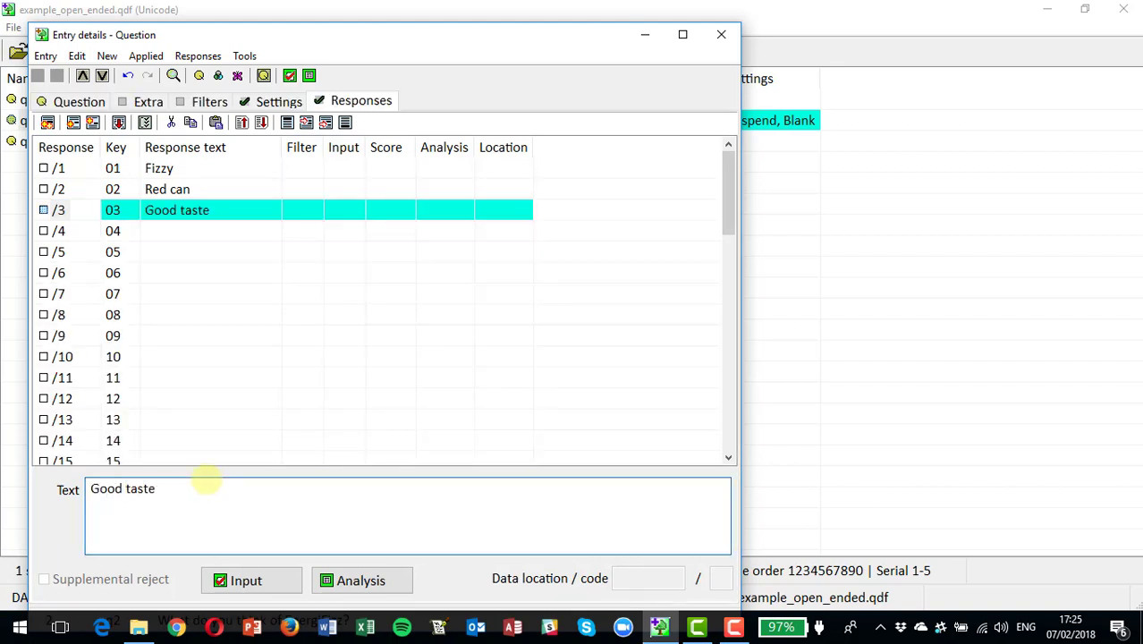
click(721, 34)
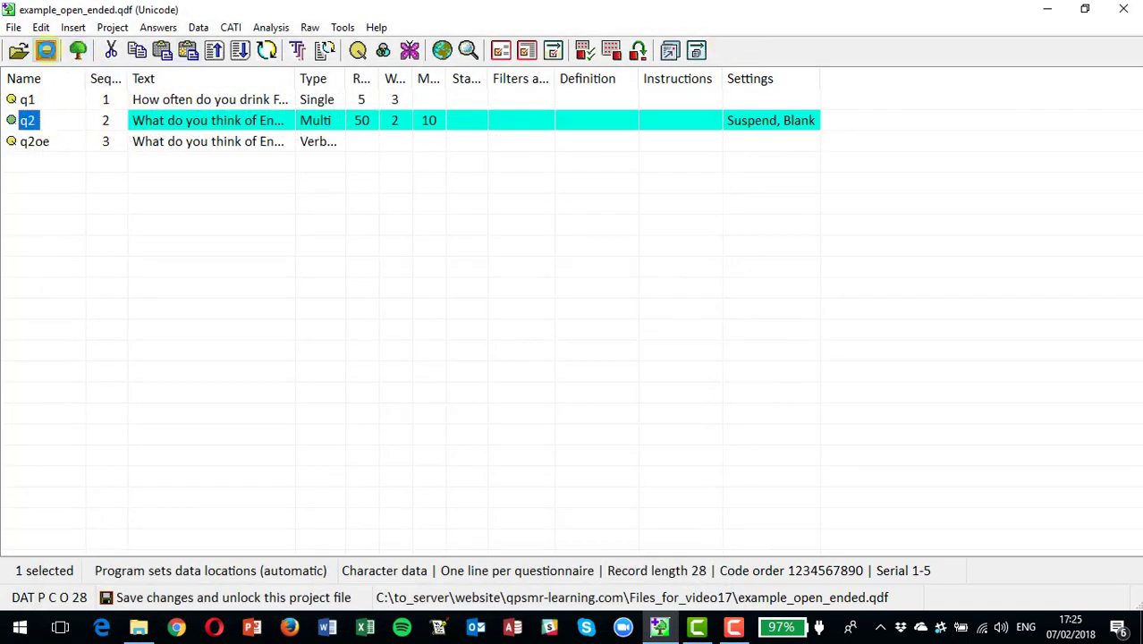
Save the project and merge the exported q2 codes CSV into an empty data file.
click(45, 51)
click(199, 28)
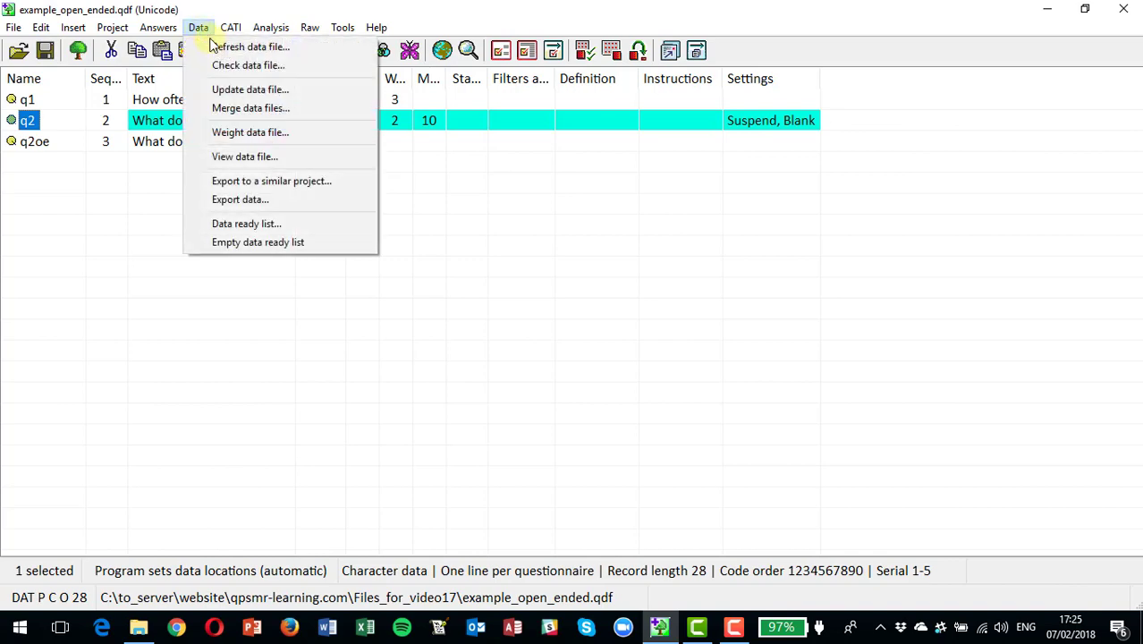
click(251, 108)
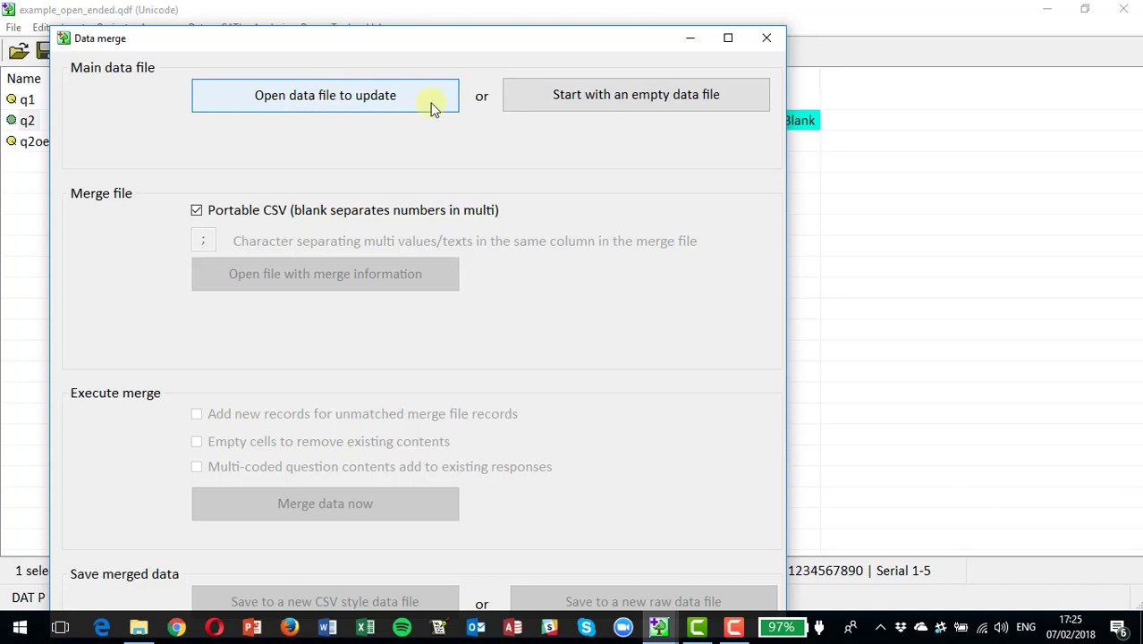
click(608, 99)
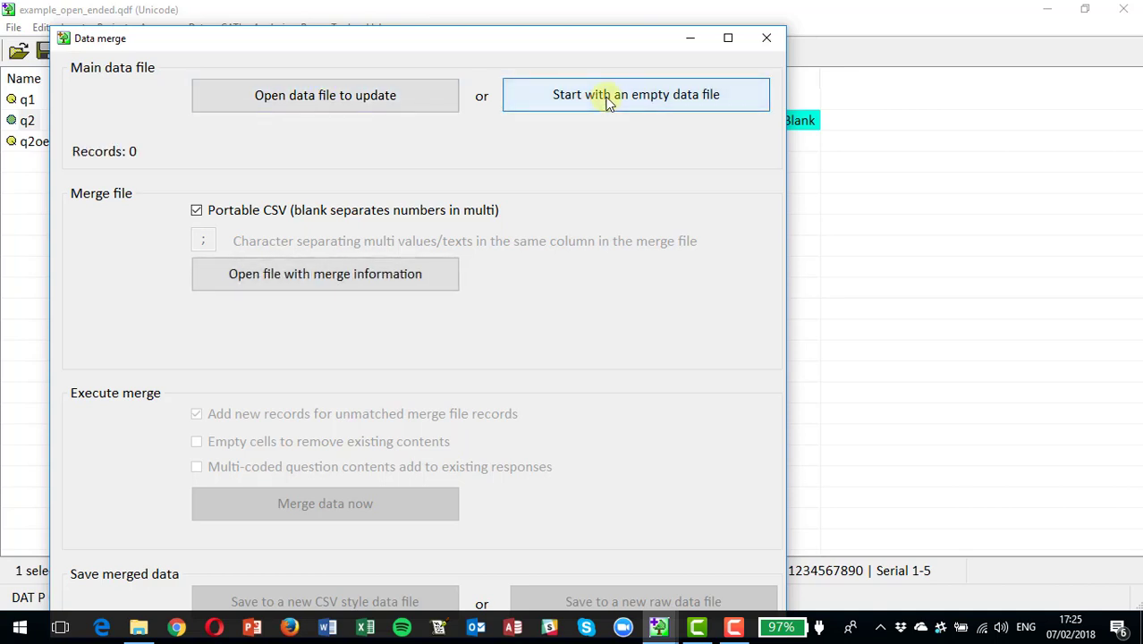
click(328, 273)
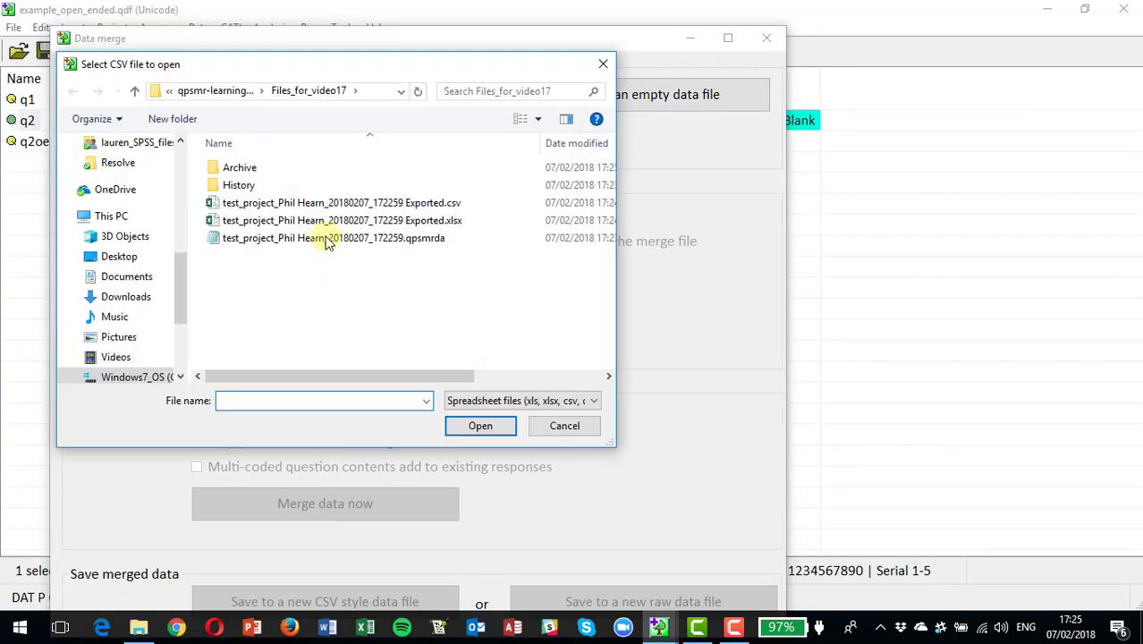
double_click(287, 208)
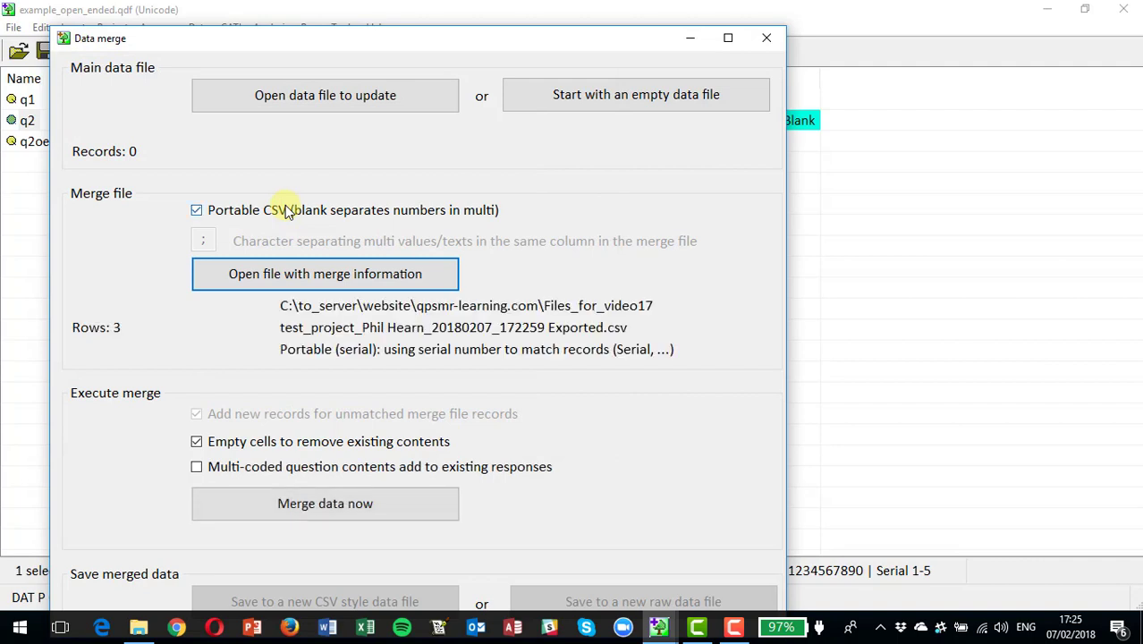
click(310, 506)
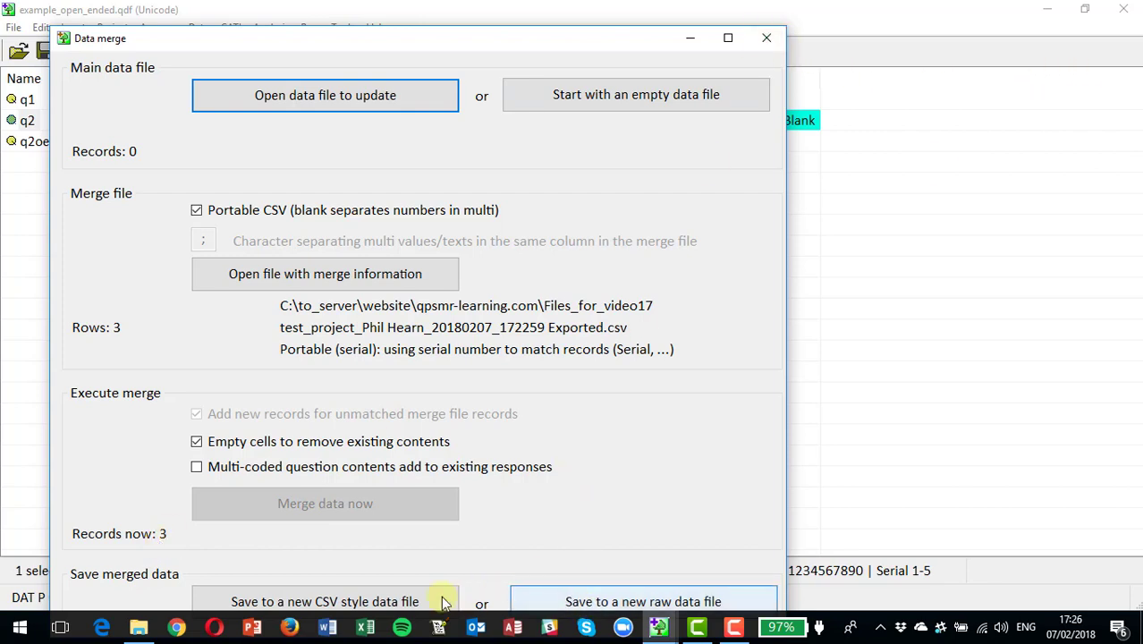
Save the merged records as new raw data file data.asc and save the project.
click(595, 602)
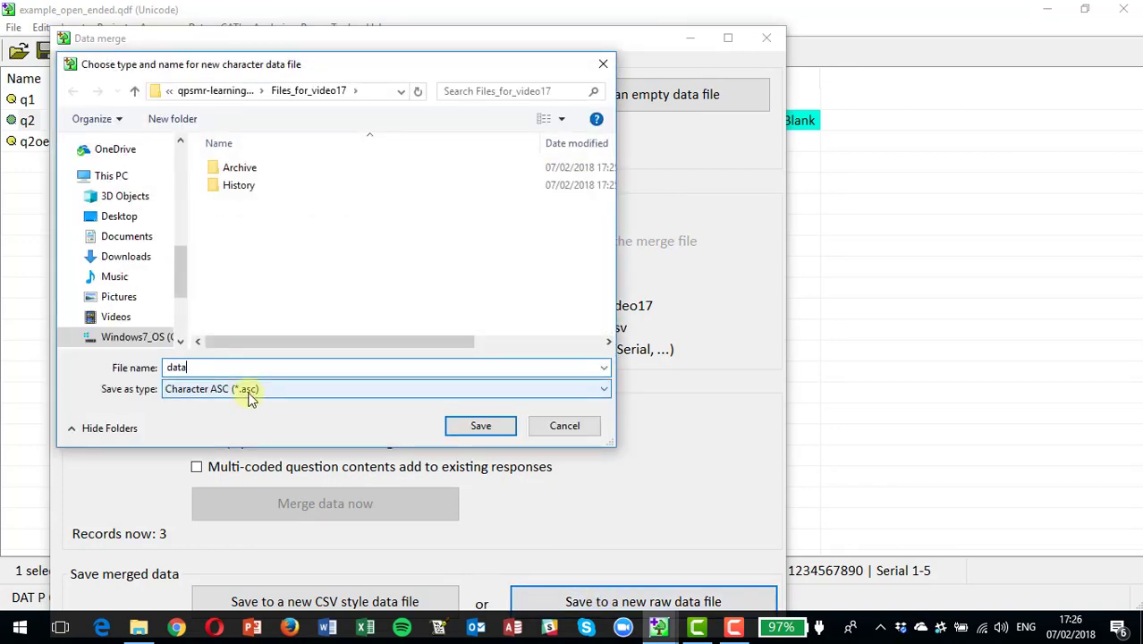
key(Return)
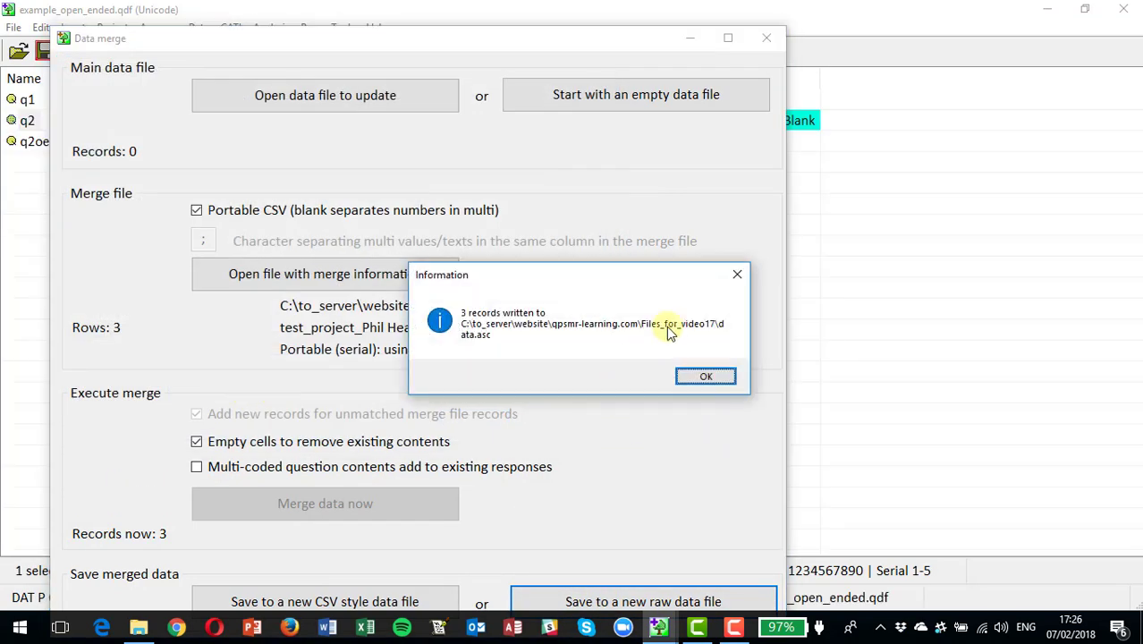
click(706, 377)
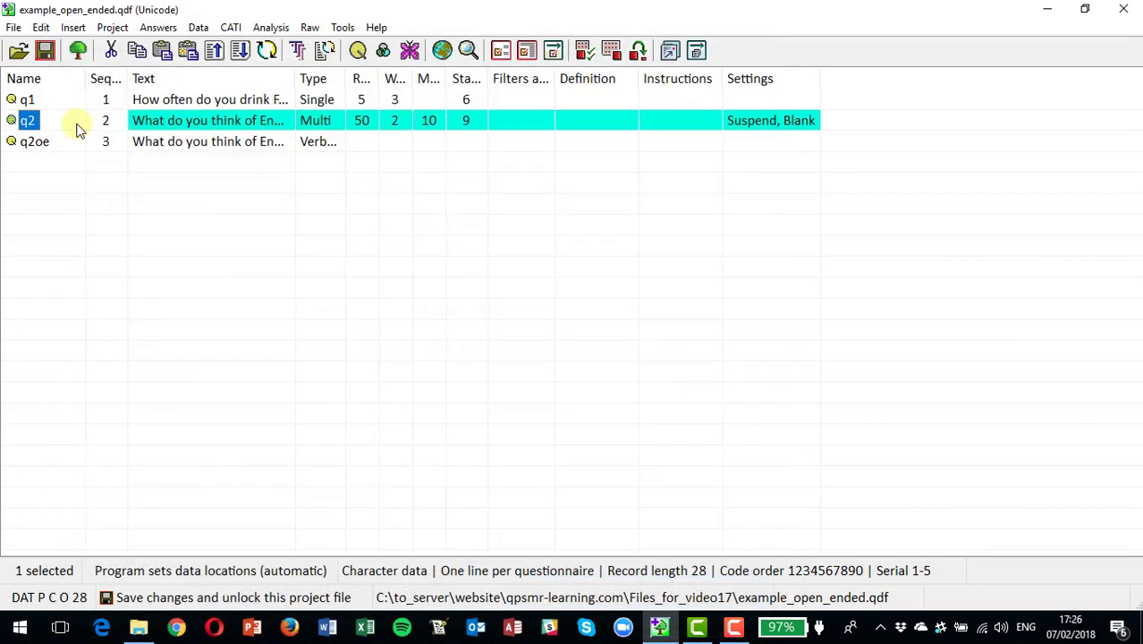
click(50, 51)
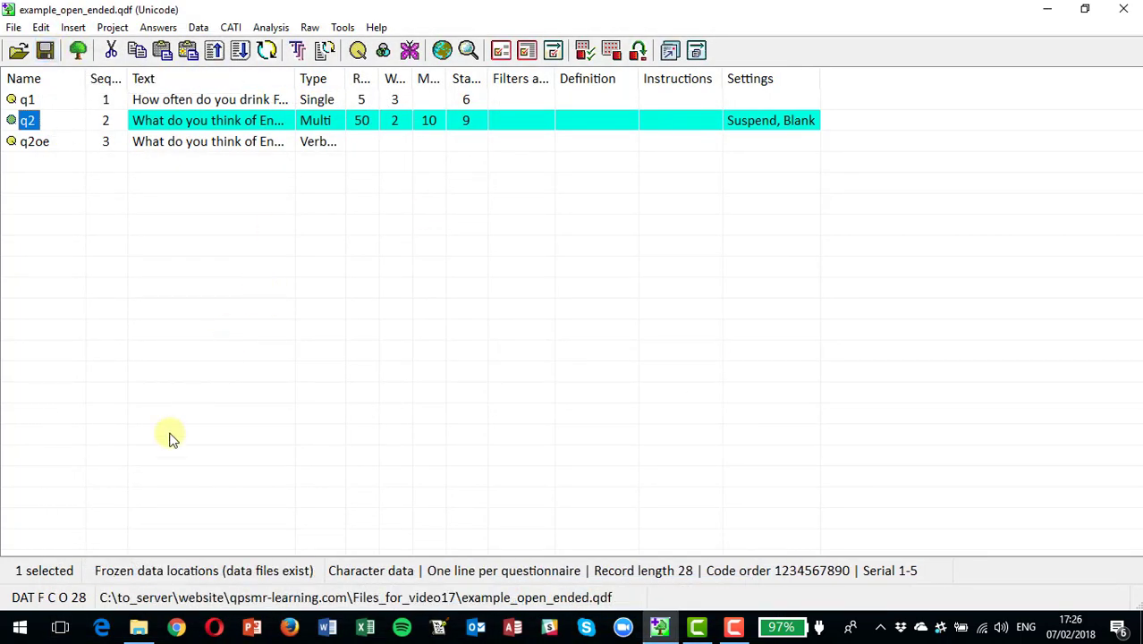
Open Files_for_video17 in File Explorer, widen the Name column and select data.asc.
click(140, 629)
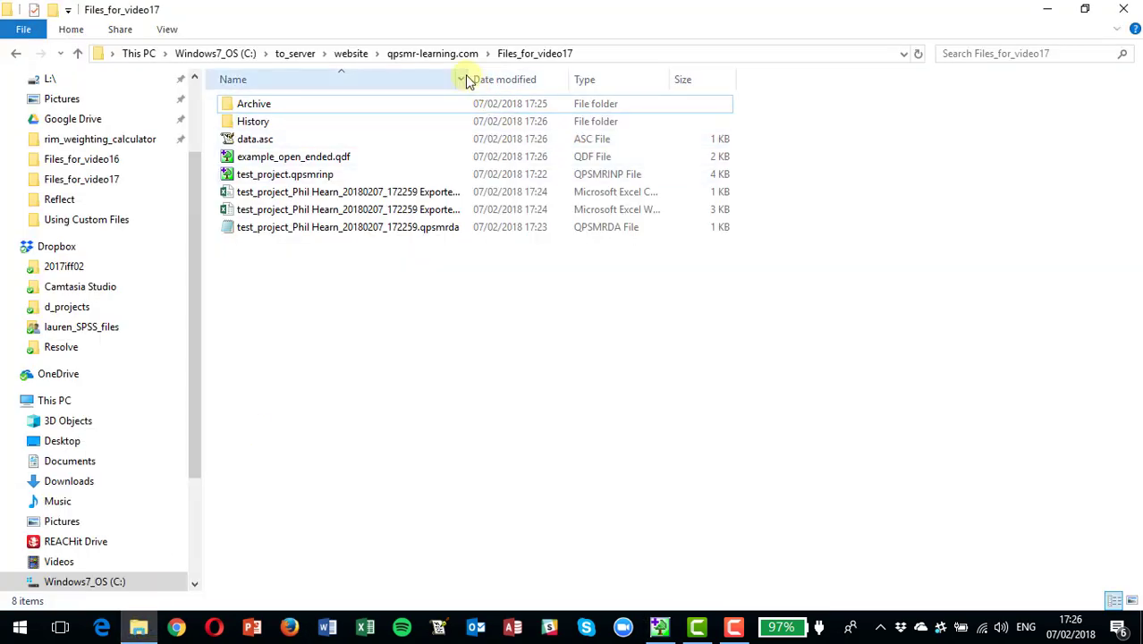
drag(467, 75, 481, 75)
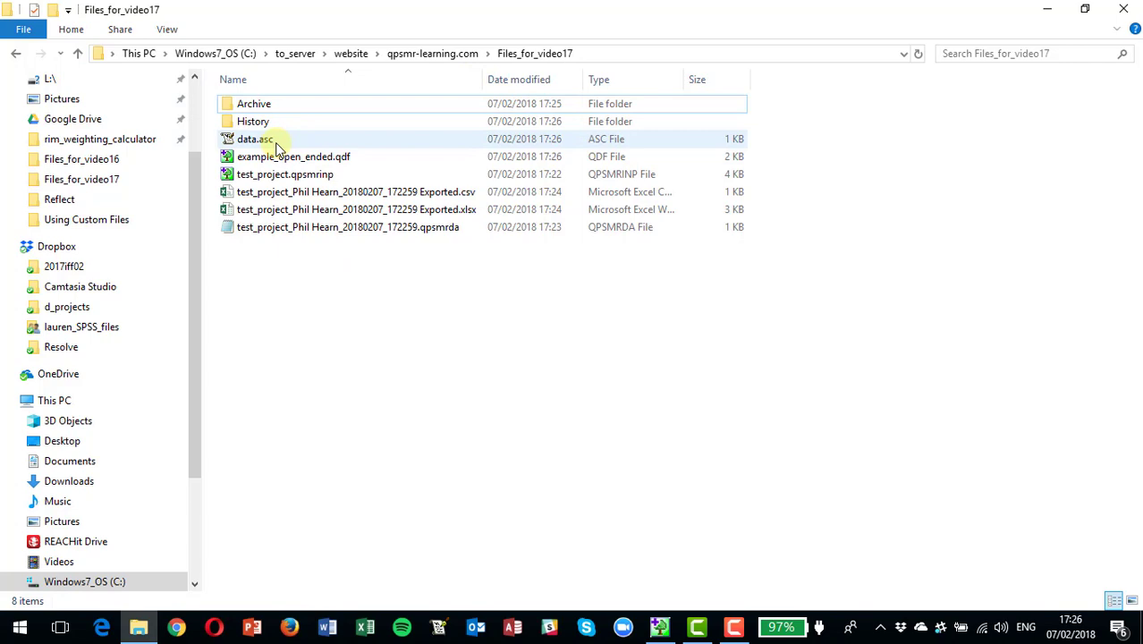
right_click(274, 144)
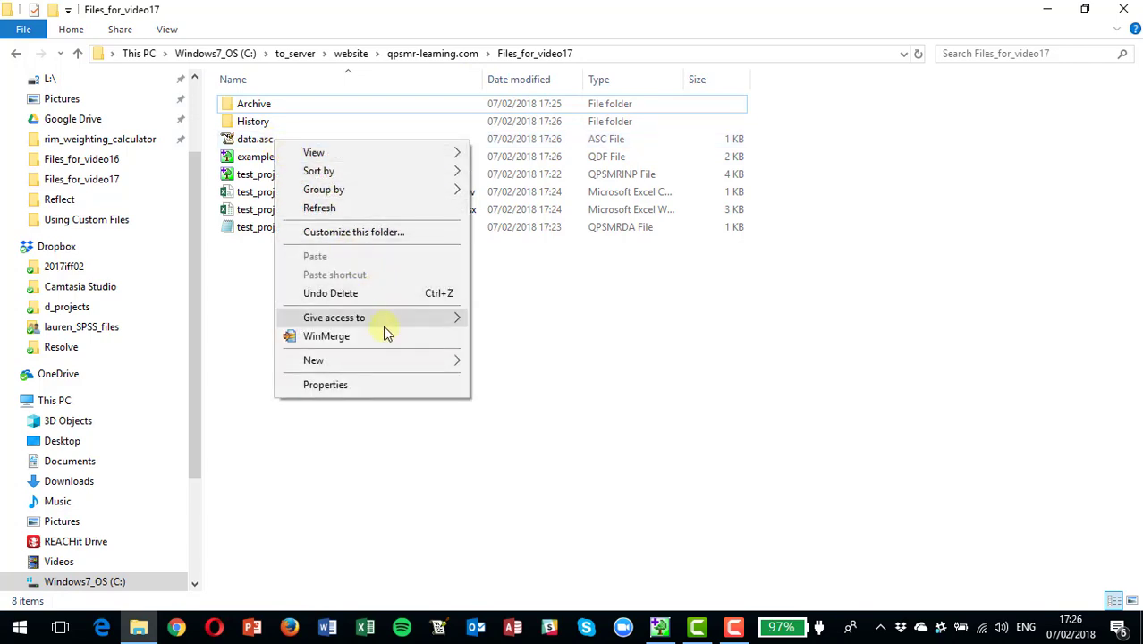
click(260, 142)
double_click(257, 140)
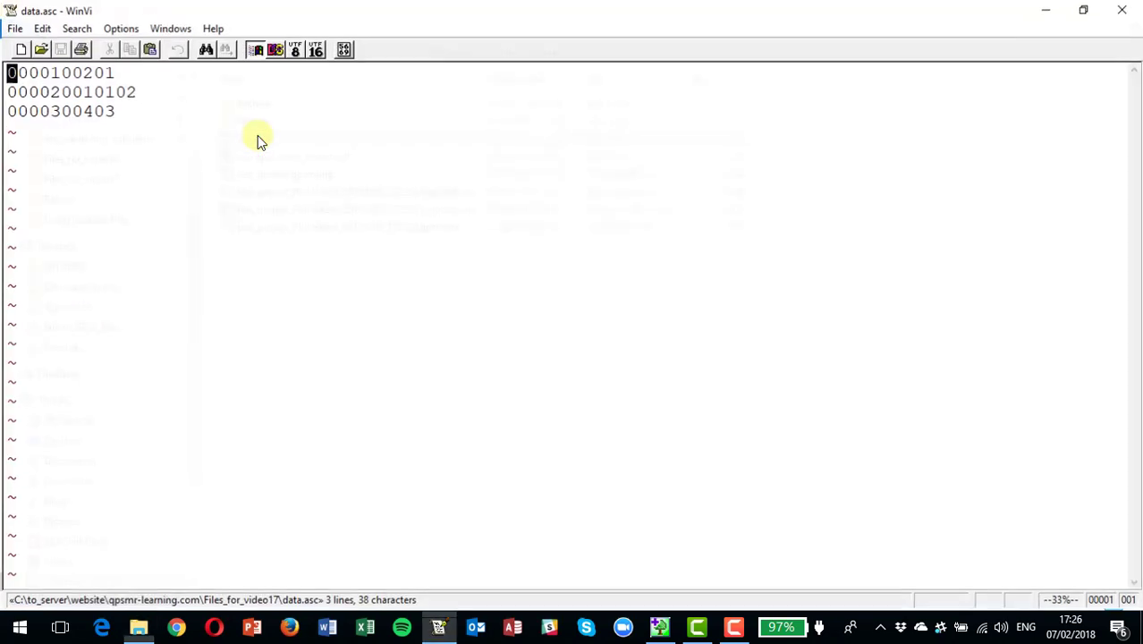
click(64, 79)
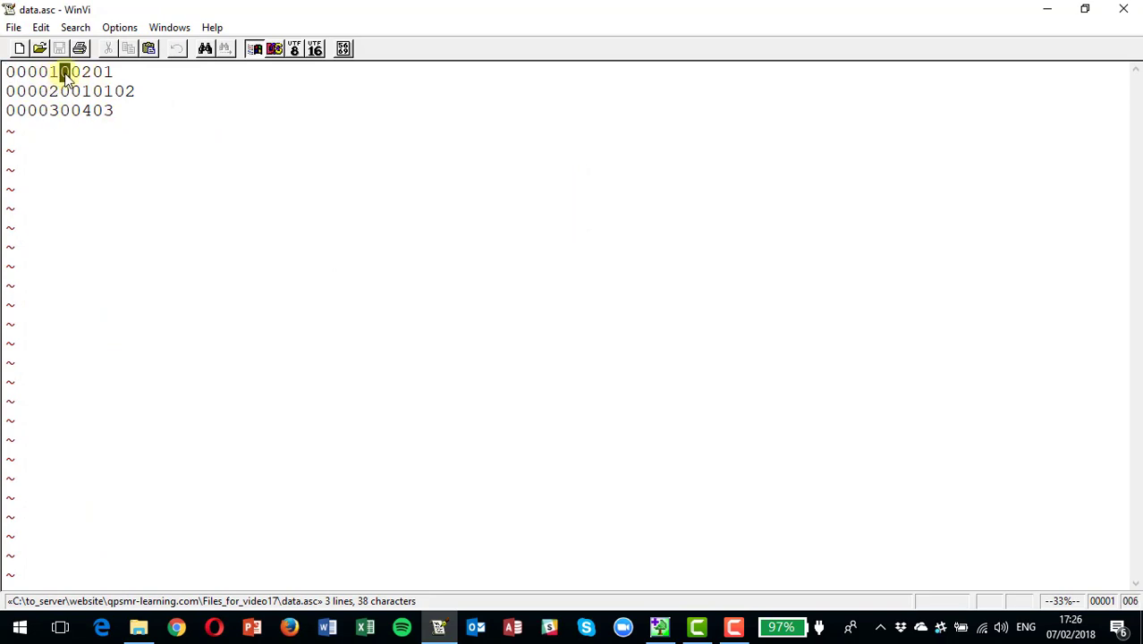
key(shift+Right)
key(shift+Right)
key(shift+Right)
key(Right)
key(shift+Right)
key(shift+Right)
key(Left)
key(Down)
key(shift+Right)
key(shift+Right)
key(shift+Right)
key(Right)
key(shift+Right)
key(shift+Right)
key(shift+Right)
key(shift+Right)
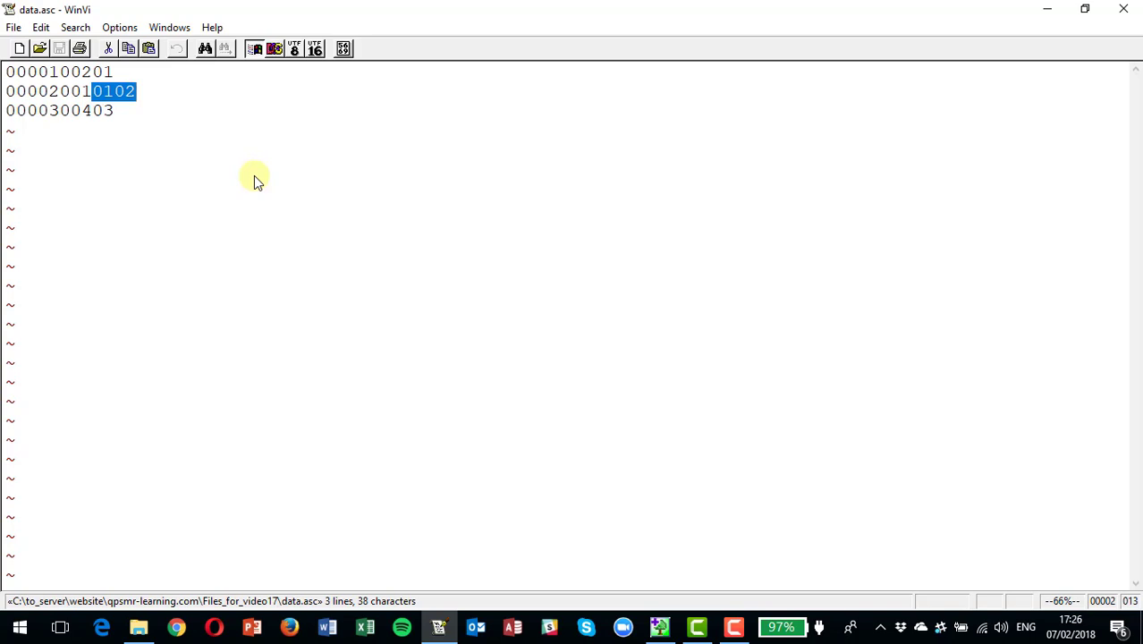
key(Left)
key(Down)
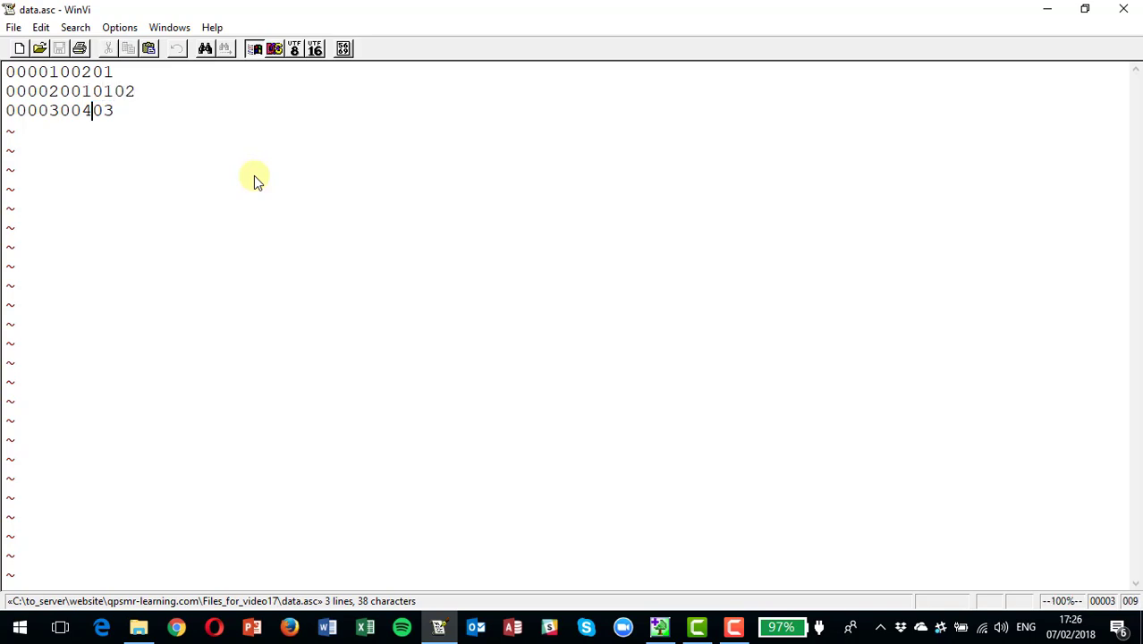
key(shift+Left)
key(shift+Left)
key(shift+Left)
key(Delete)
key(Right)
key(Right)
key(Right)
key(shift+Right)
key(shift+Right)
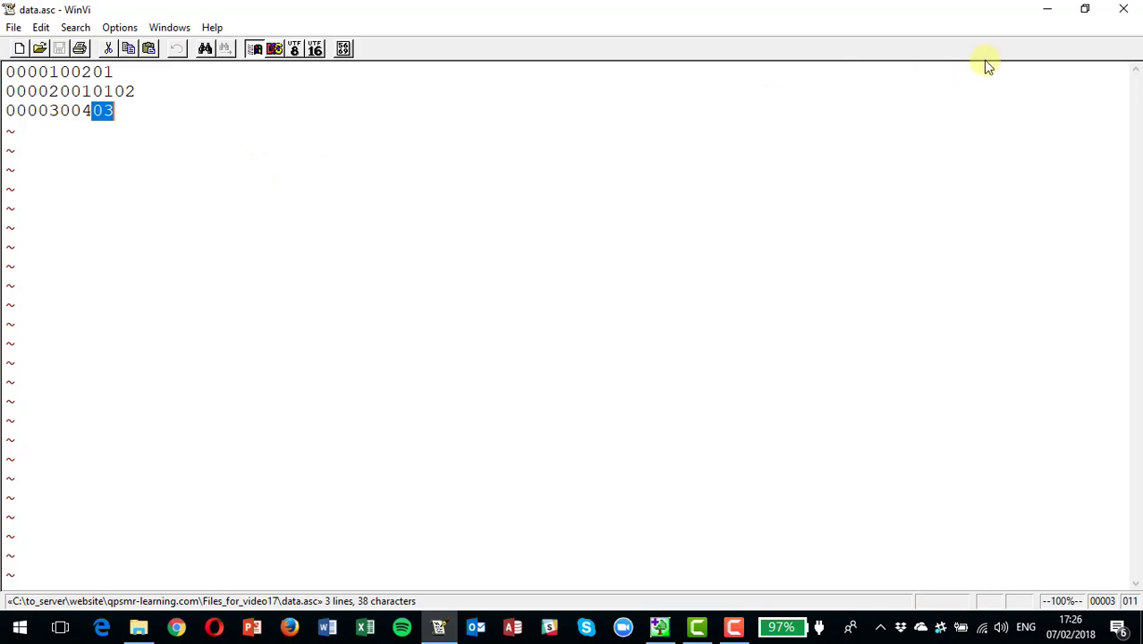
Close data.asc in WinVi and switch back to the QPSMR project window.
click(1126, 11)
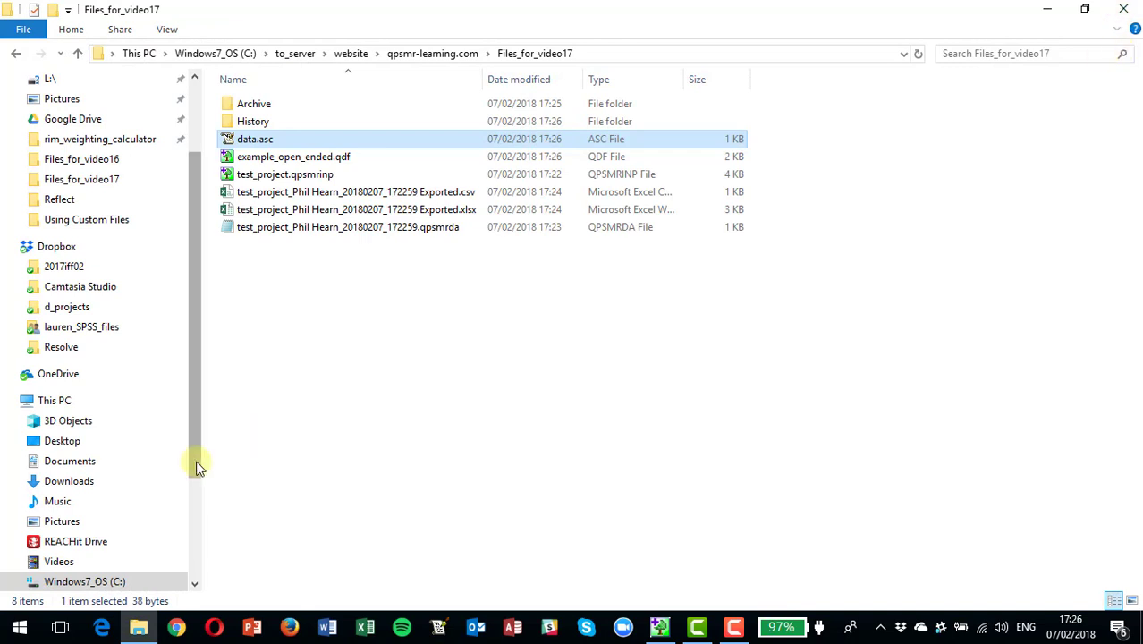
key(alt+Tab)
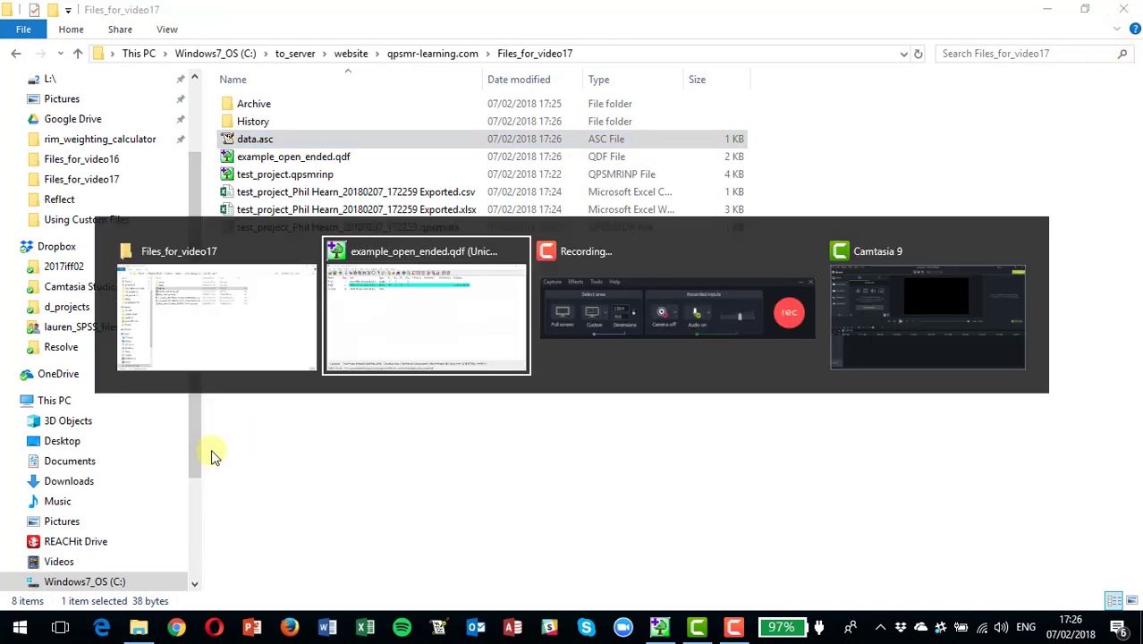